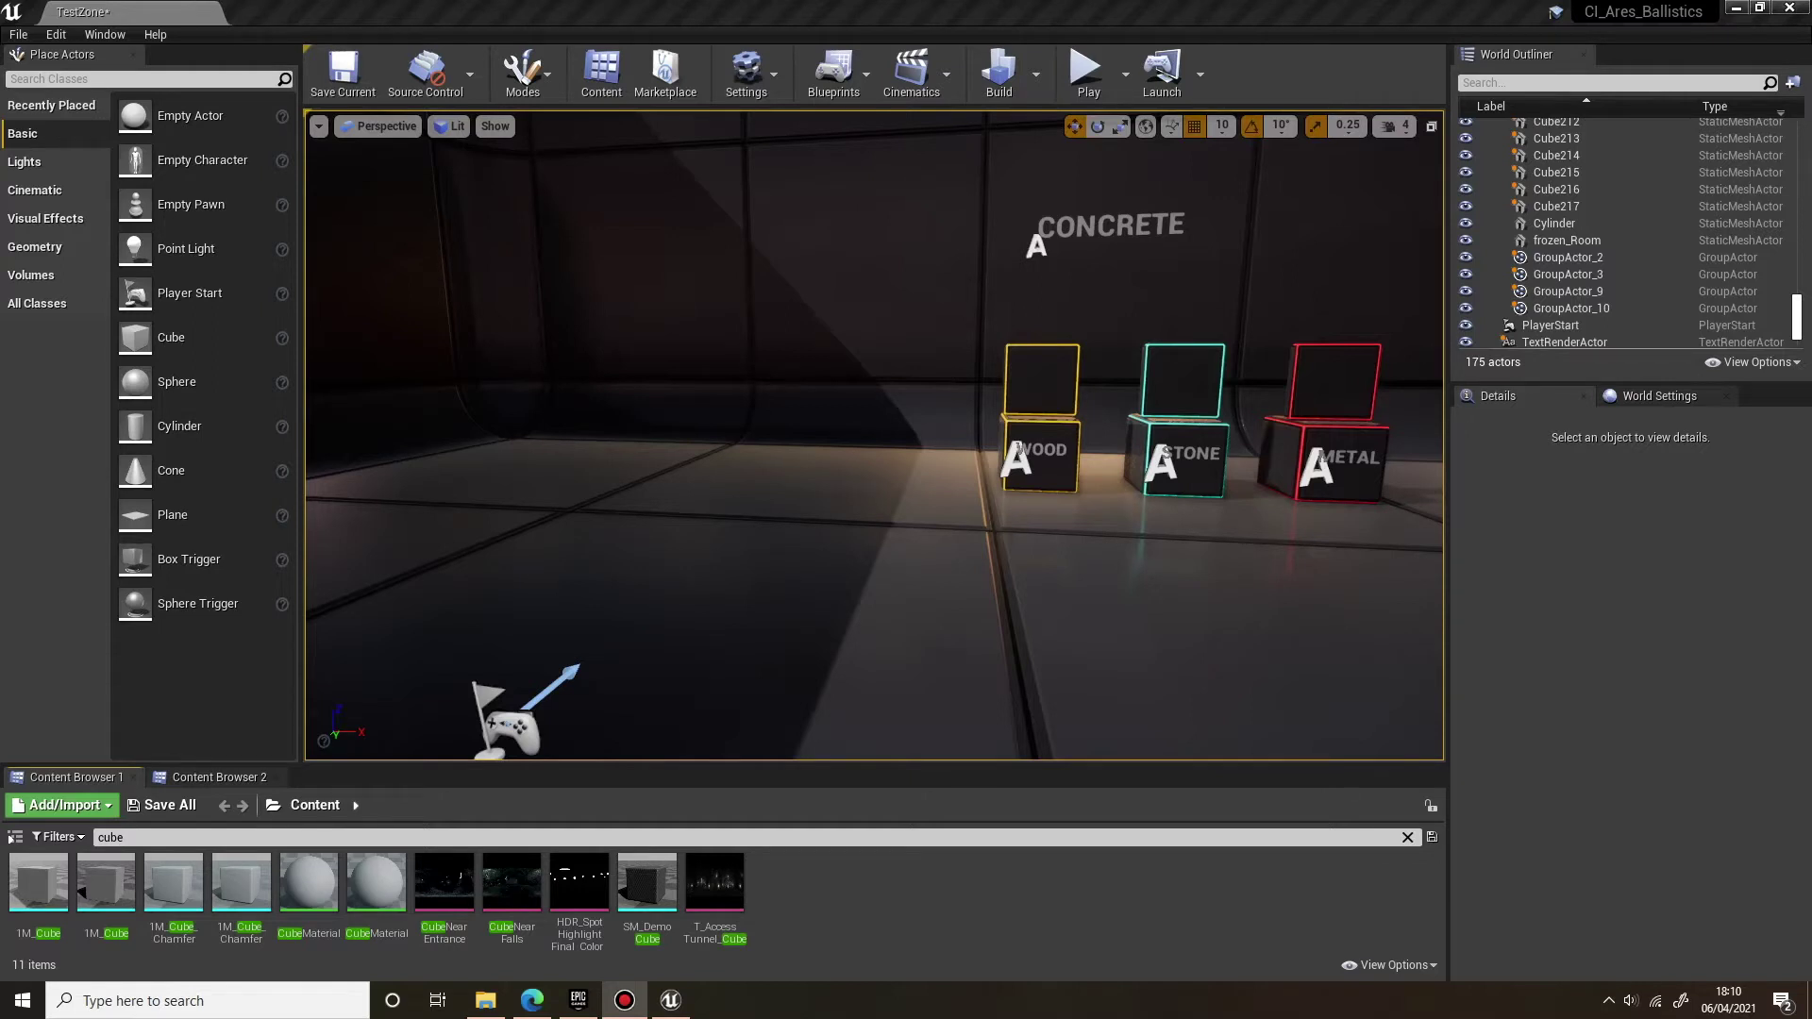
- Find the Apex Destruction plugin by searching "apex" in the plugin list, check that it is enabled, and close the list
left_click(746, 74)
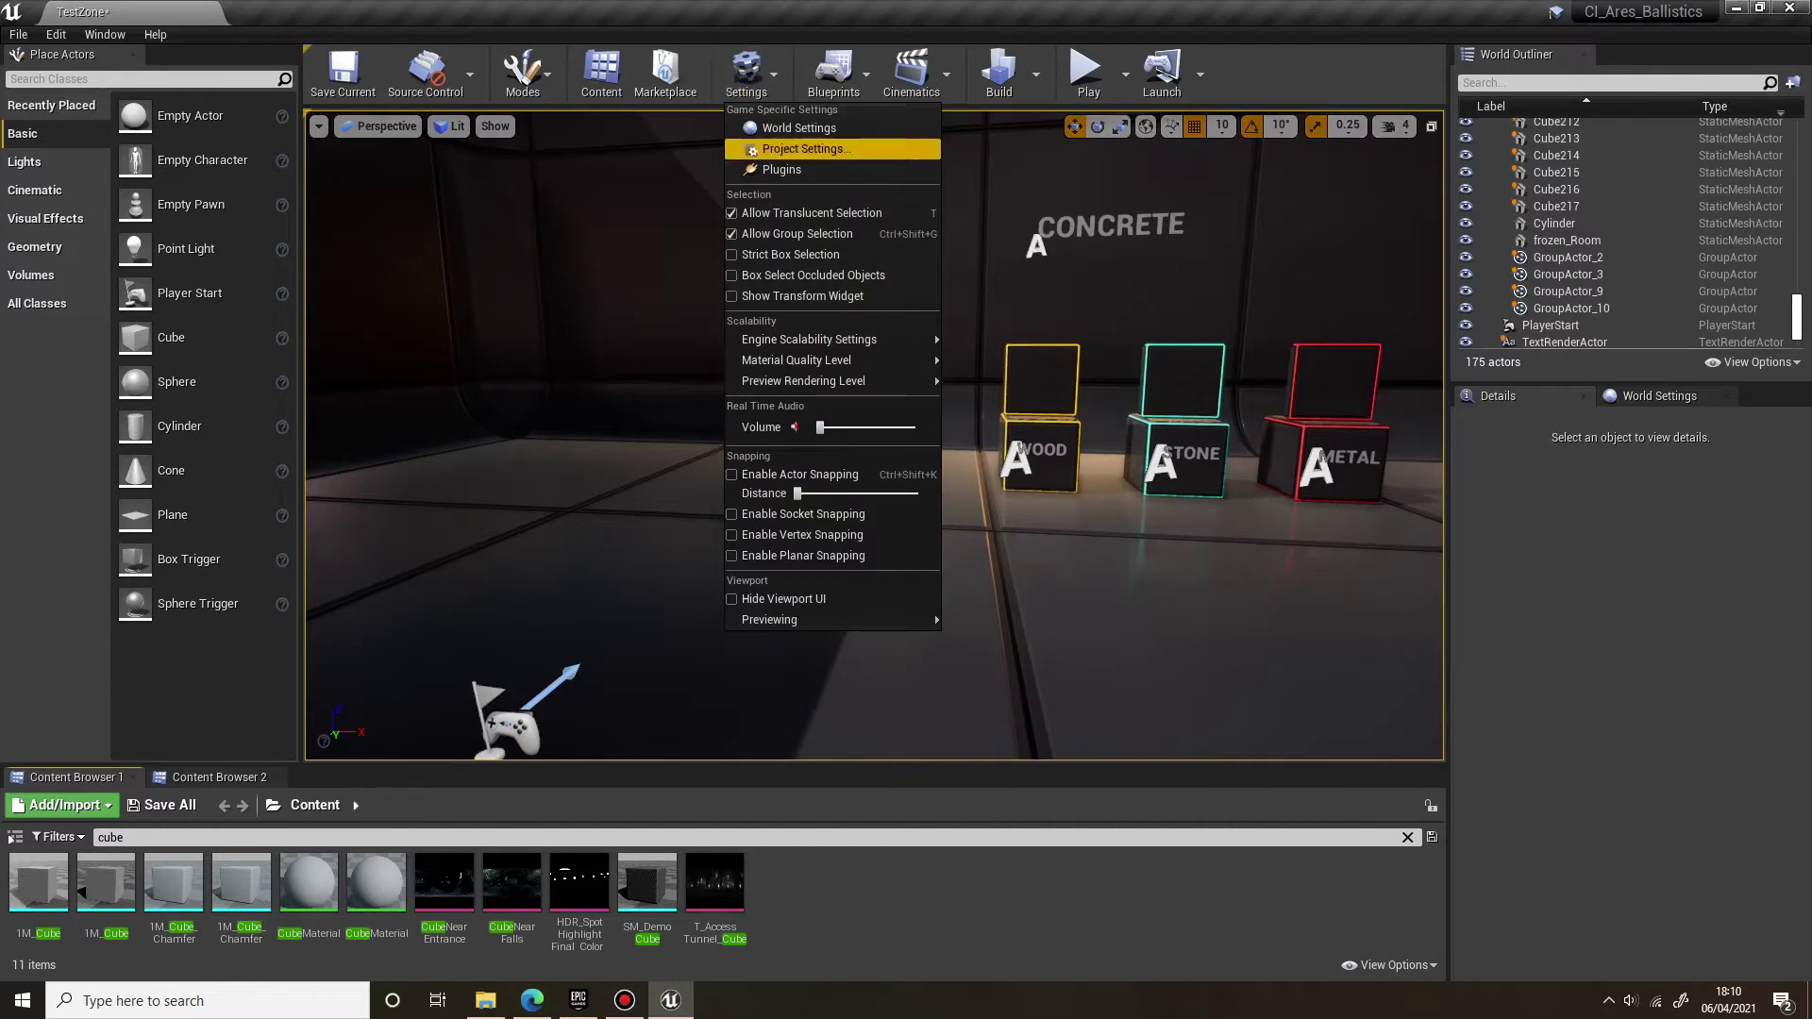
left_click(802, 170)
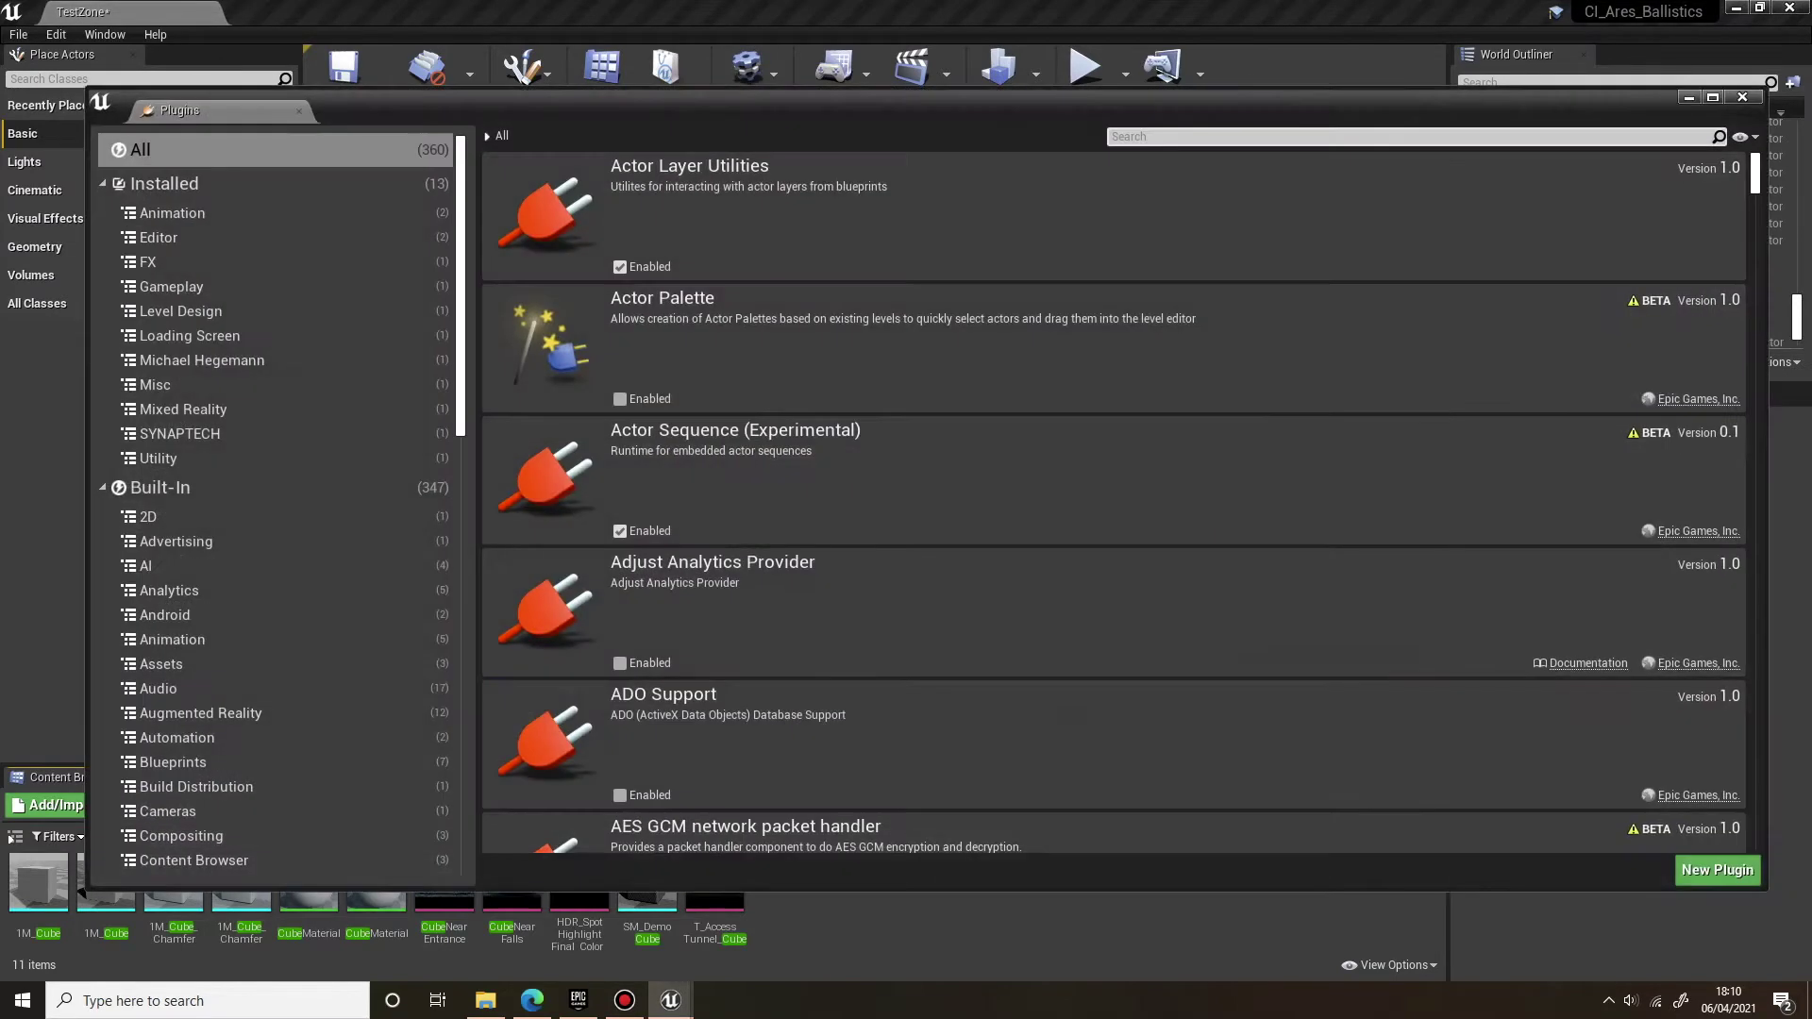
type("apex")
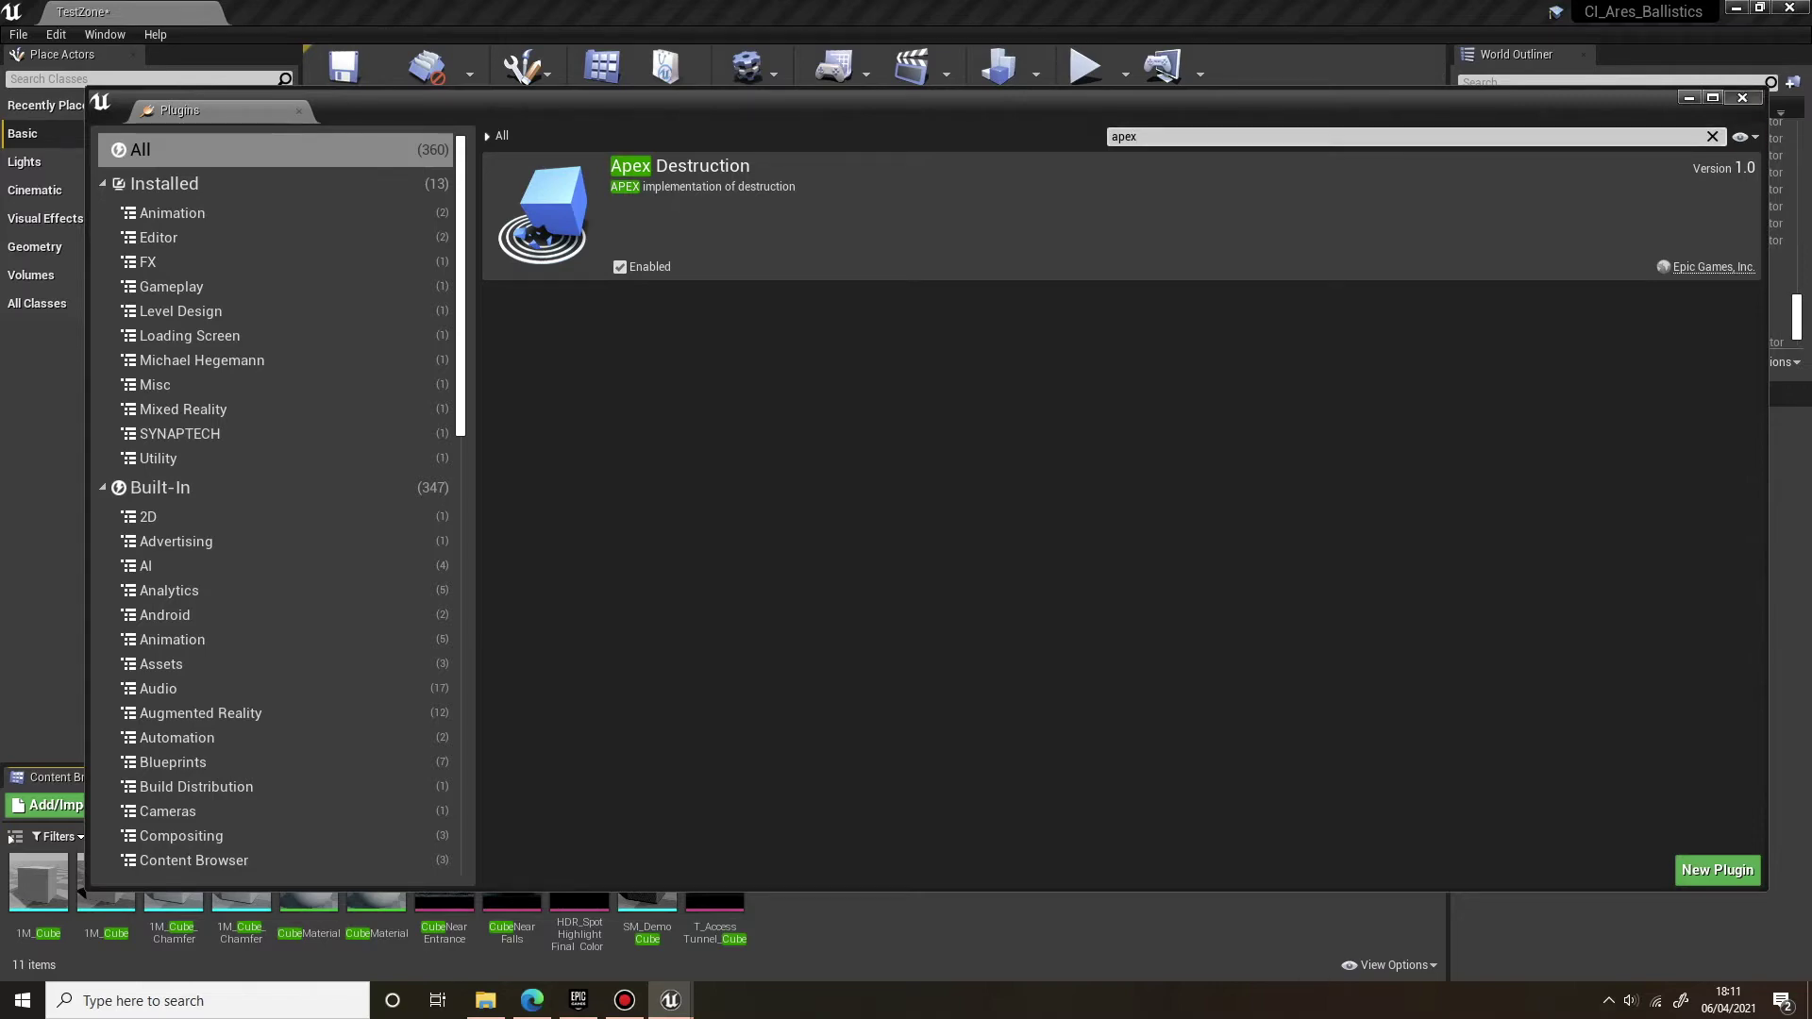
left_click(1741, 96)
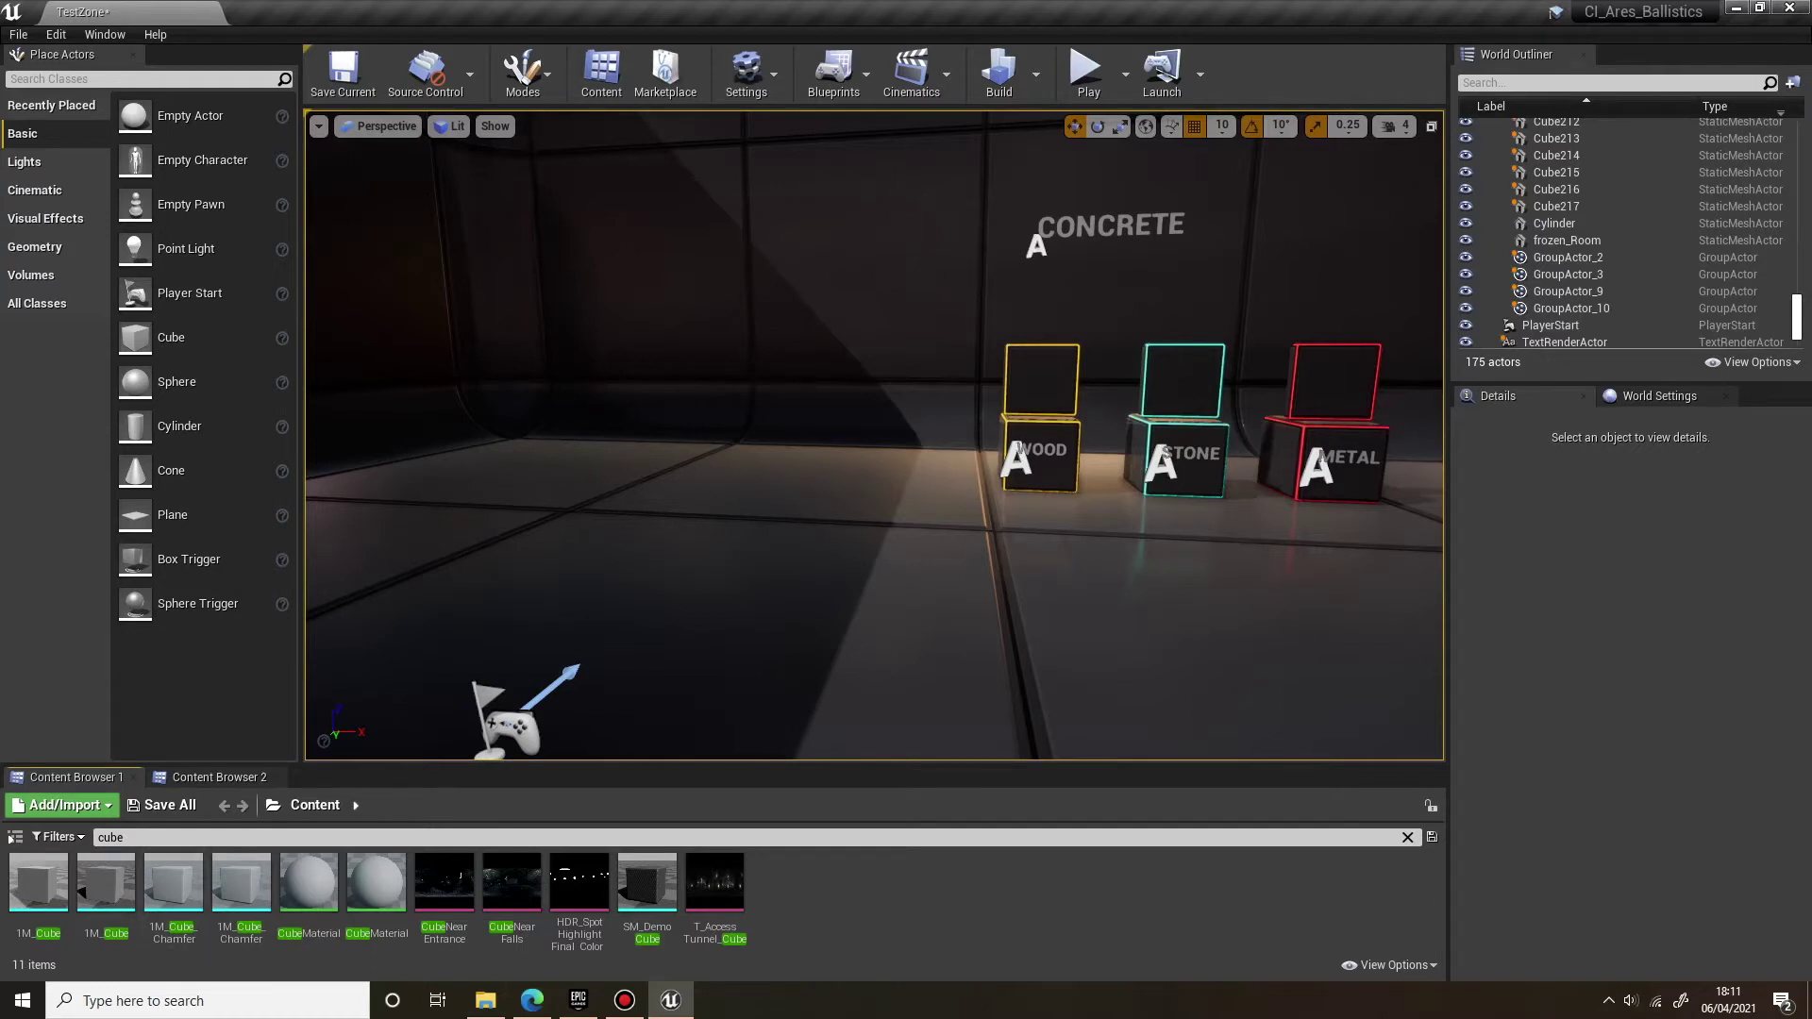
- Create a destructible mesh from the first 1M_Cube_Chamfer static mesh and enable impact damage in its destructible settings
right_click(174, 883)
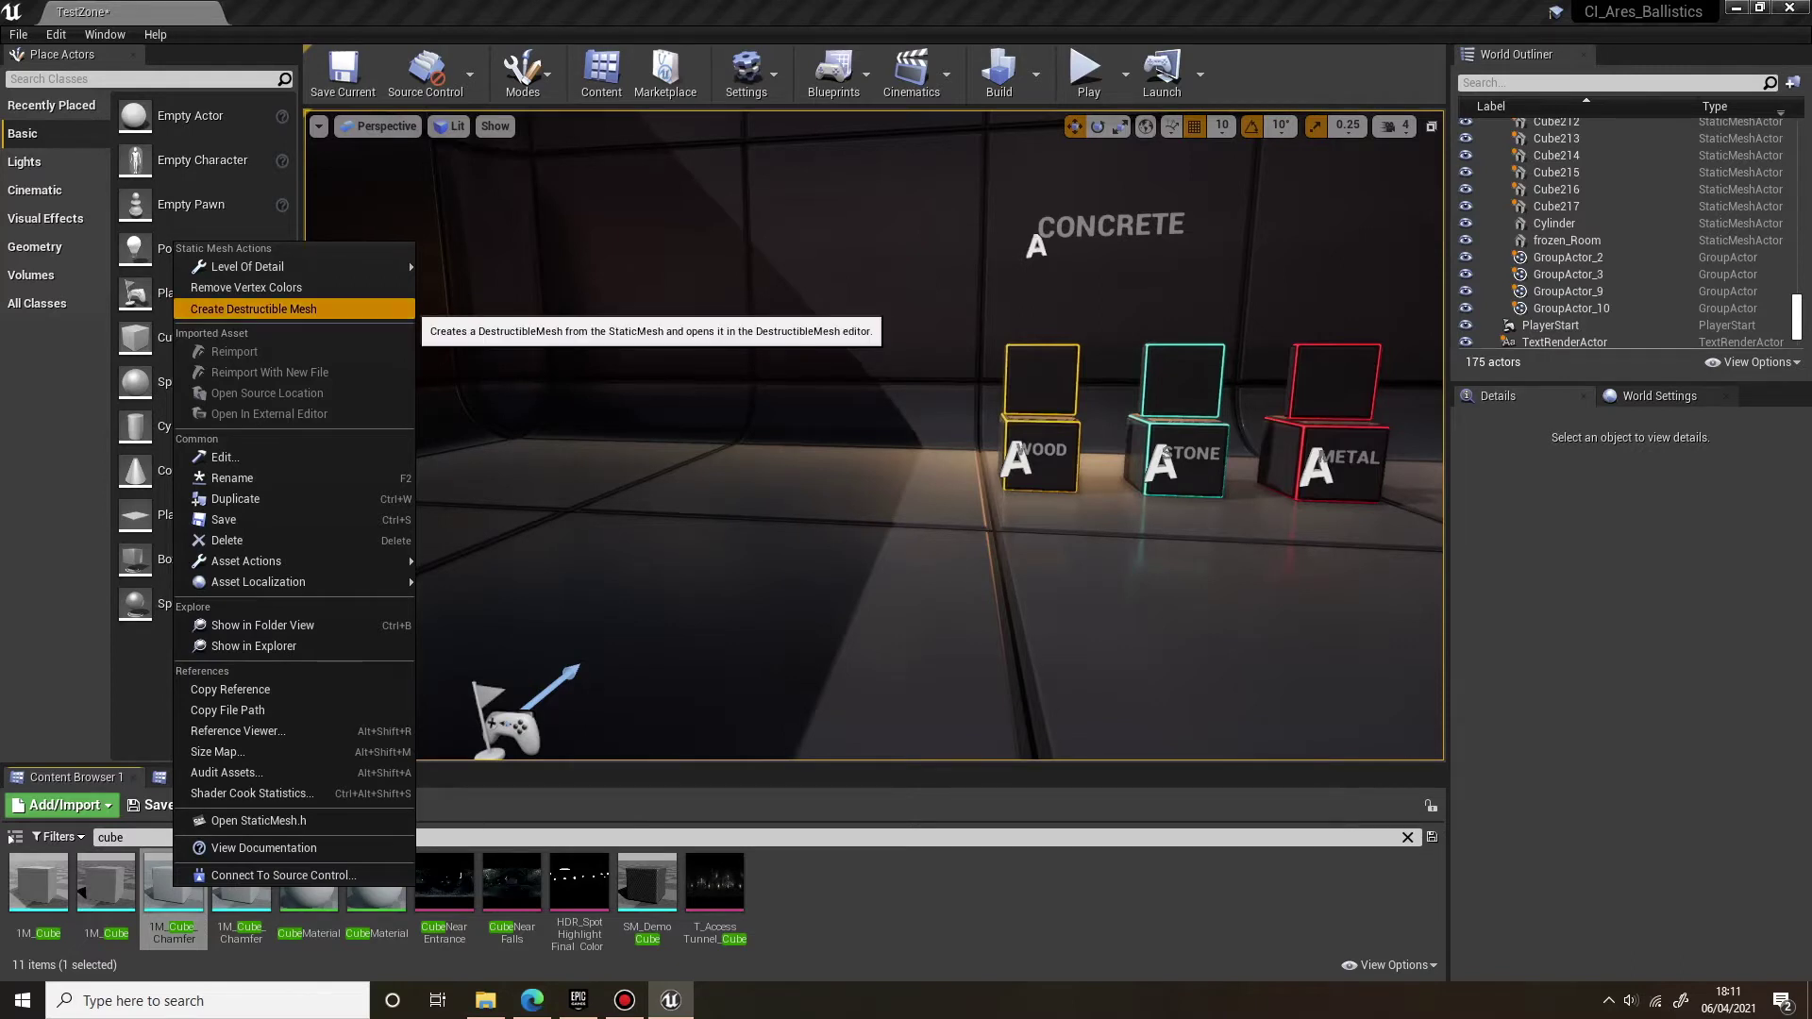
left_click(253, 308)
mouse_move(562, 545)
right_mouse_down()
mouse_move(537, 500)
mouse_move(543, 552)
mouse_move(514, 518)
mouse_move(569, 555)
right_mouse_up()
key("s")
key("w")
key("s")
key("w")
key("w")
key("s")
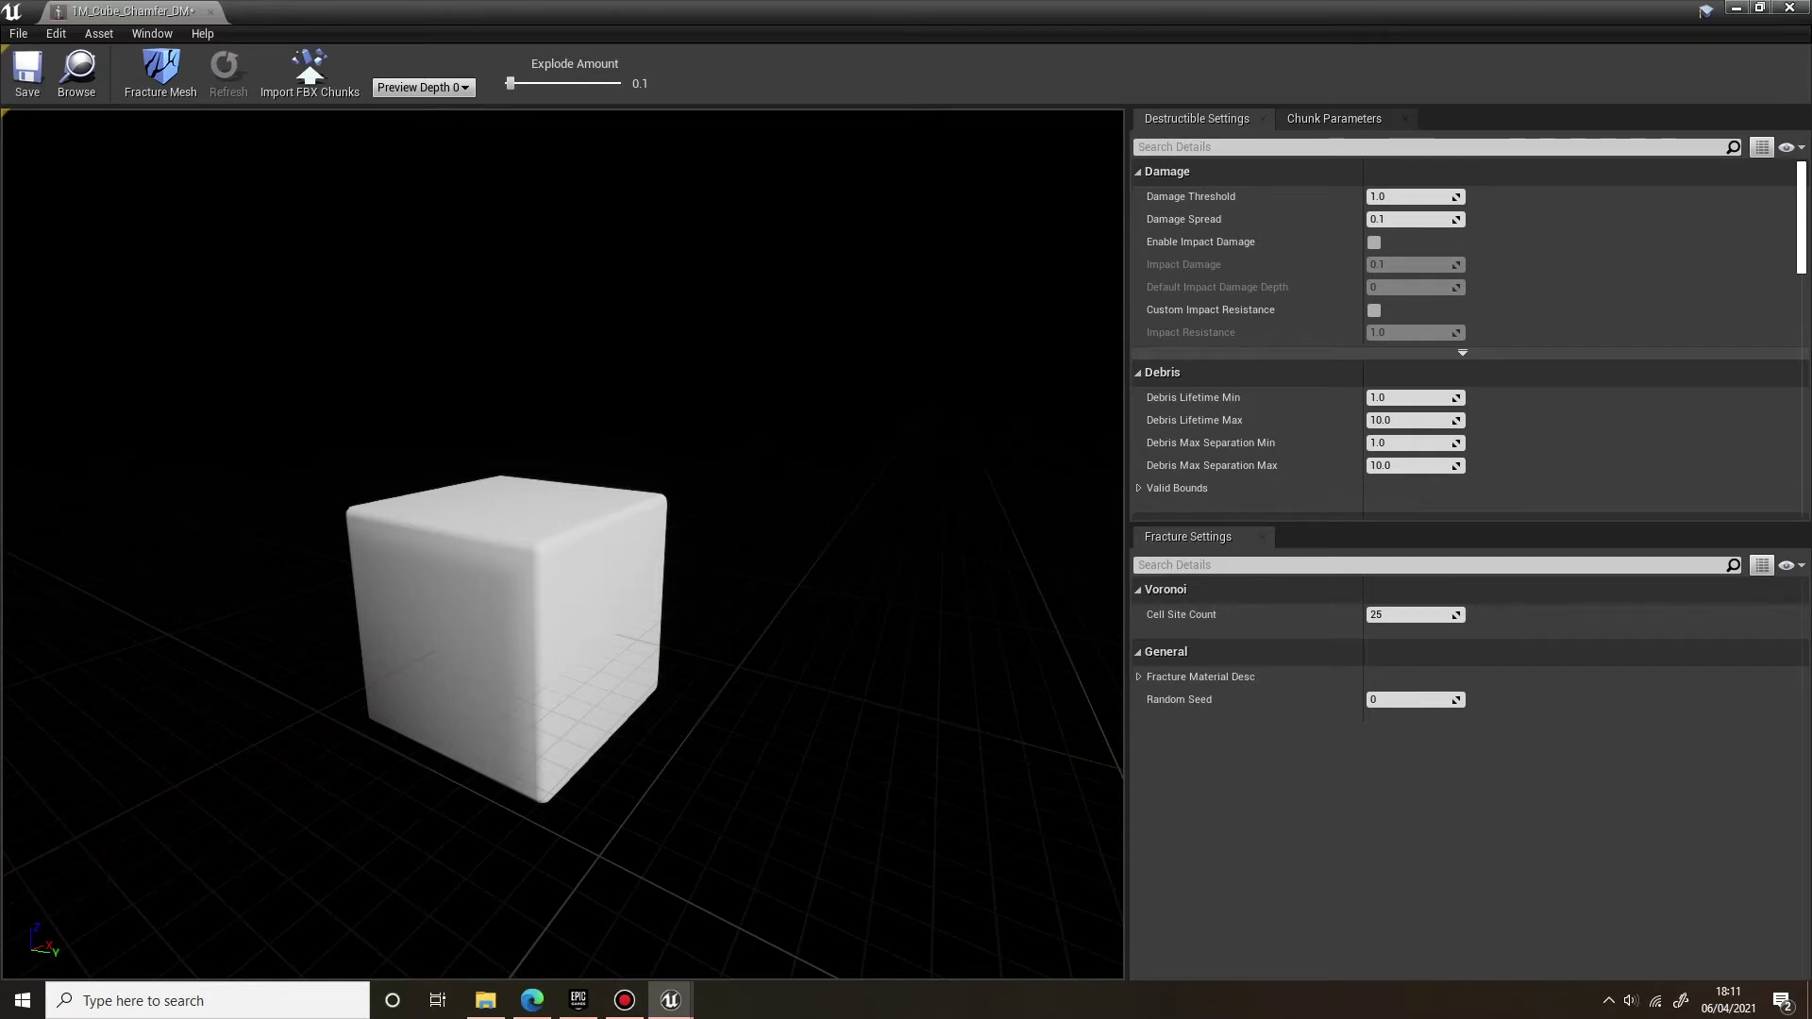
right_click_drag(562, 543, 550, 532)
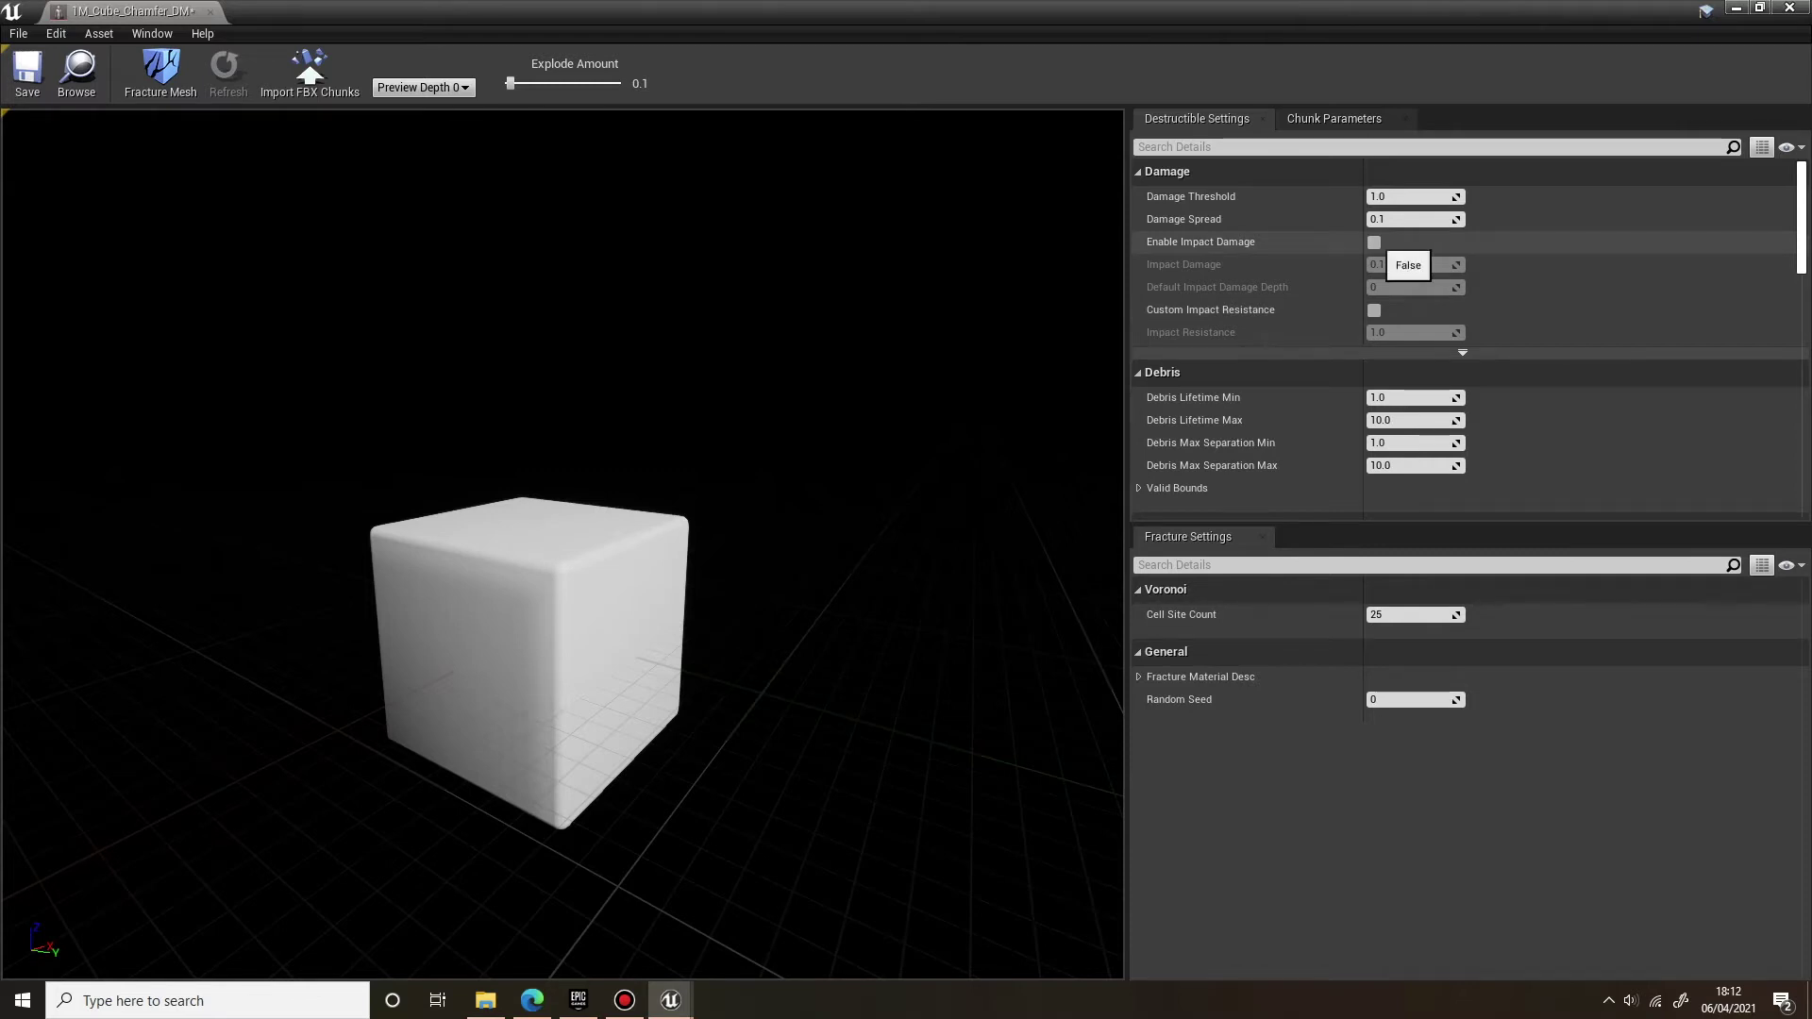
left_click(1373, 243)
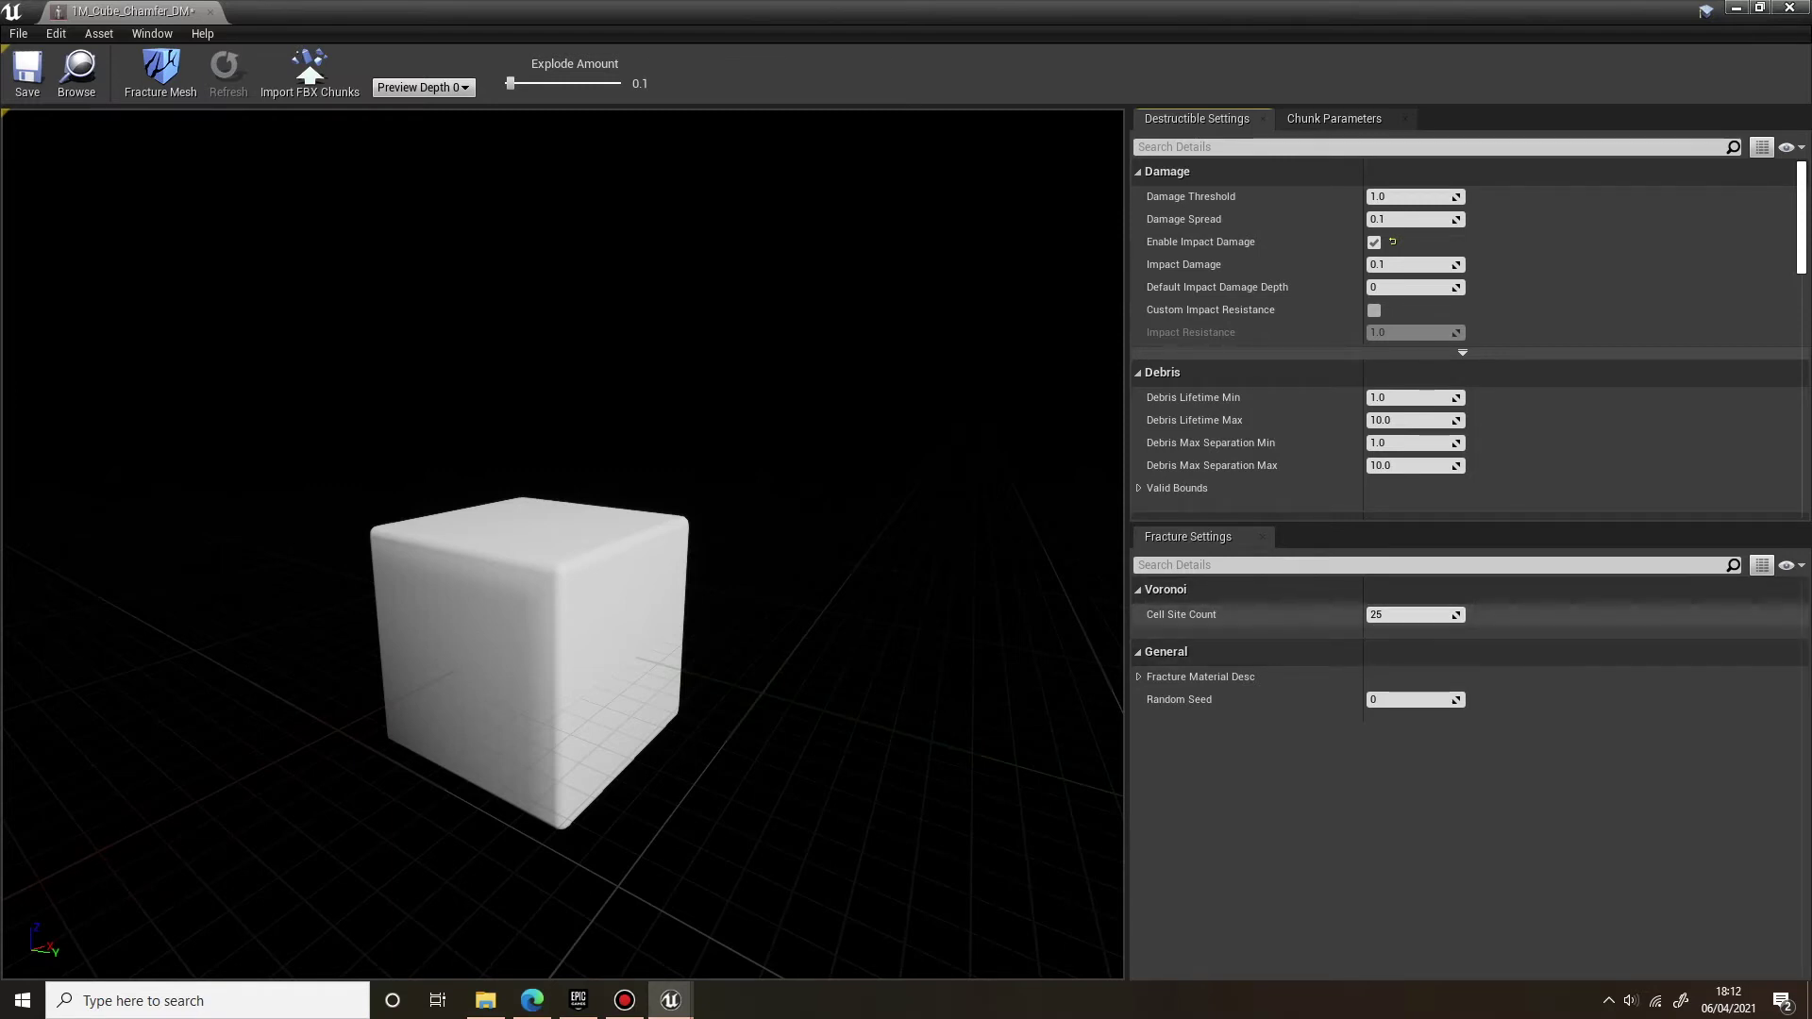
left_click_drag(1415, 615, 1548, 615)
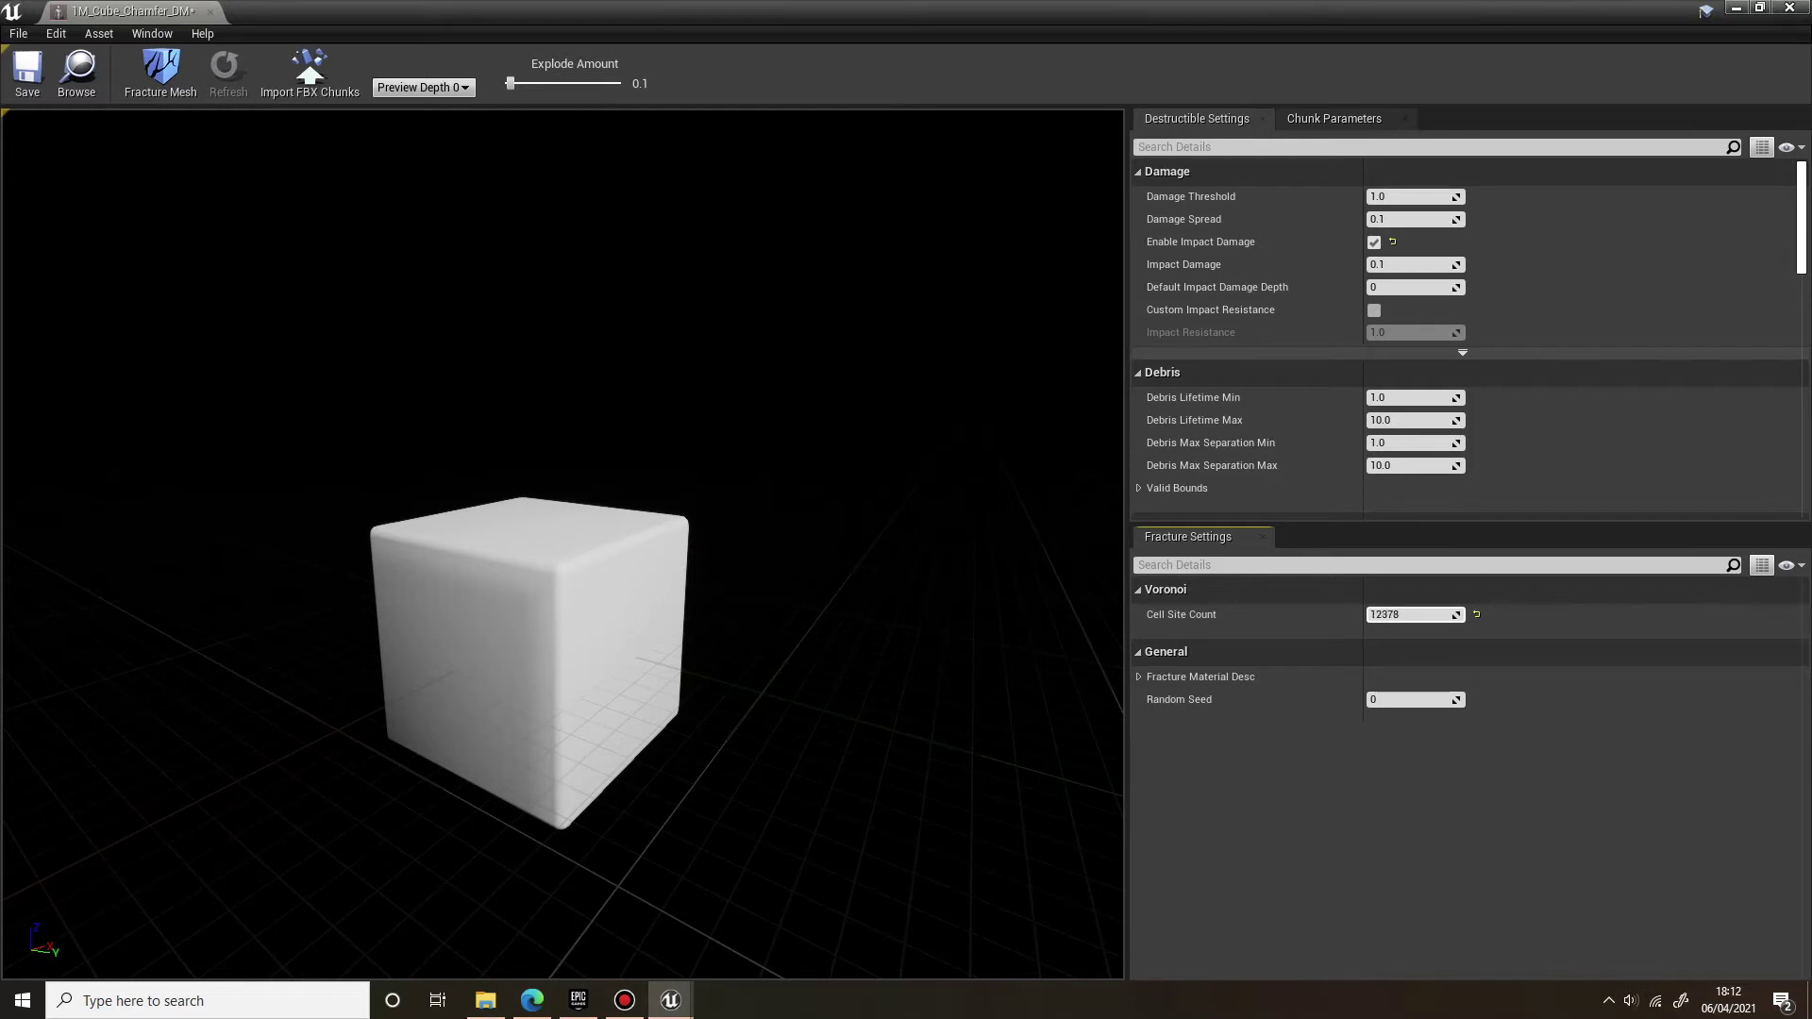
left_click_drag(1415, 614, 1369, 615)
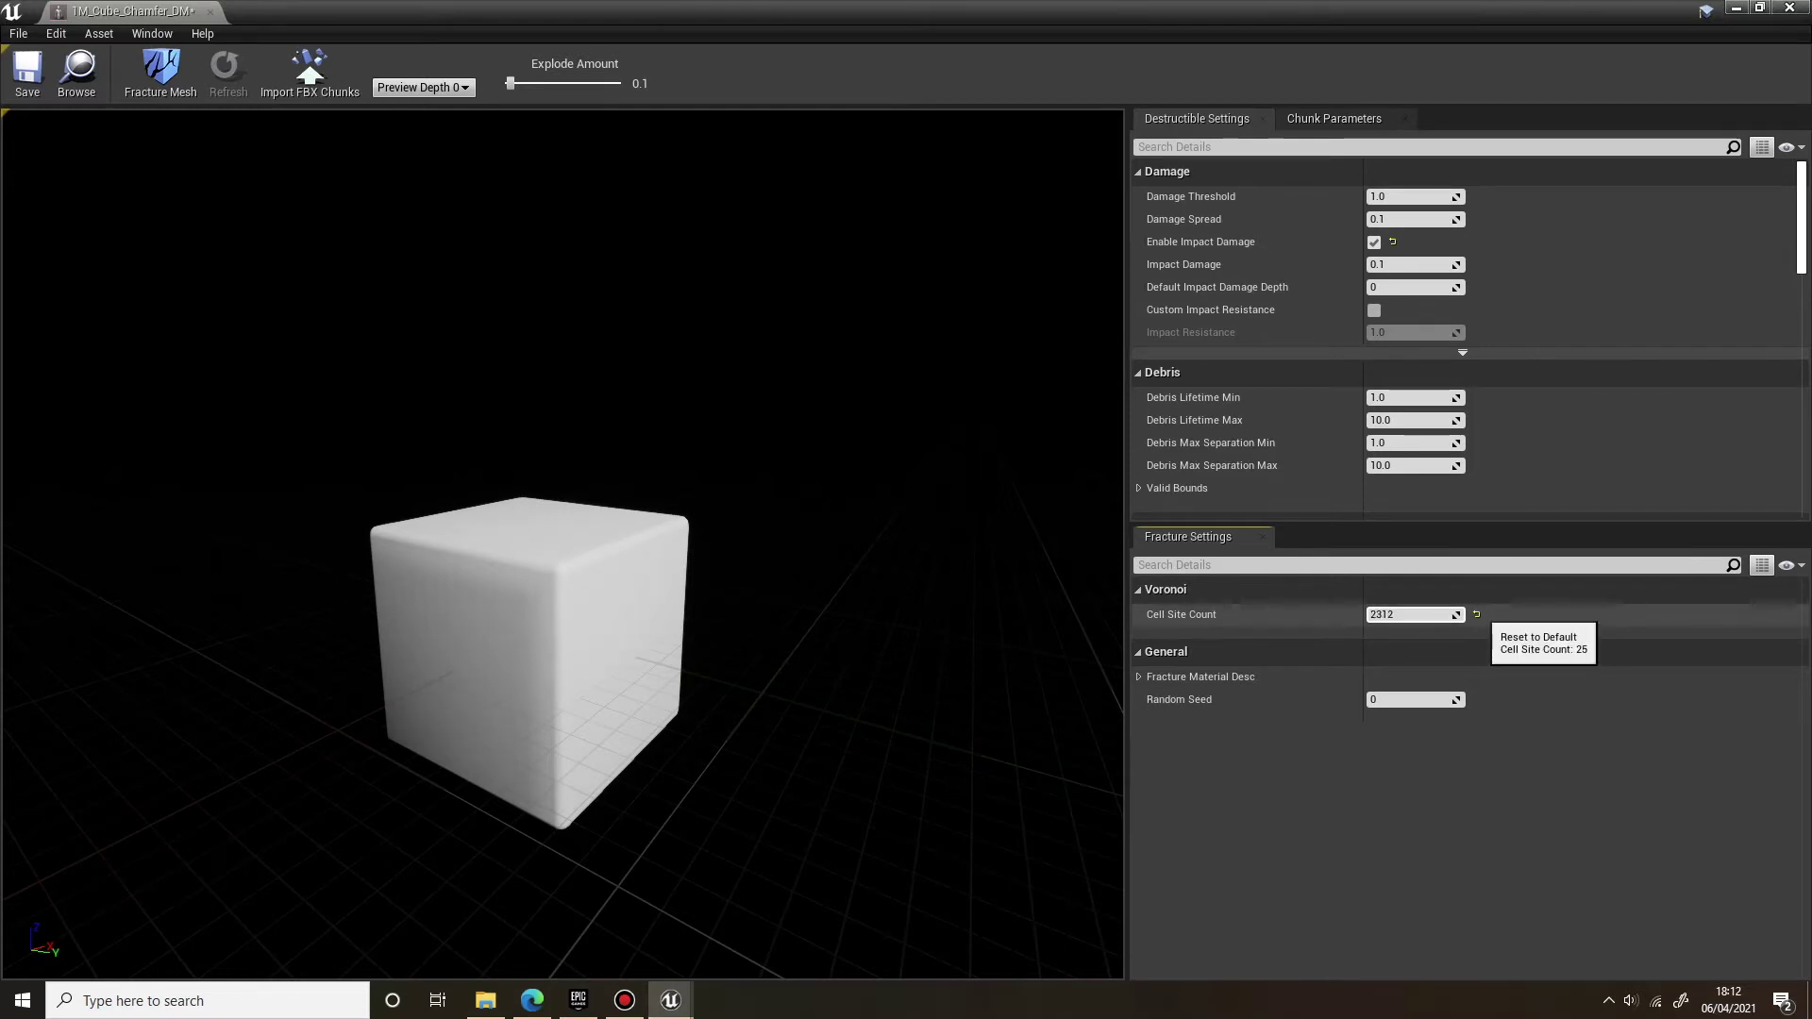
left_click(1477, 615)
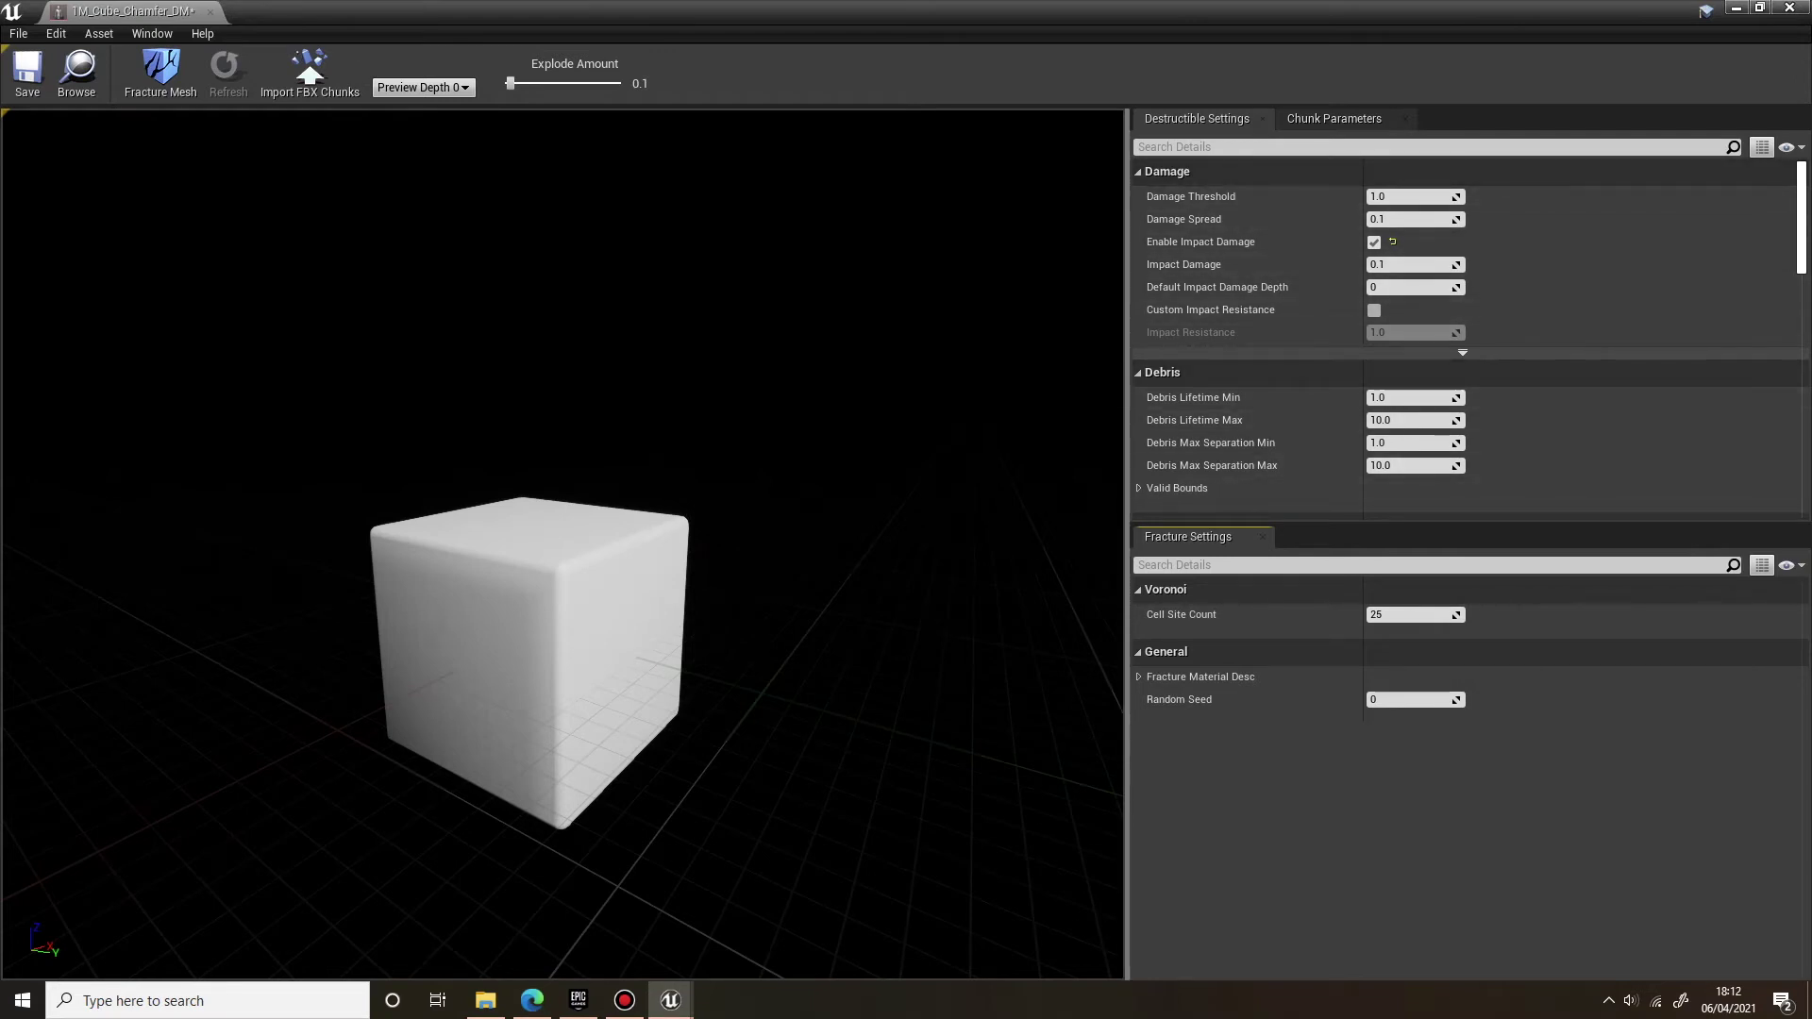
- Fracture the destructible cube mesh with the Explode Amount reduced to 0.0, and save and close it
left_click(160, 71)
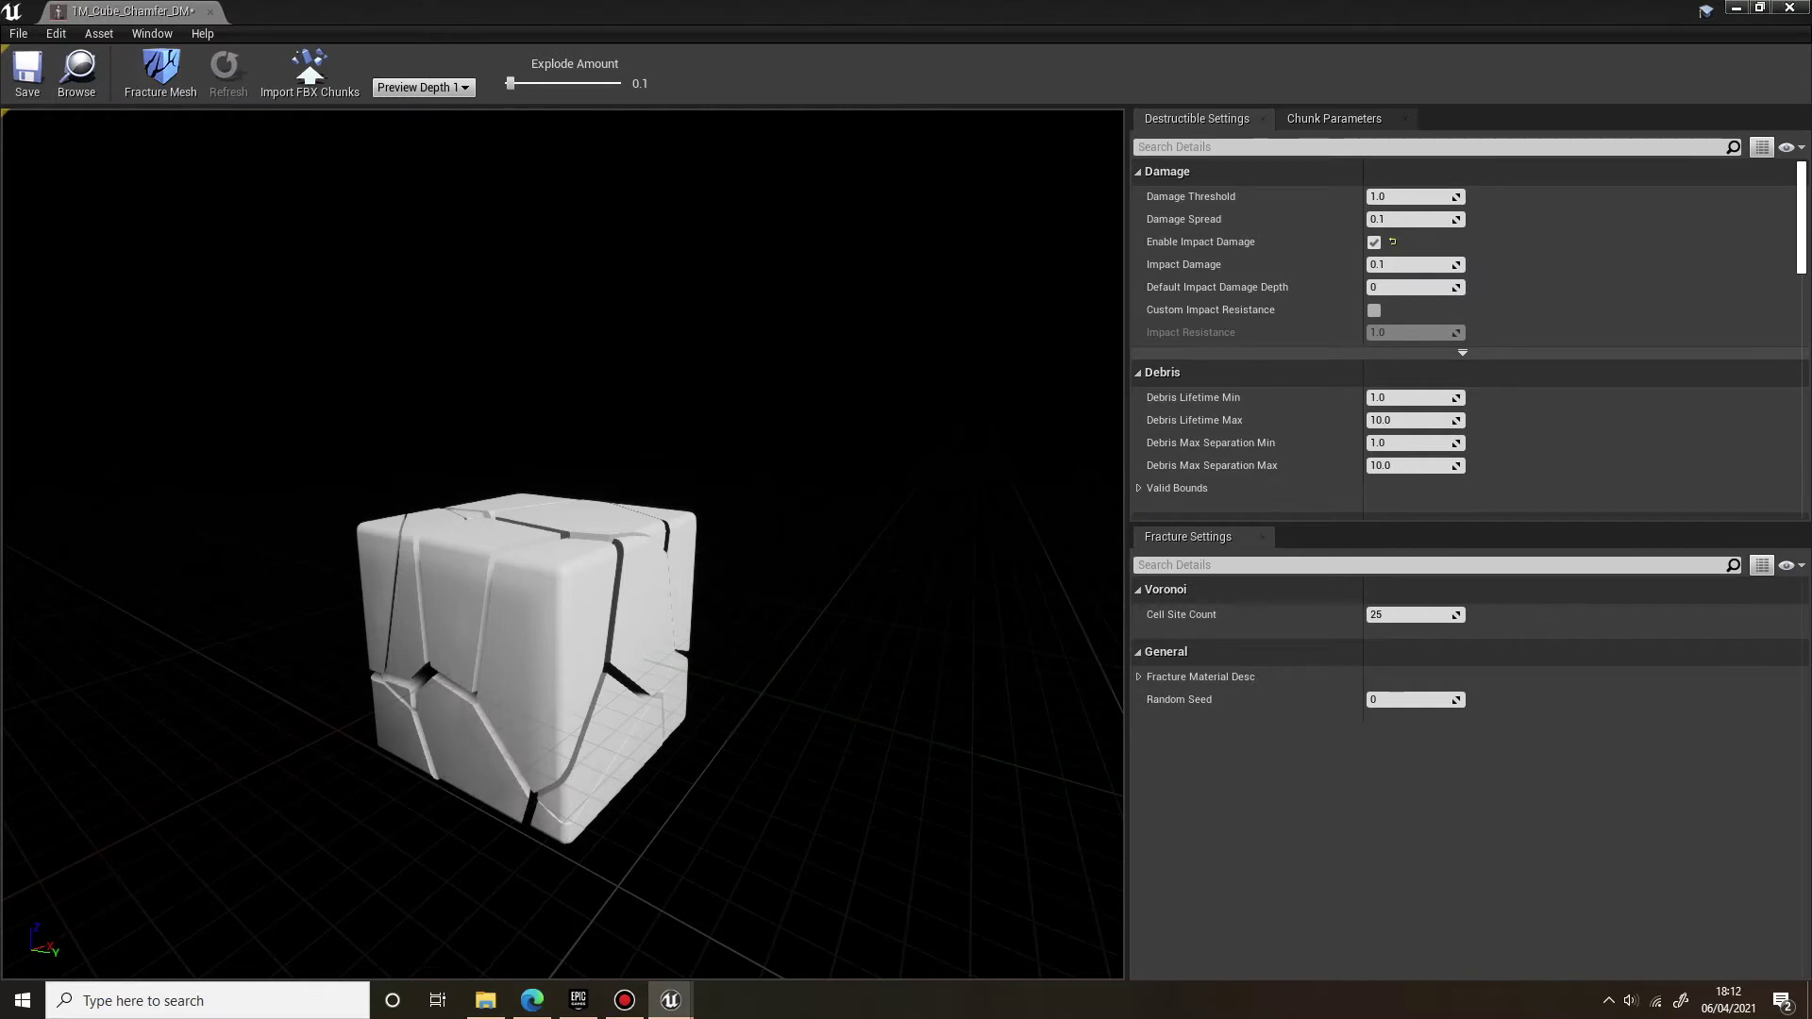
mouse_move(510, 84)
left_mouse_down()
mouse_move(618, 83)
mouse_move(508, 83)
left_mouse_up()
left_click(27, 70)
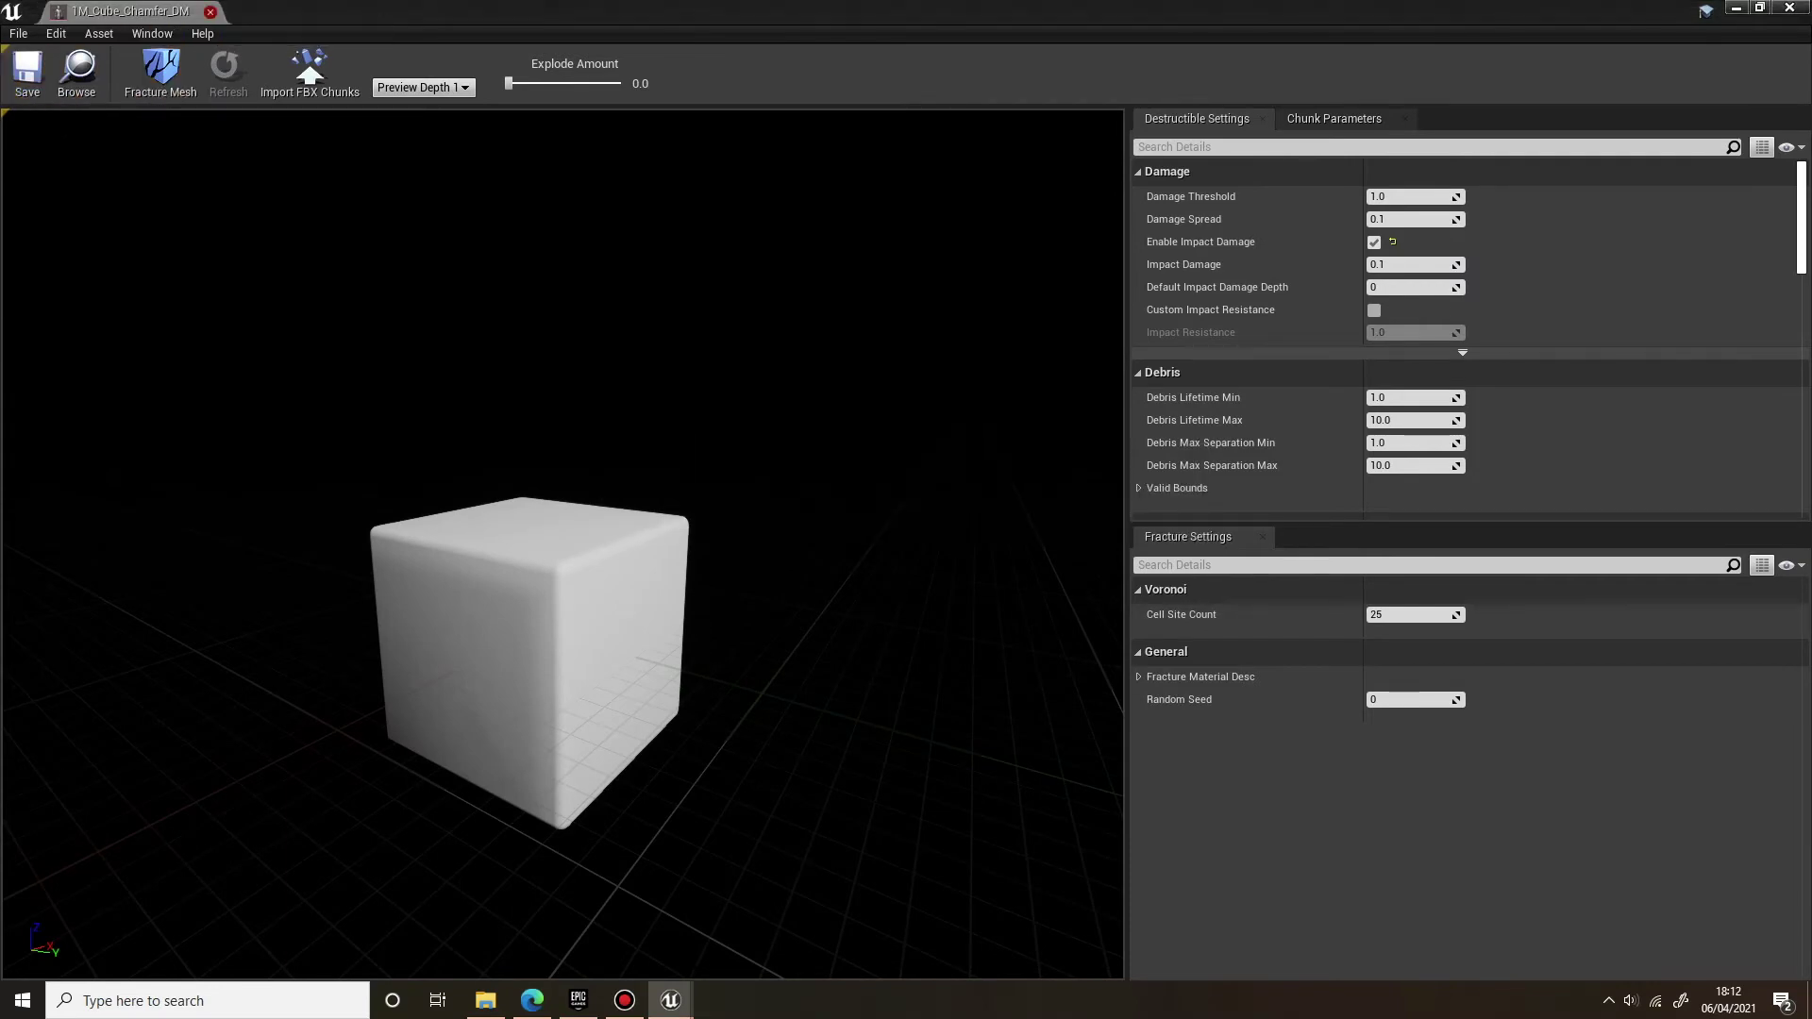
left_click(210, 11)
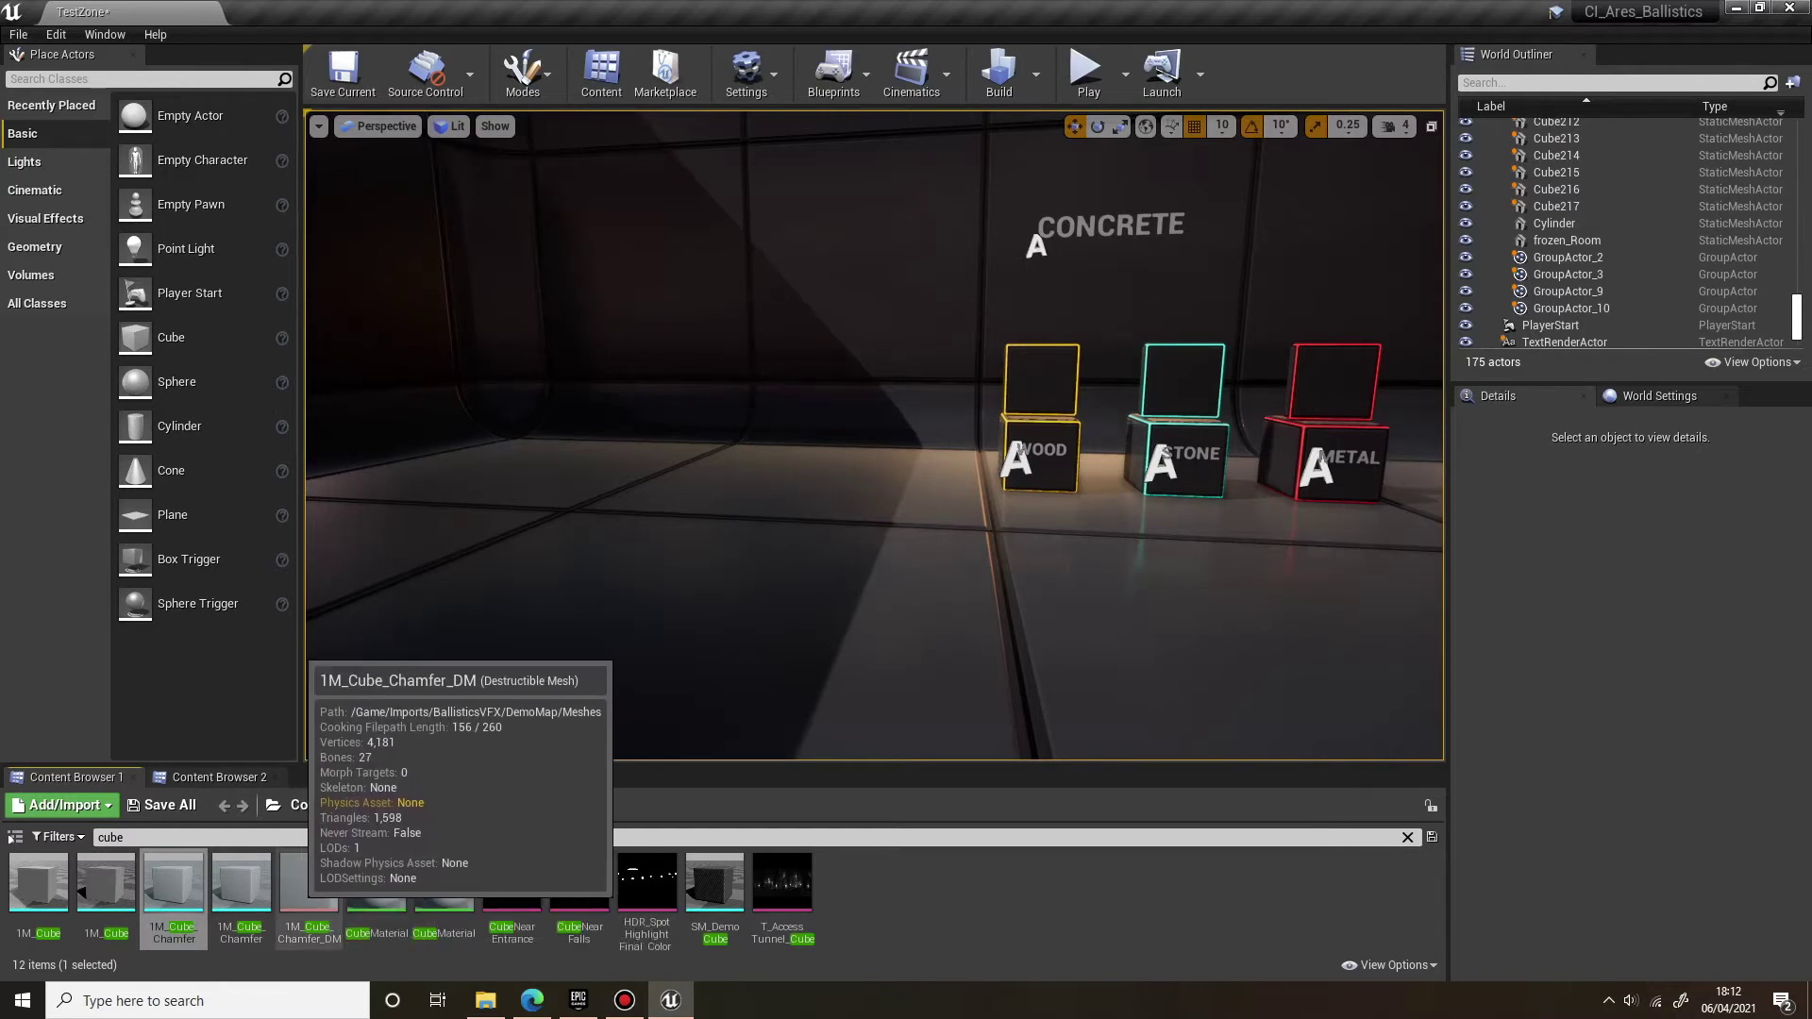
- Place the 1M_Cube_Chamfer_DM mesh in the level, raised above the floor, and enable Simulate Physics on it
left_click_drag(309, 883, 622, 347)
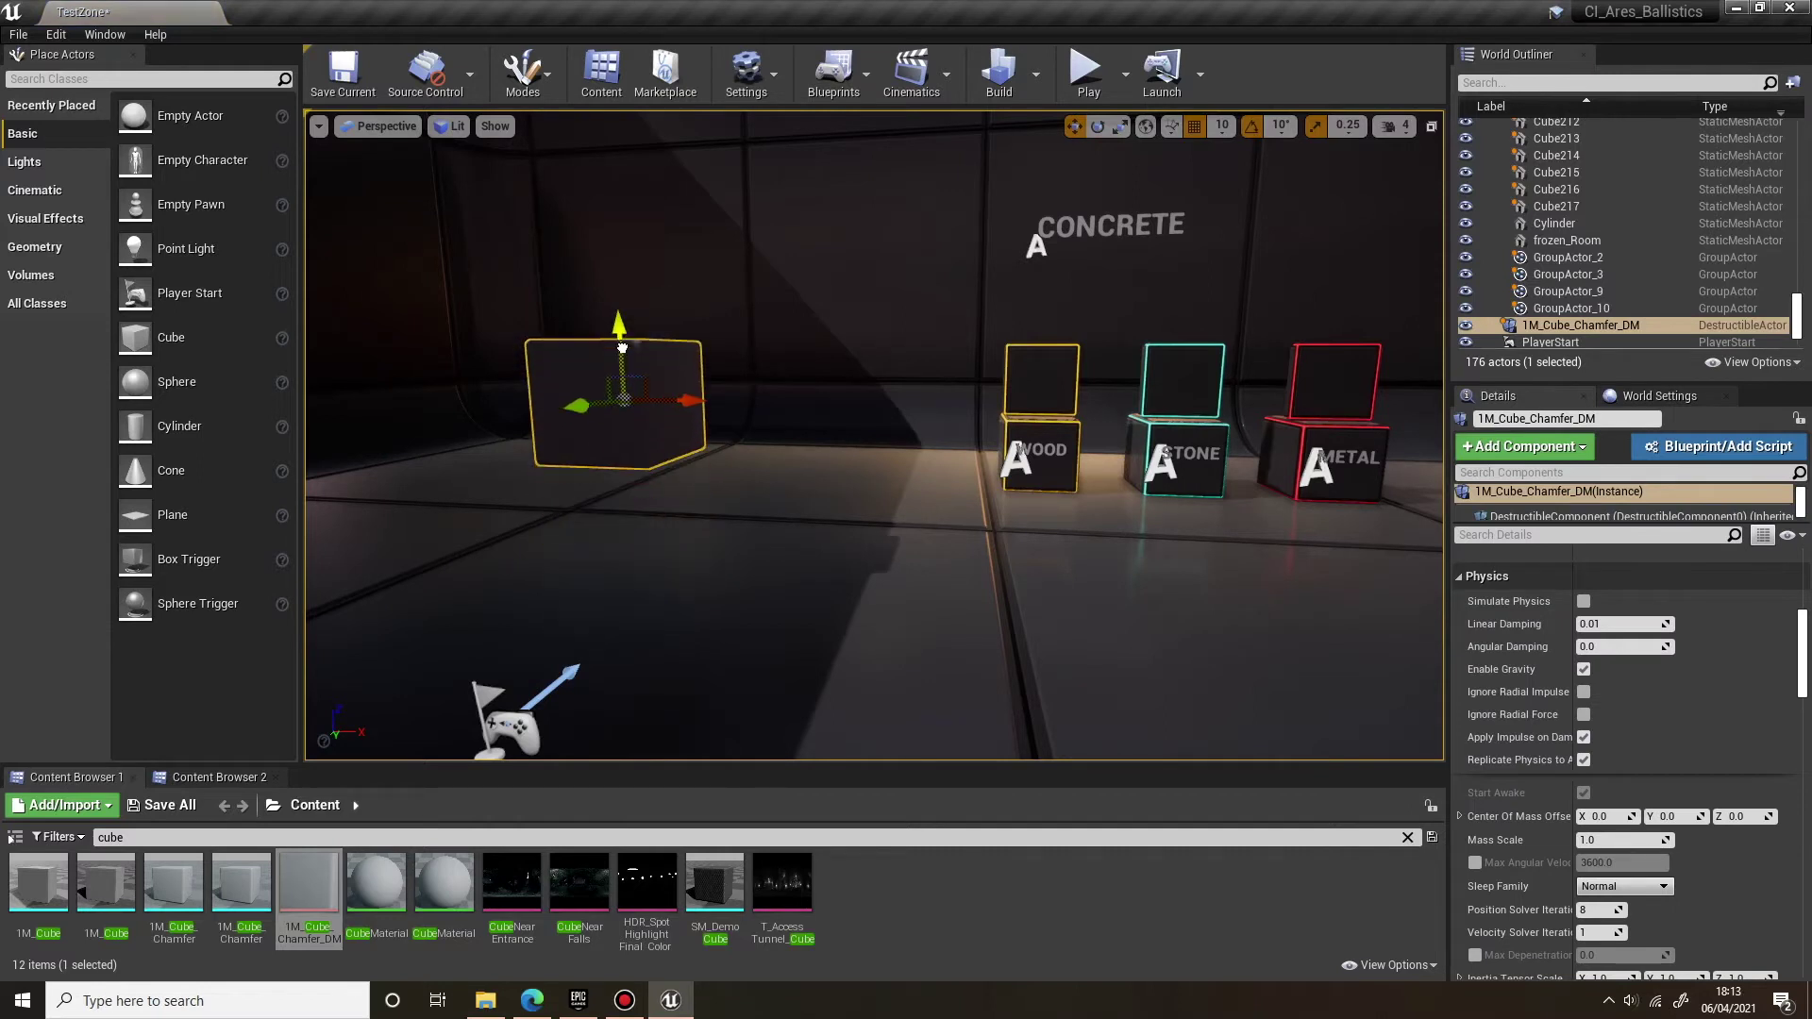
left_click_drag(694, 400, 769, 303)
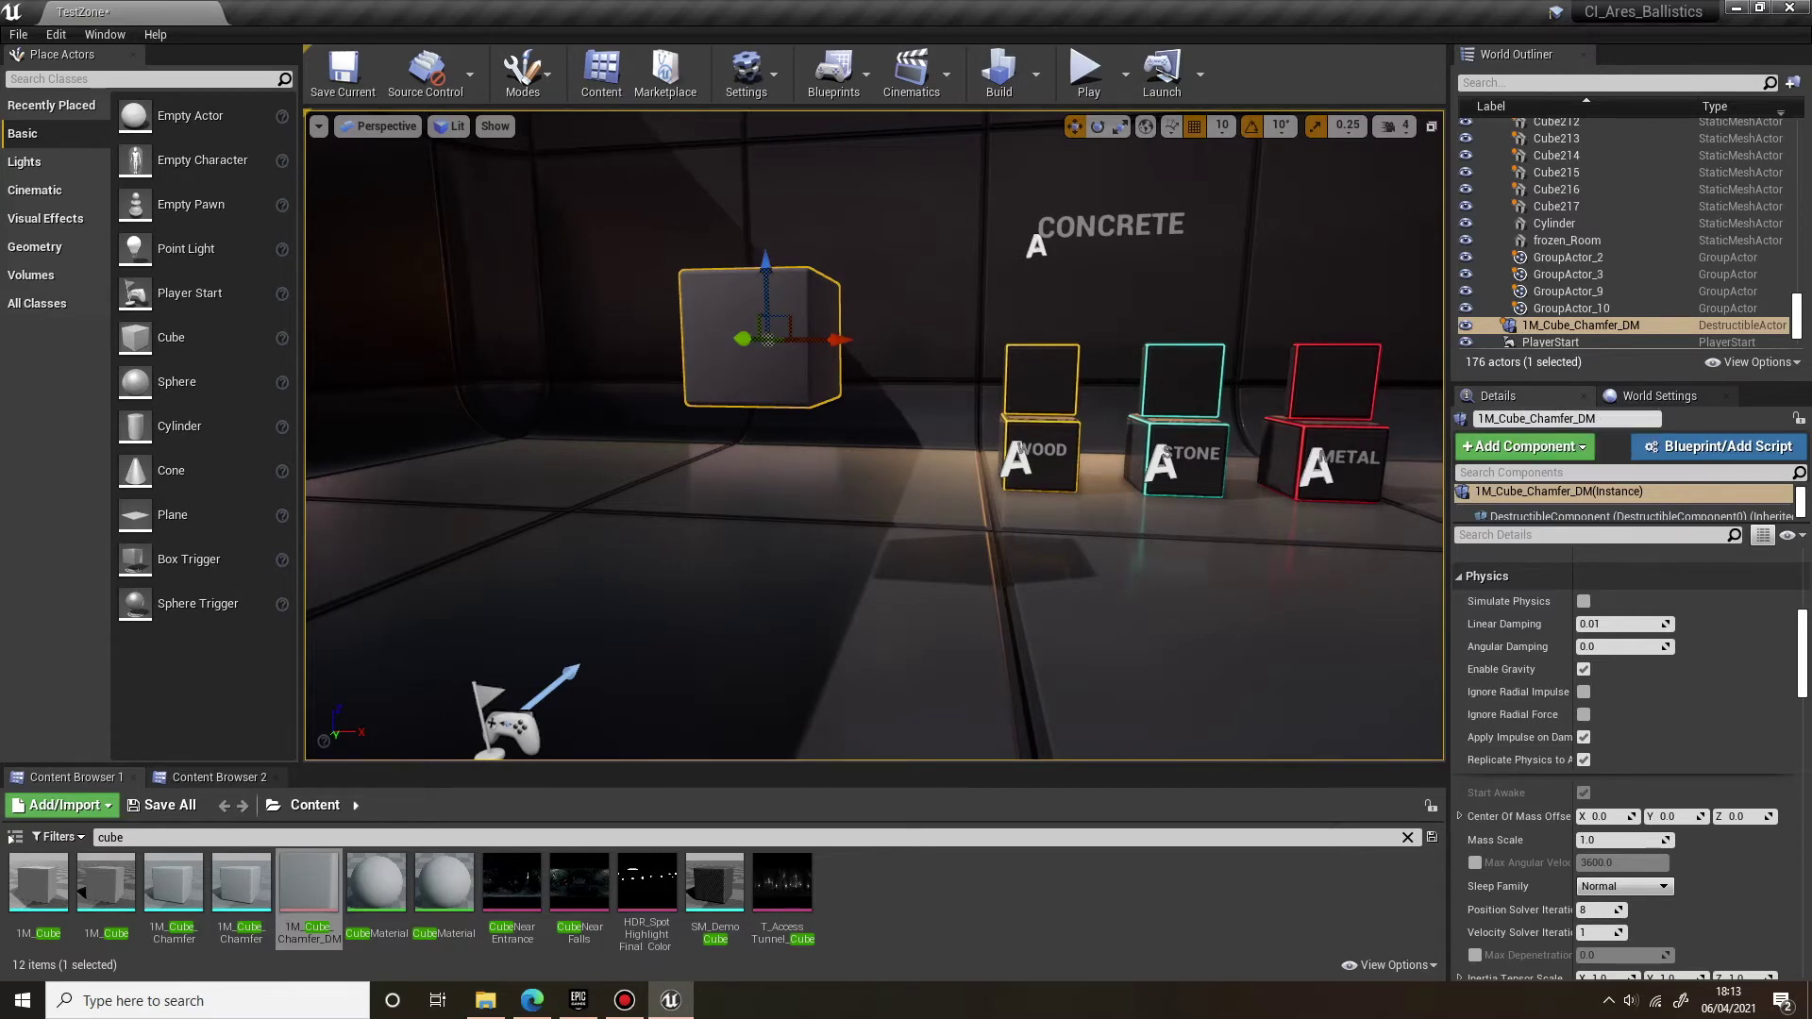
scroll(1630, 755, "up", 6)
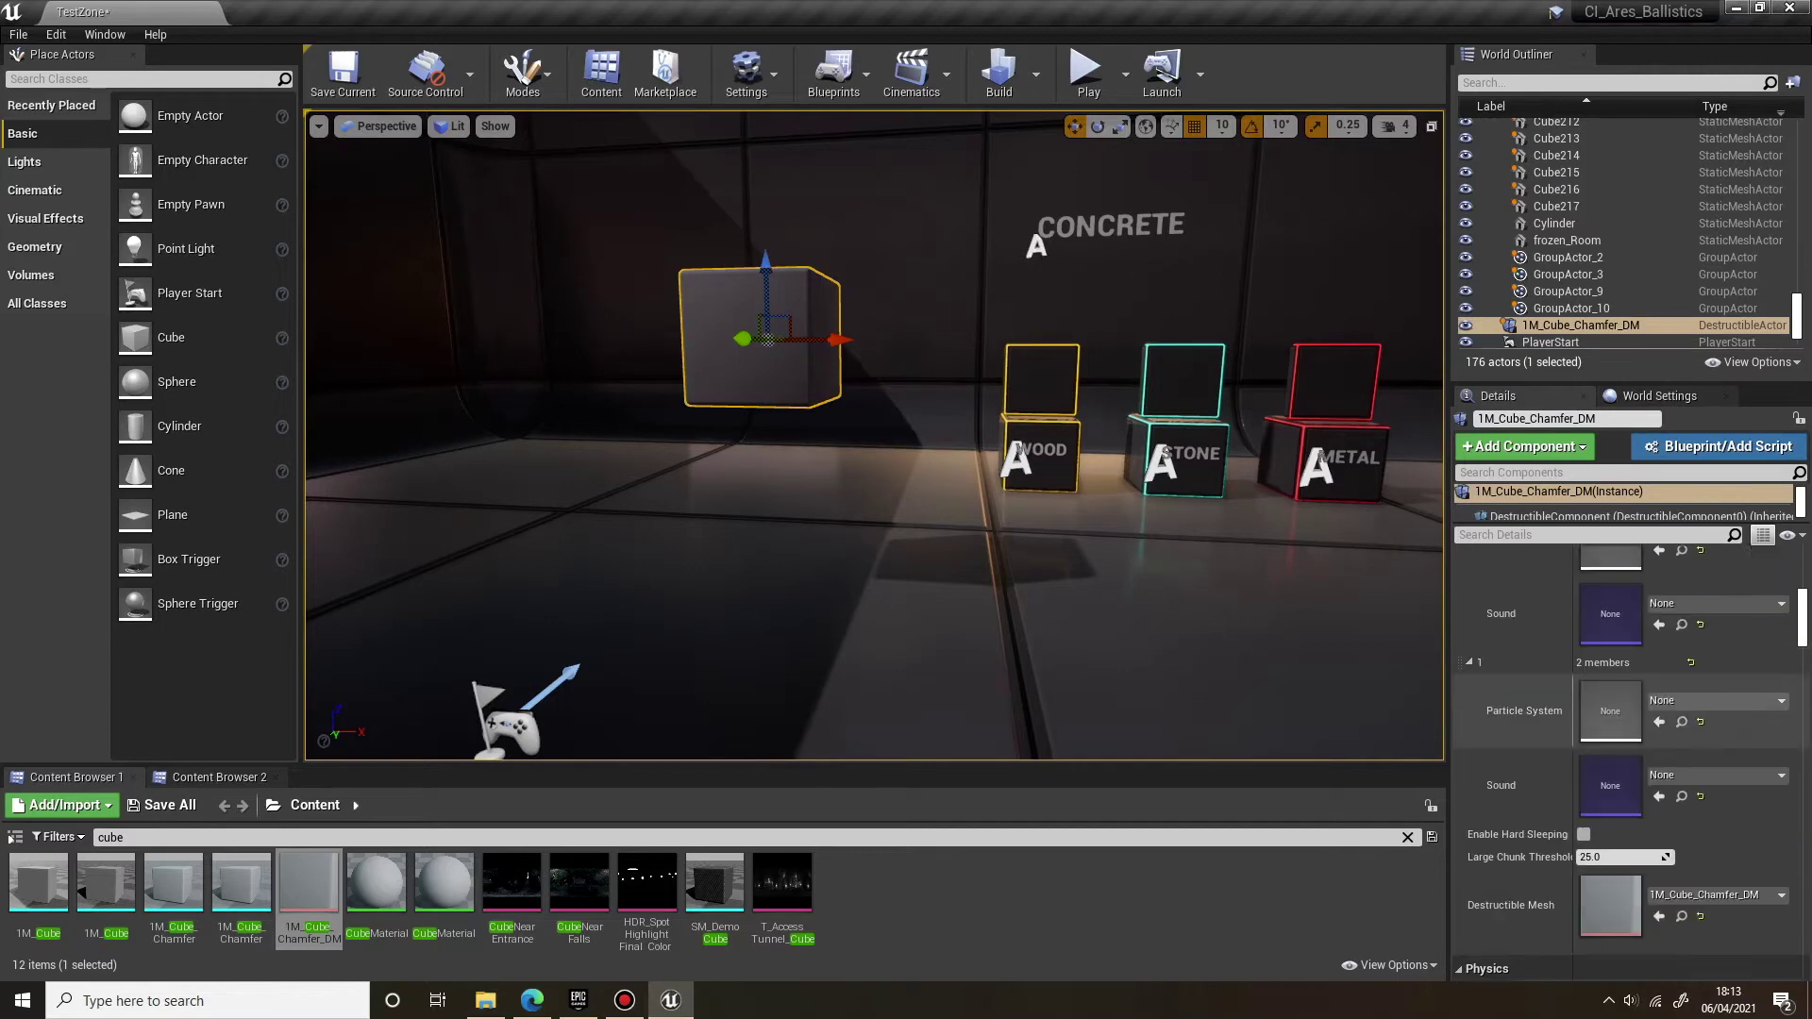
scroll(1631, 755, "up", 3)
scroll(1631, 755, "down", 2)
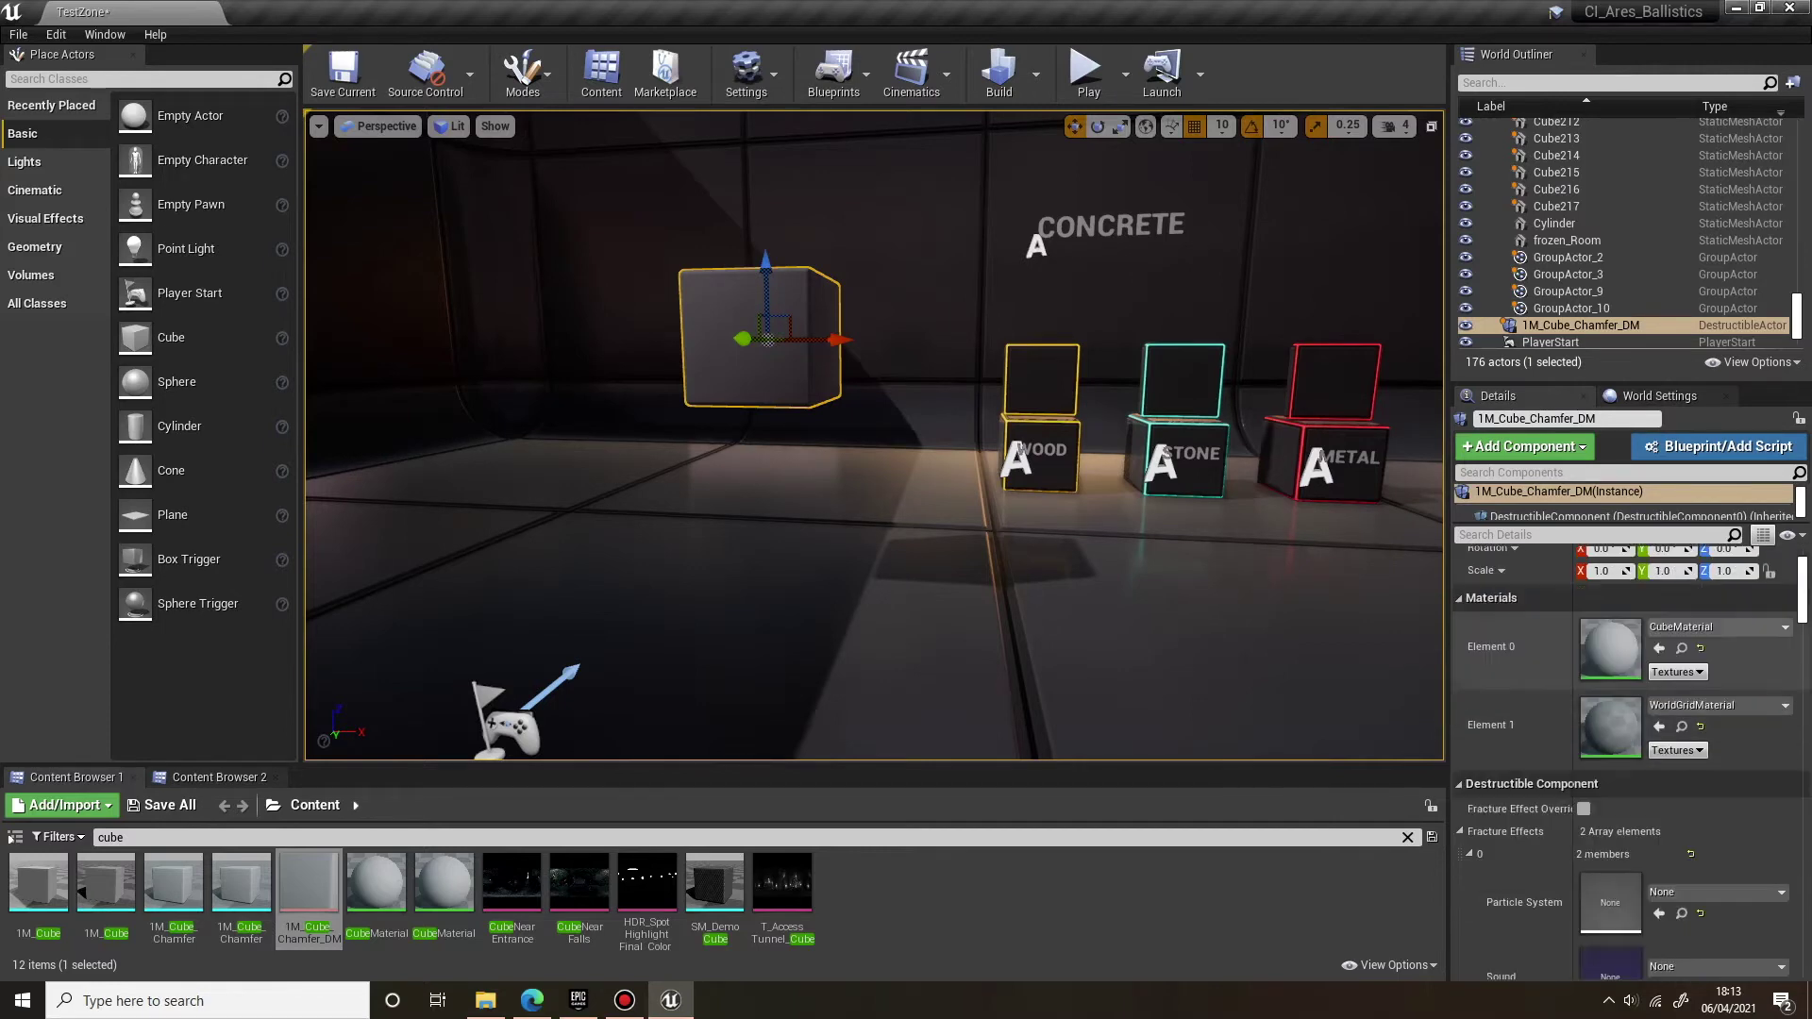
scroll(1623, 679, "down", 2)
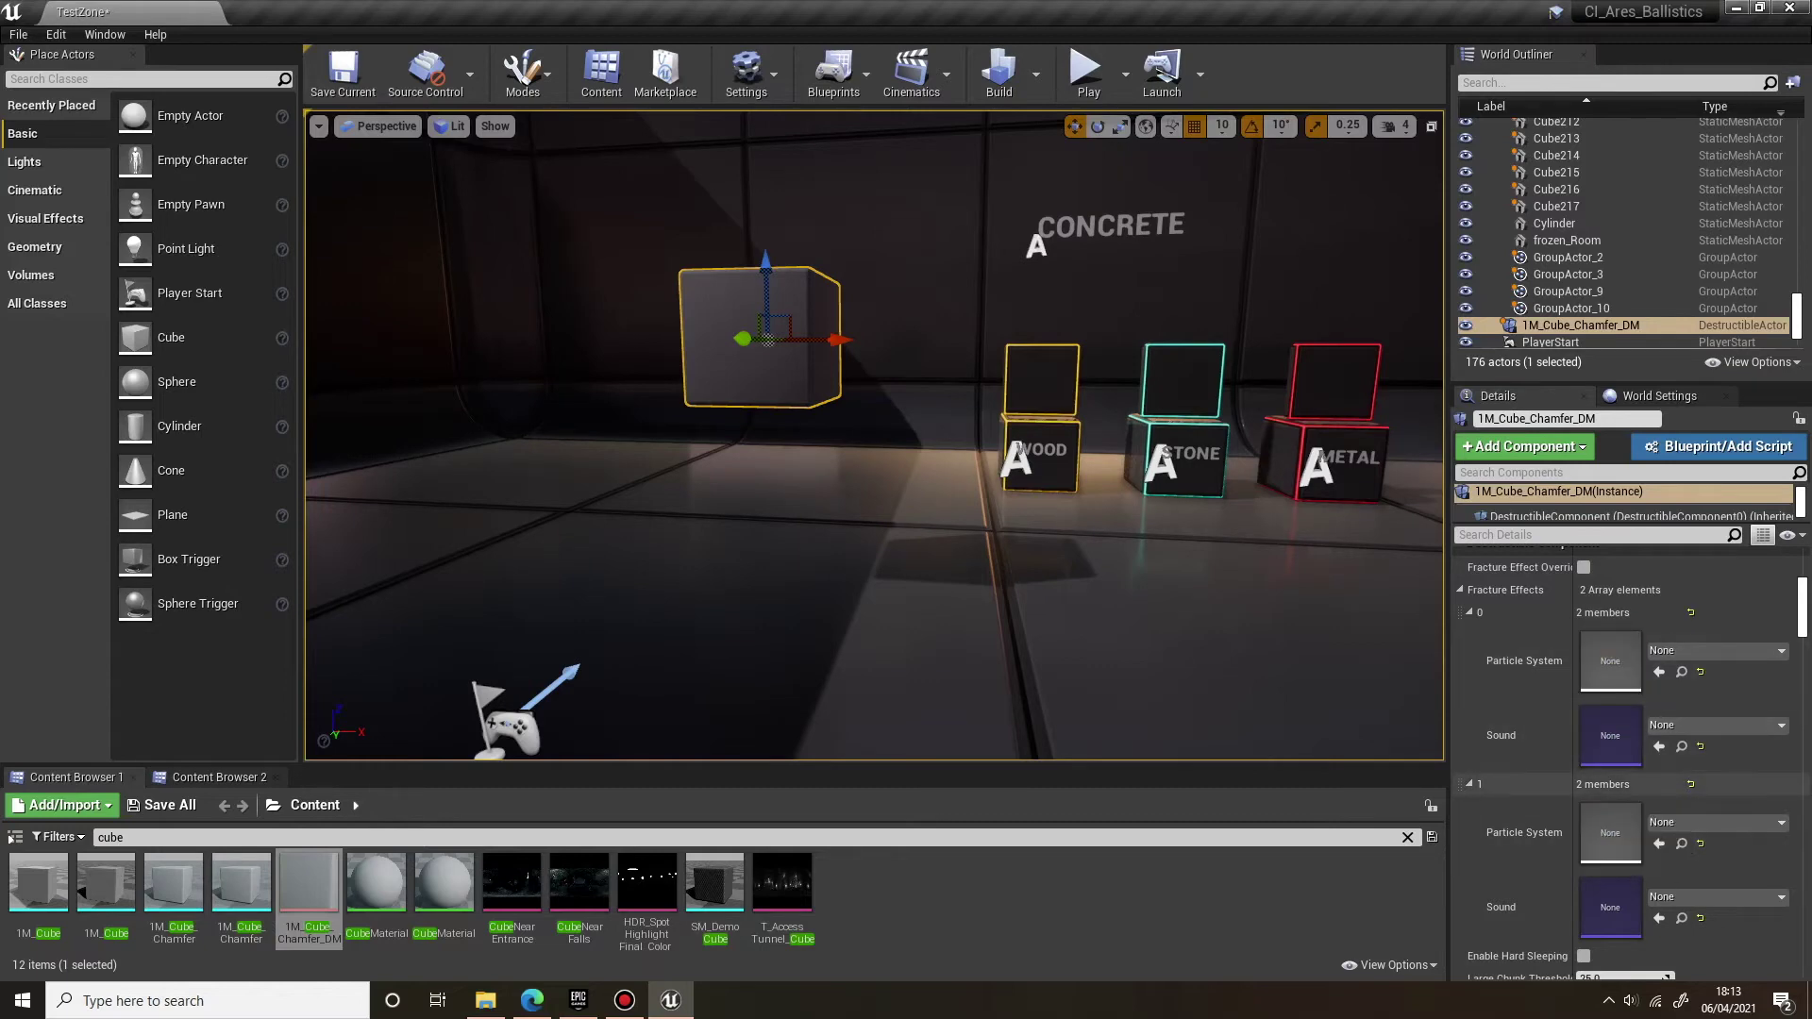
scroll(1642, 766, "down", 5)
scroll(1642, 766, "down", 5)
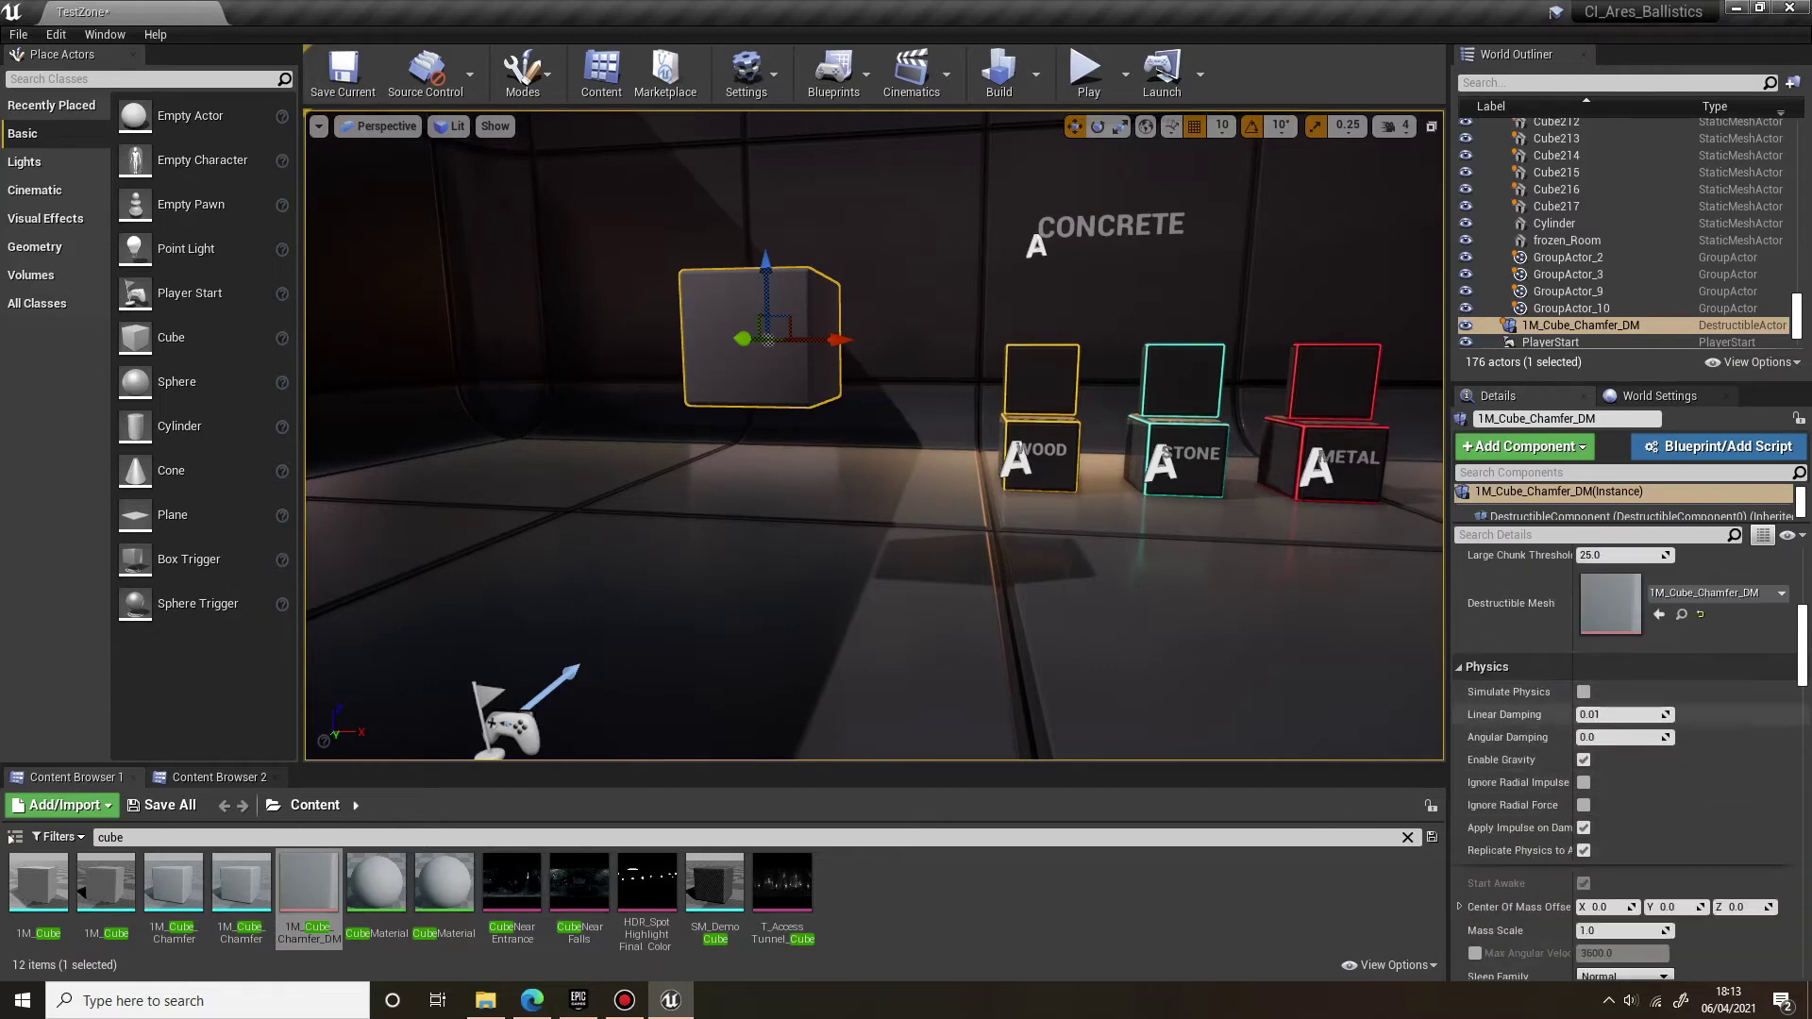
scroll(1642, 804, "down", 1)
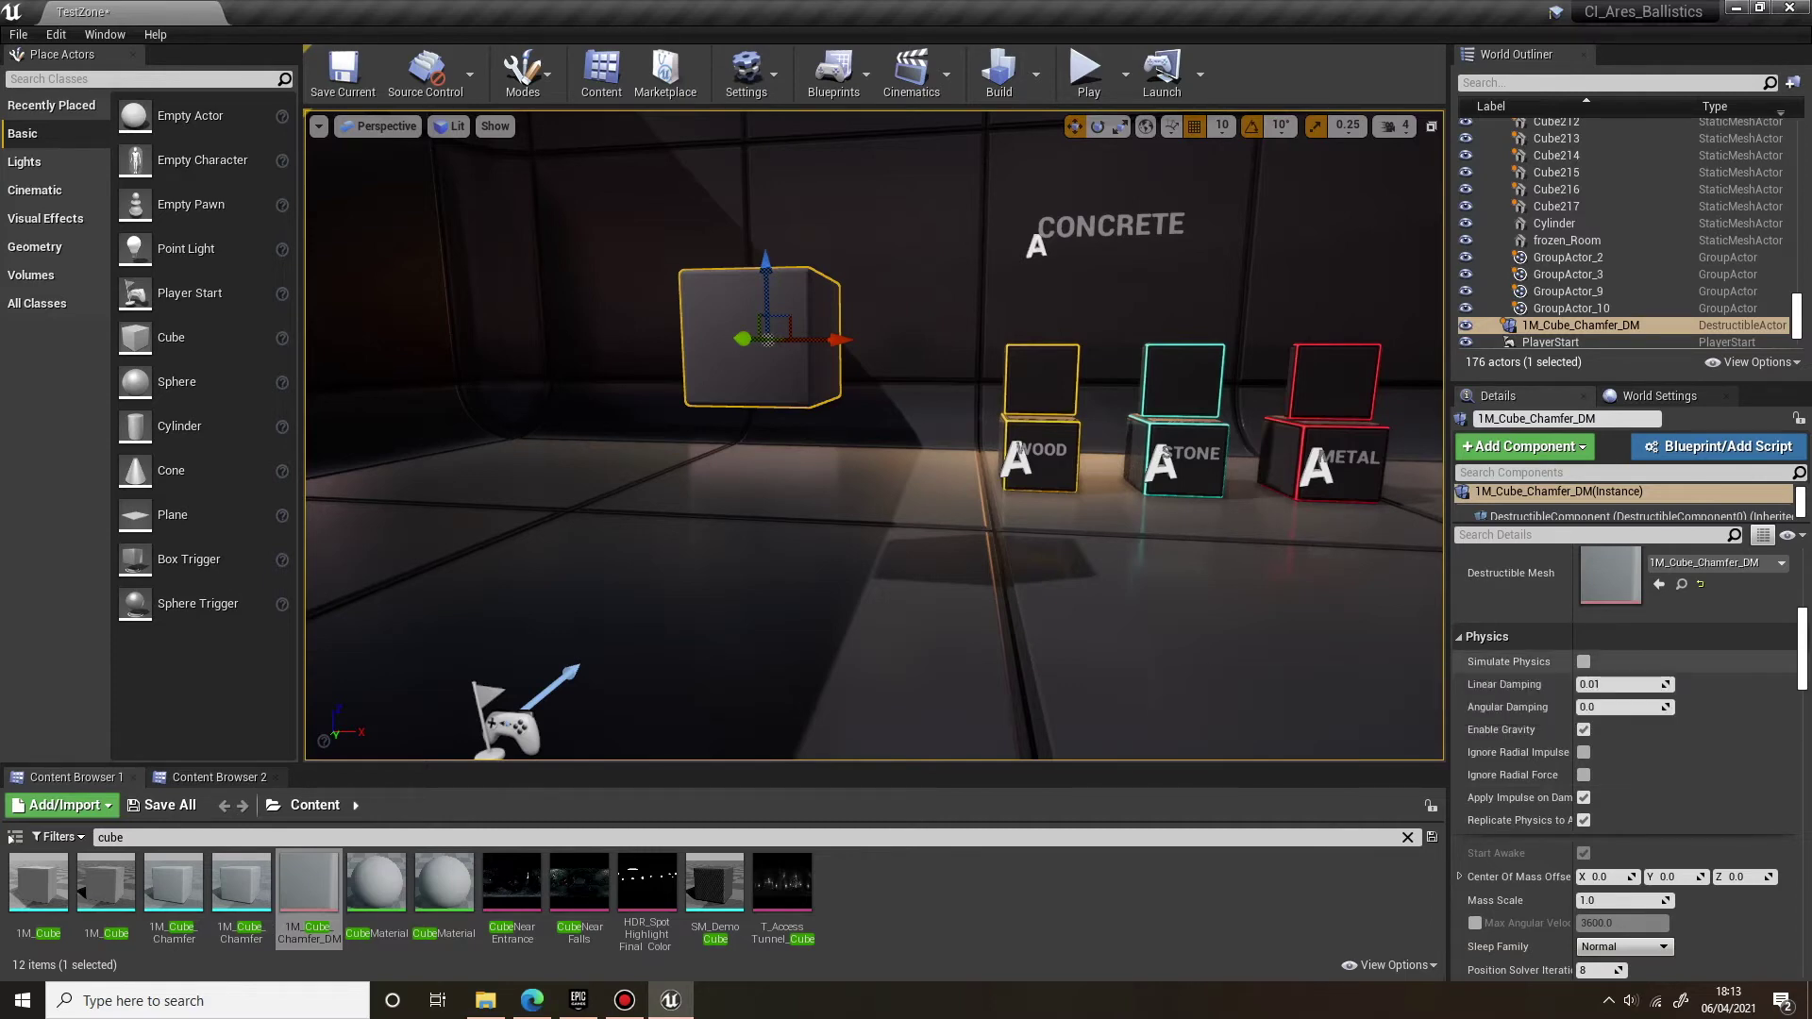
scroll(1614, 684, "down", 3)
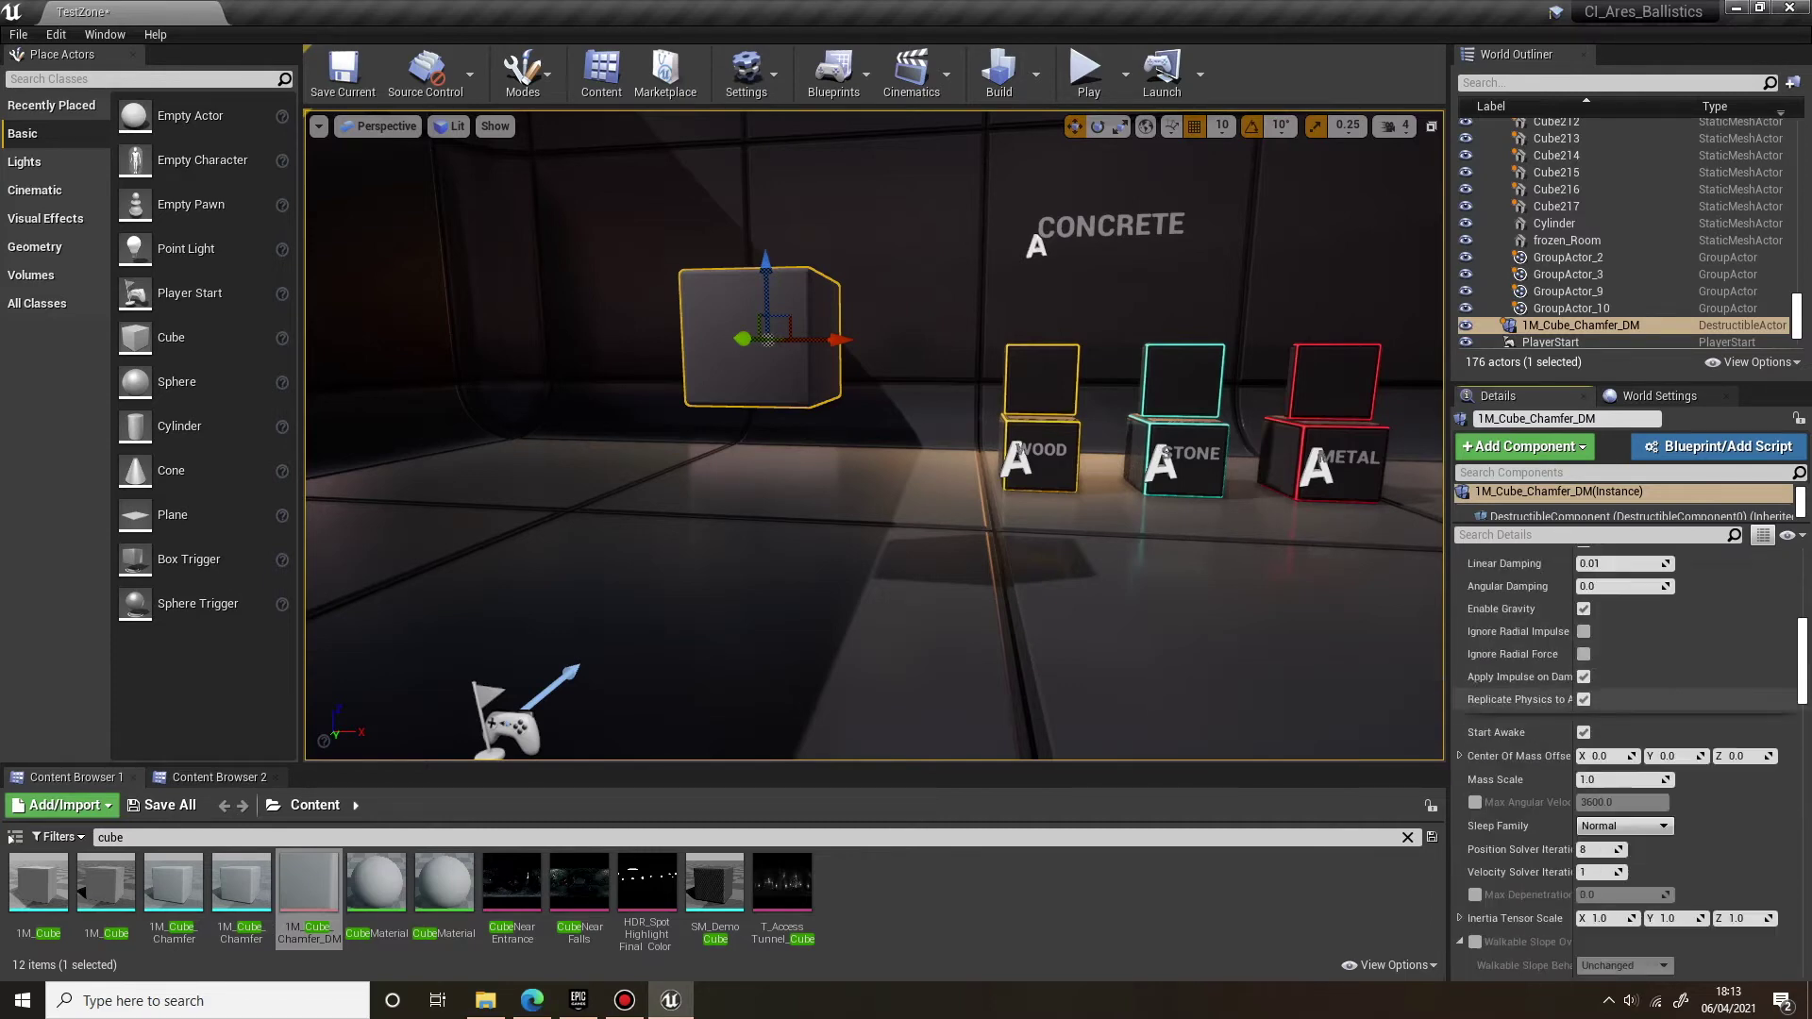
- Review the destructible cube's collision and advanced physics options, including Start Awake
scroll(1623, 684, "down", 2)
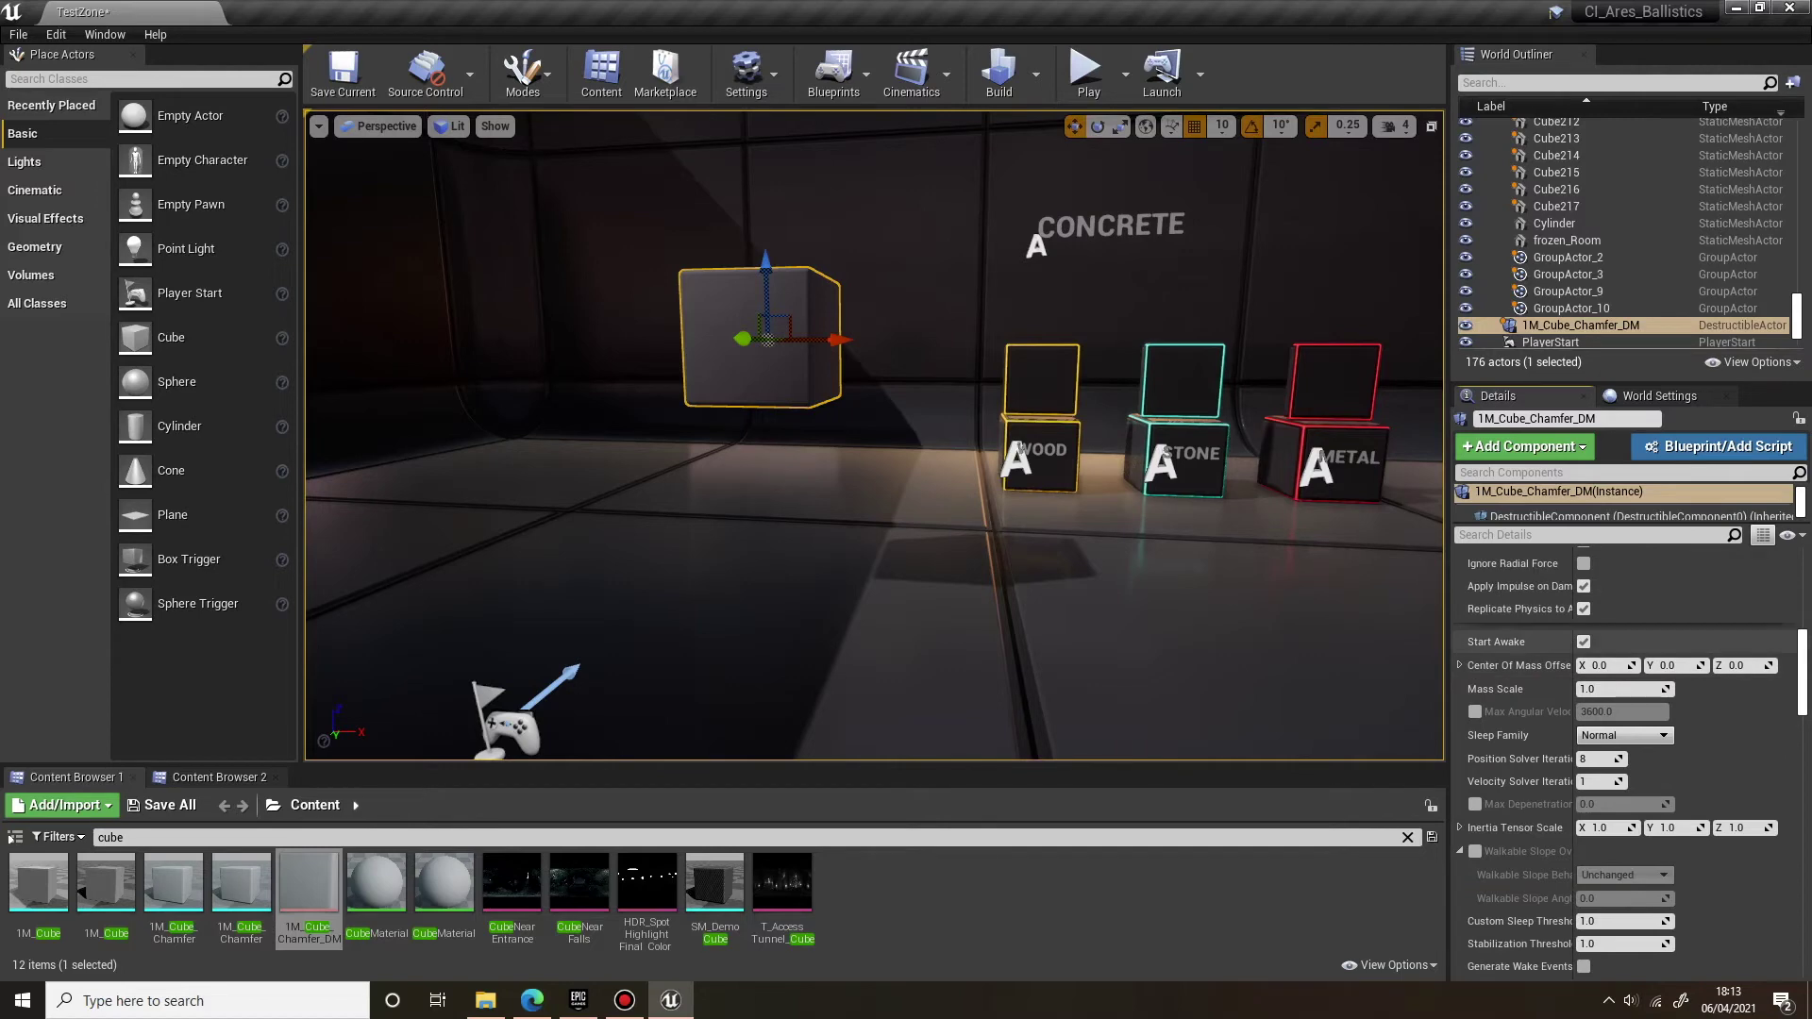
scroll(1623, 755, "down", 10)
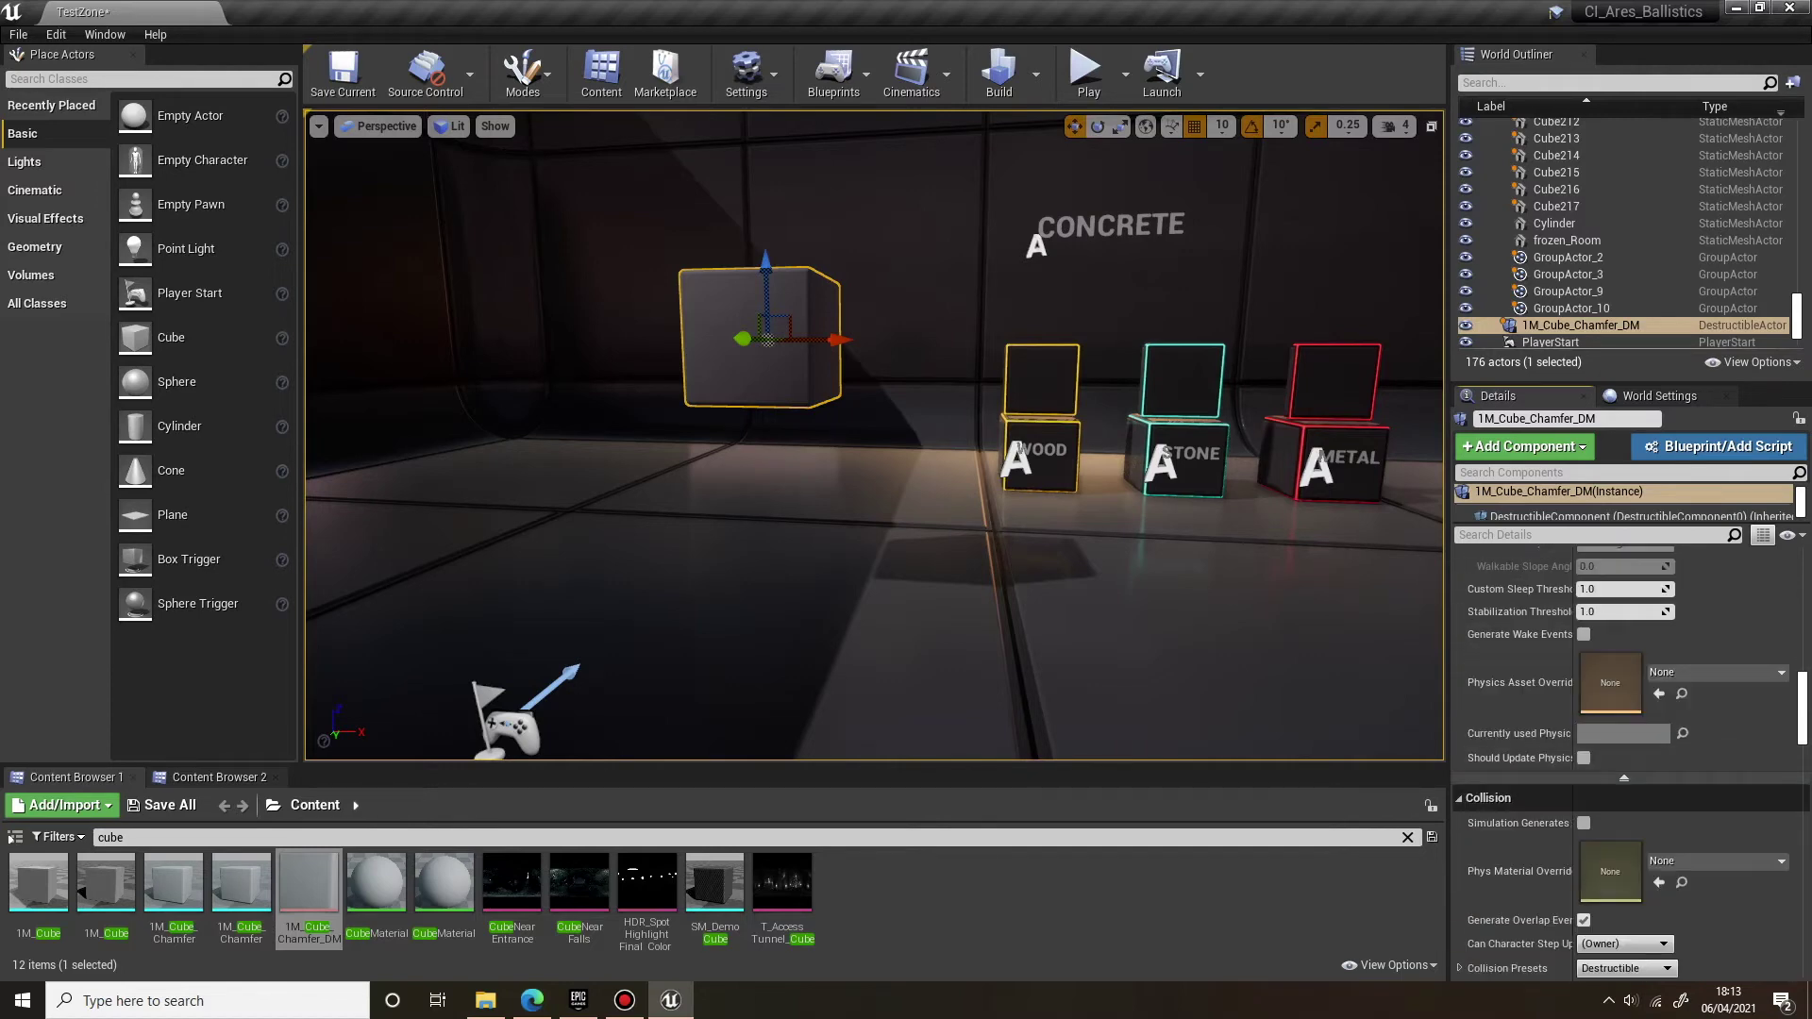
scroll(1623, 755, "up", 13)
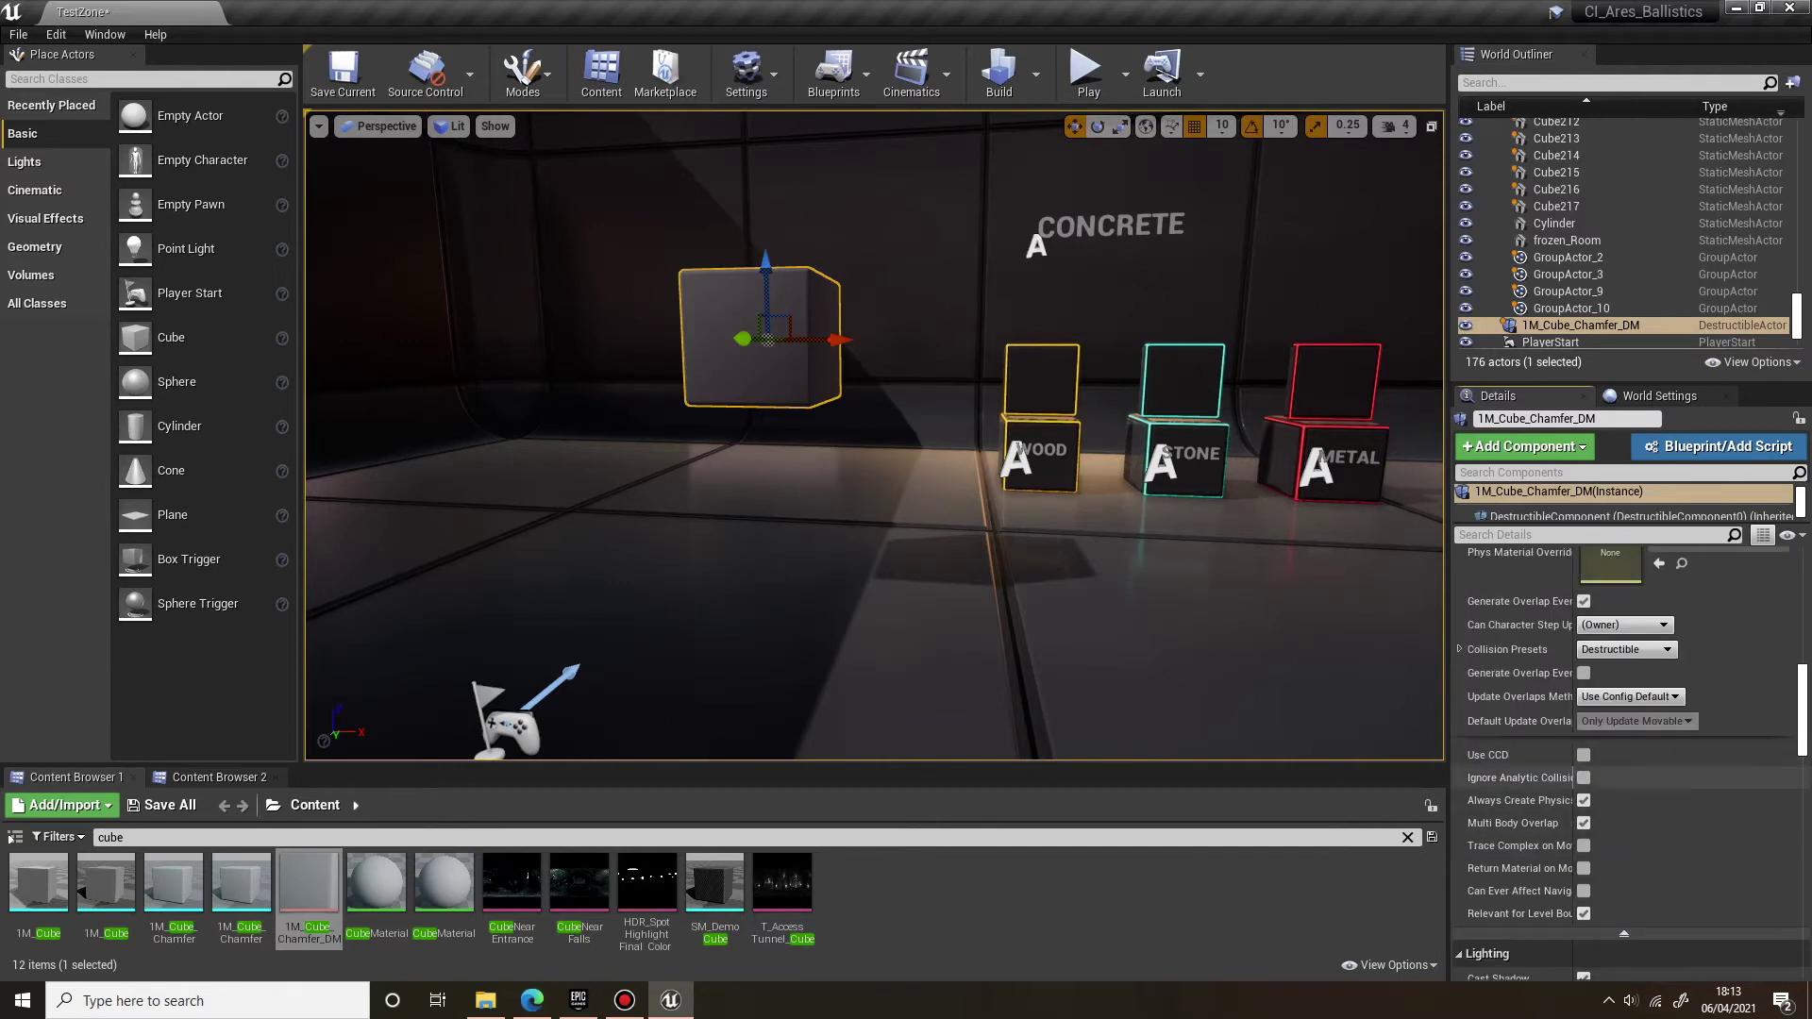
scroll(1623, 731, "up", 2)
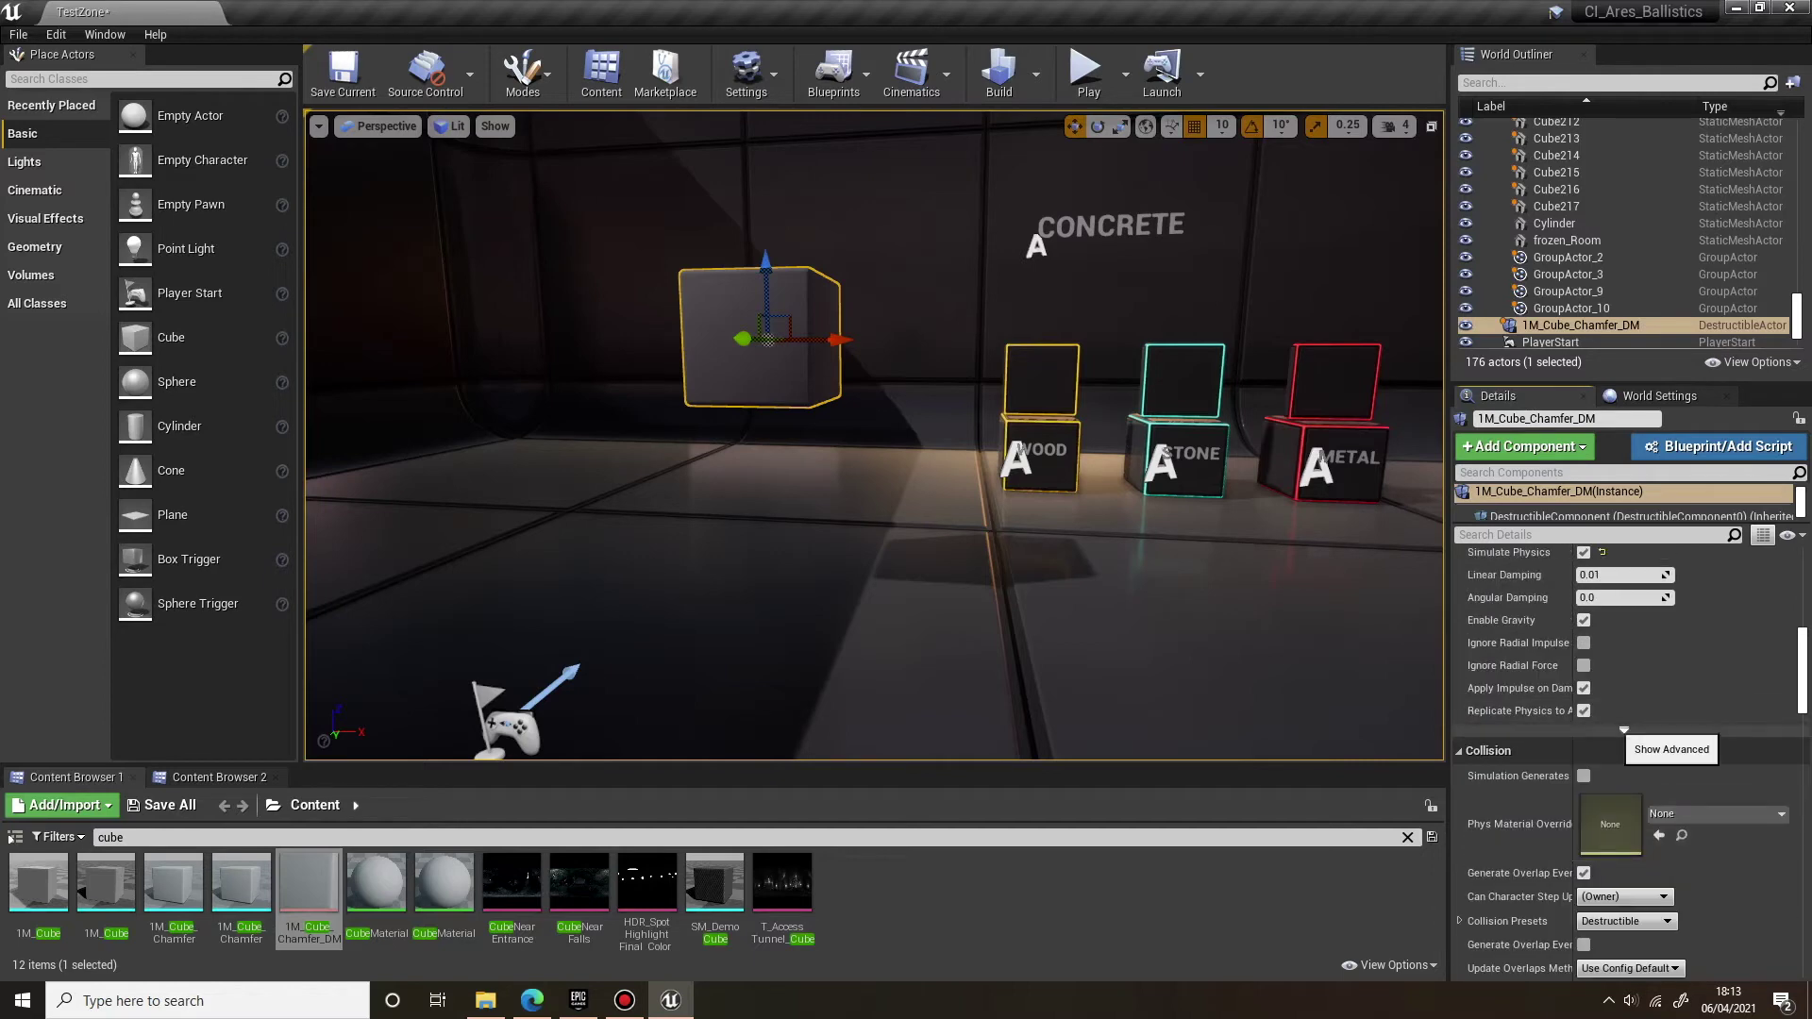
scroll(1623, 731, "up", 1)
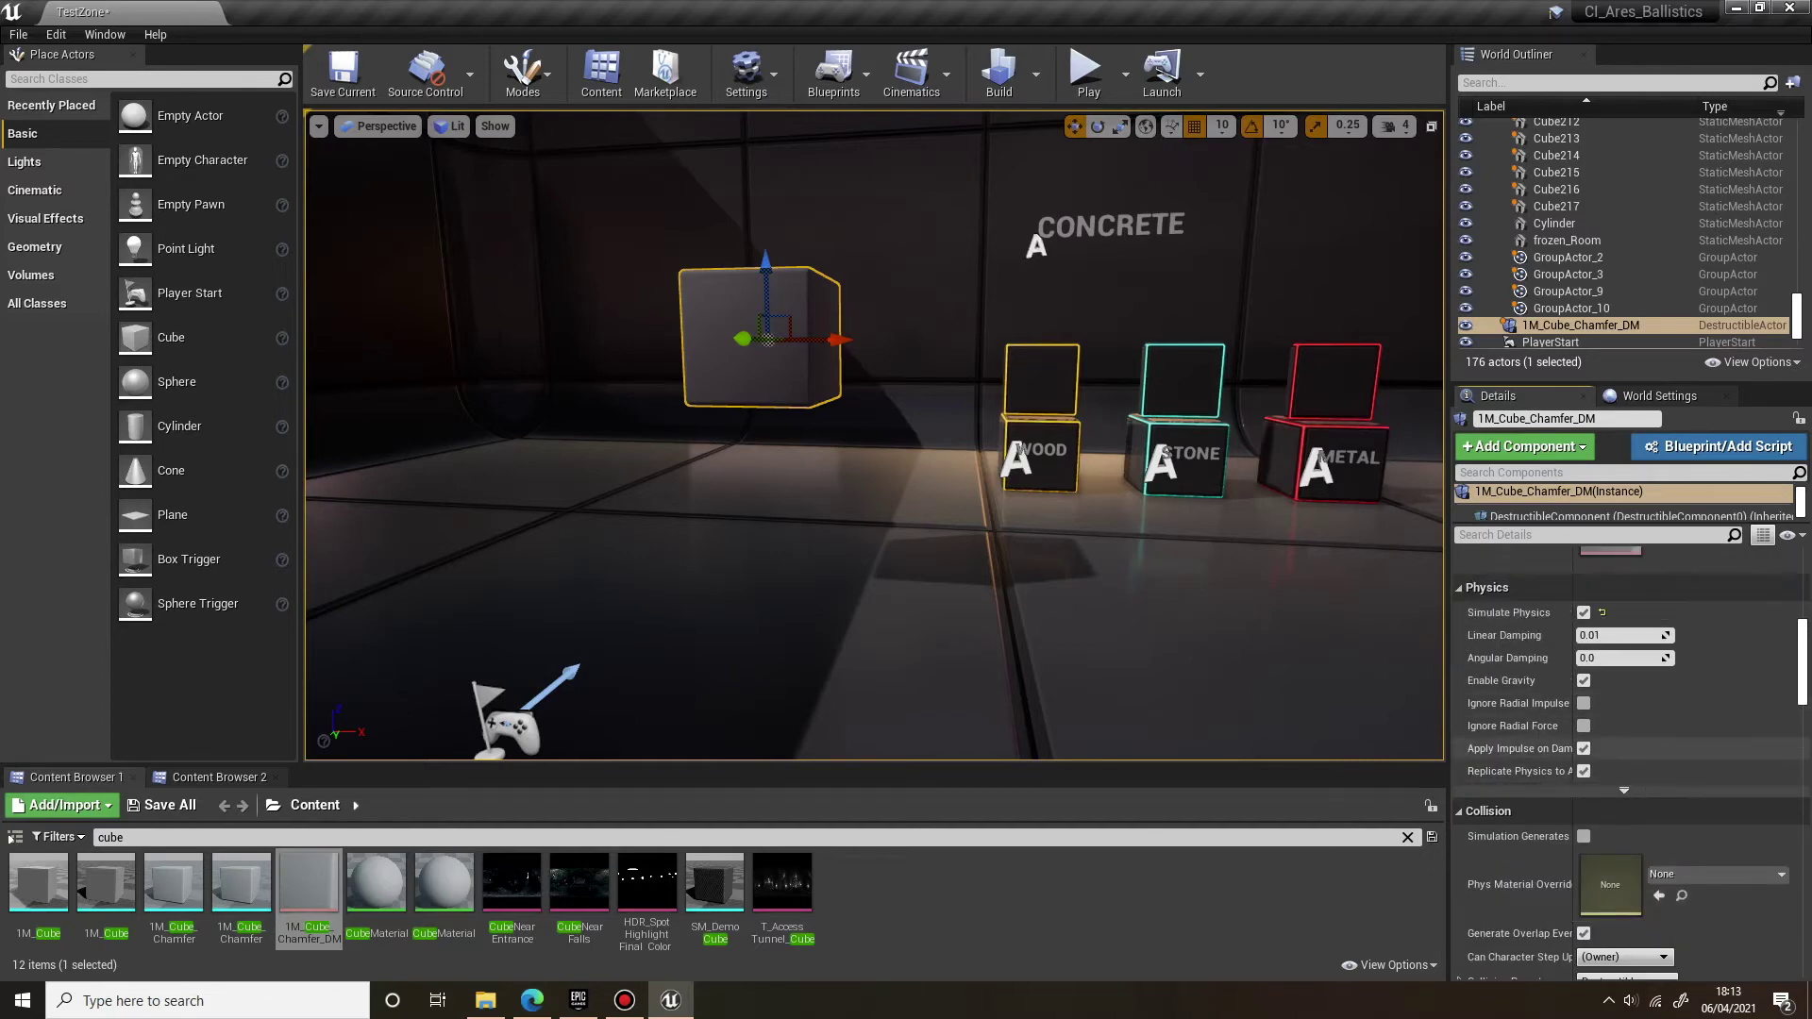
left_click(1623, 790)
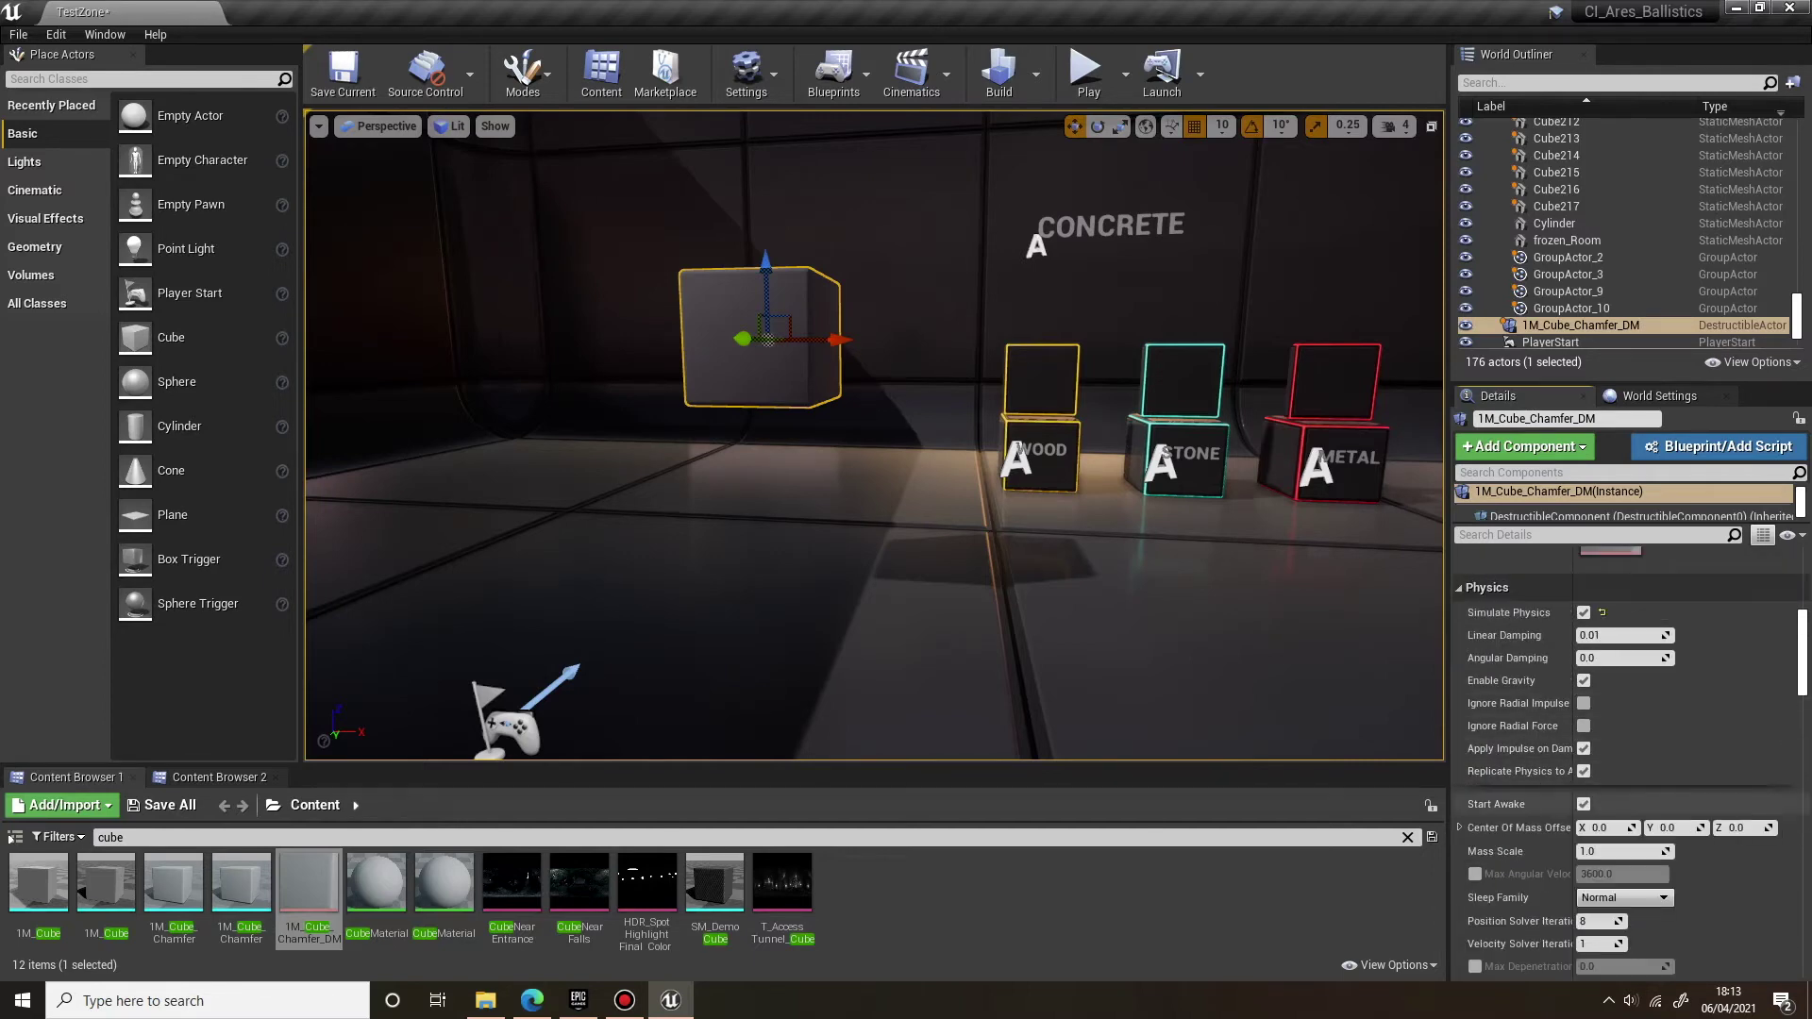
scroll(1623, 774, "down", 1)
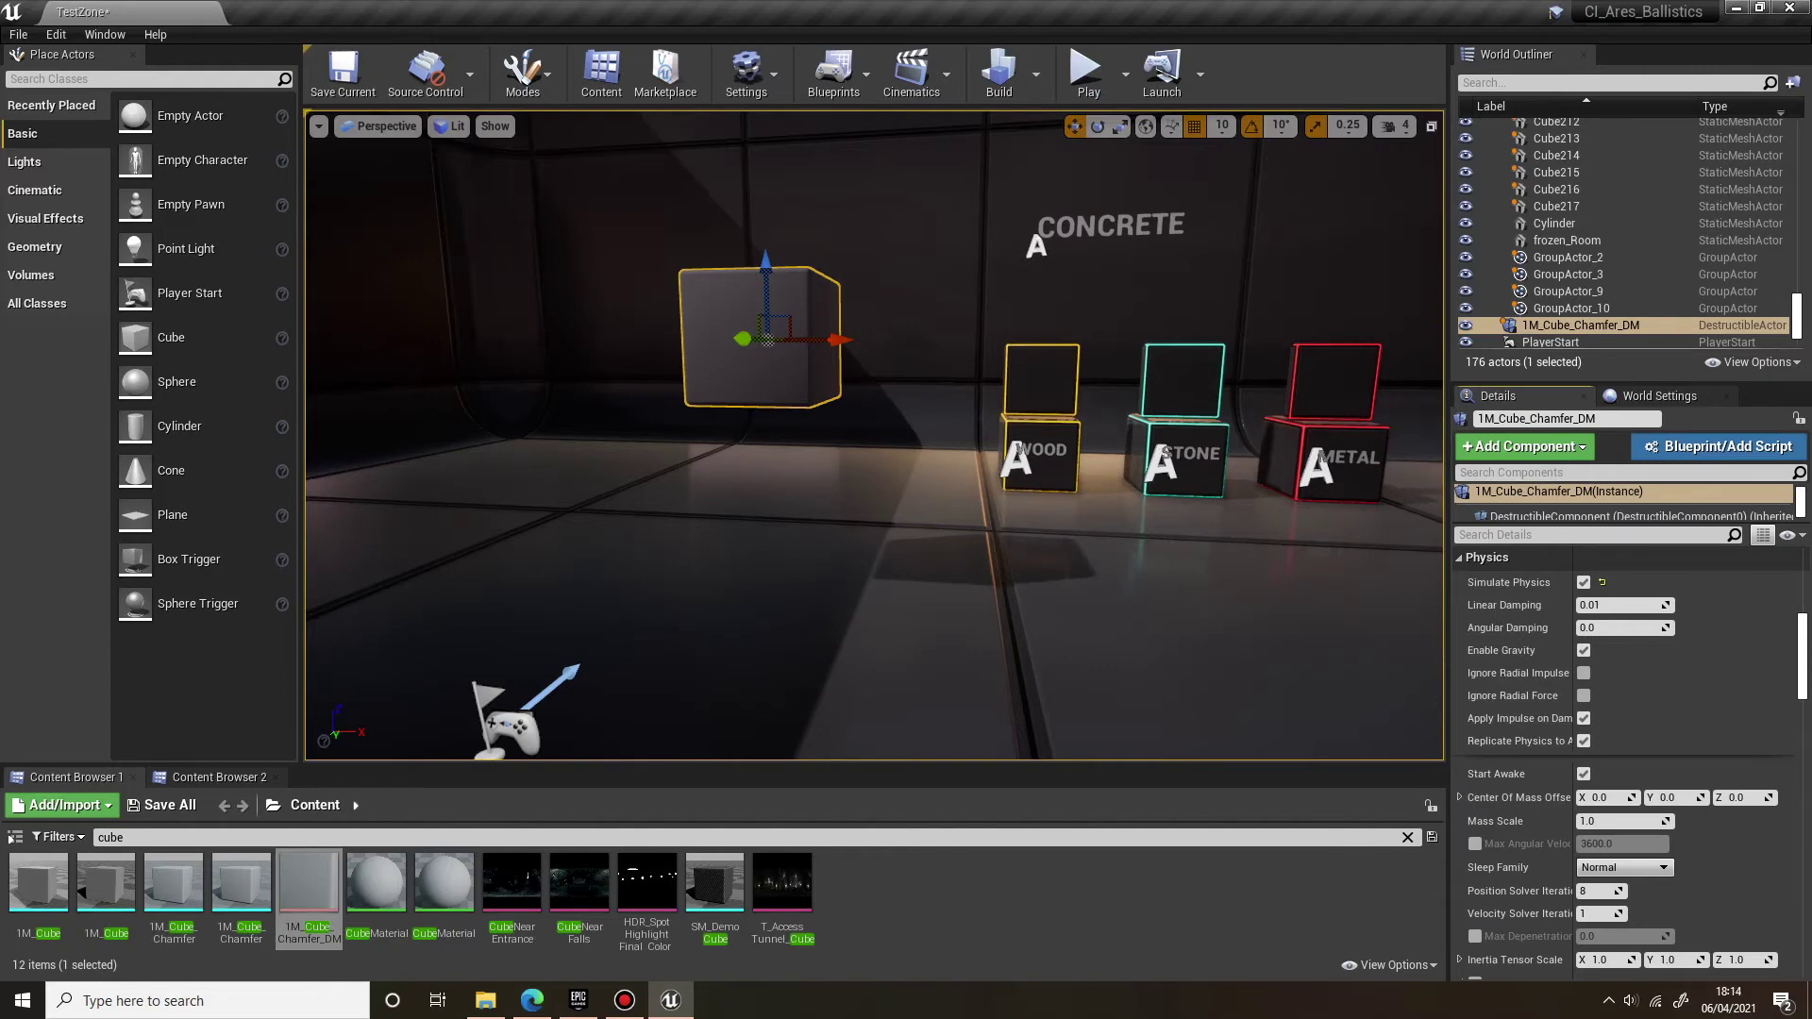
- Raise the destructible cube high above the floor and play the level briefly to test how it falls and breaks
left_click_drag(765, 300, 763, 158)
right_click_drag(763, 189, 709, 189)
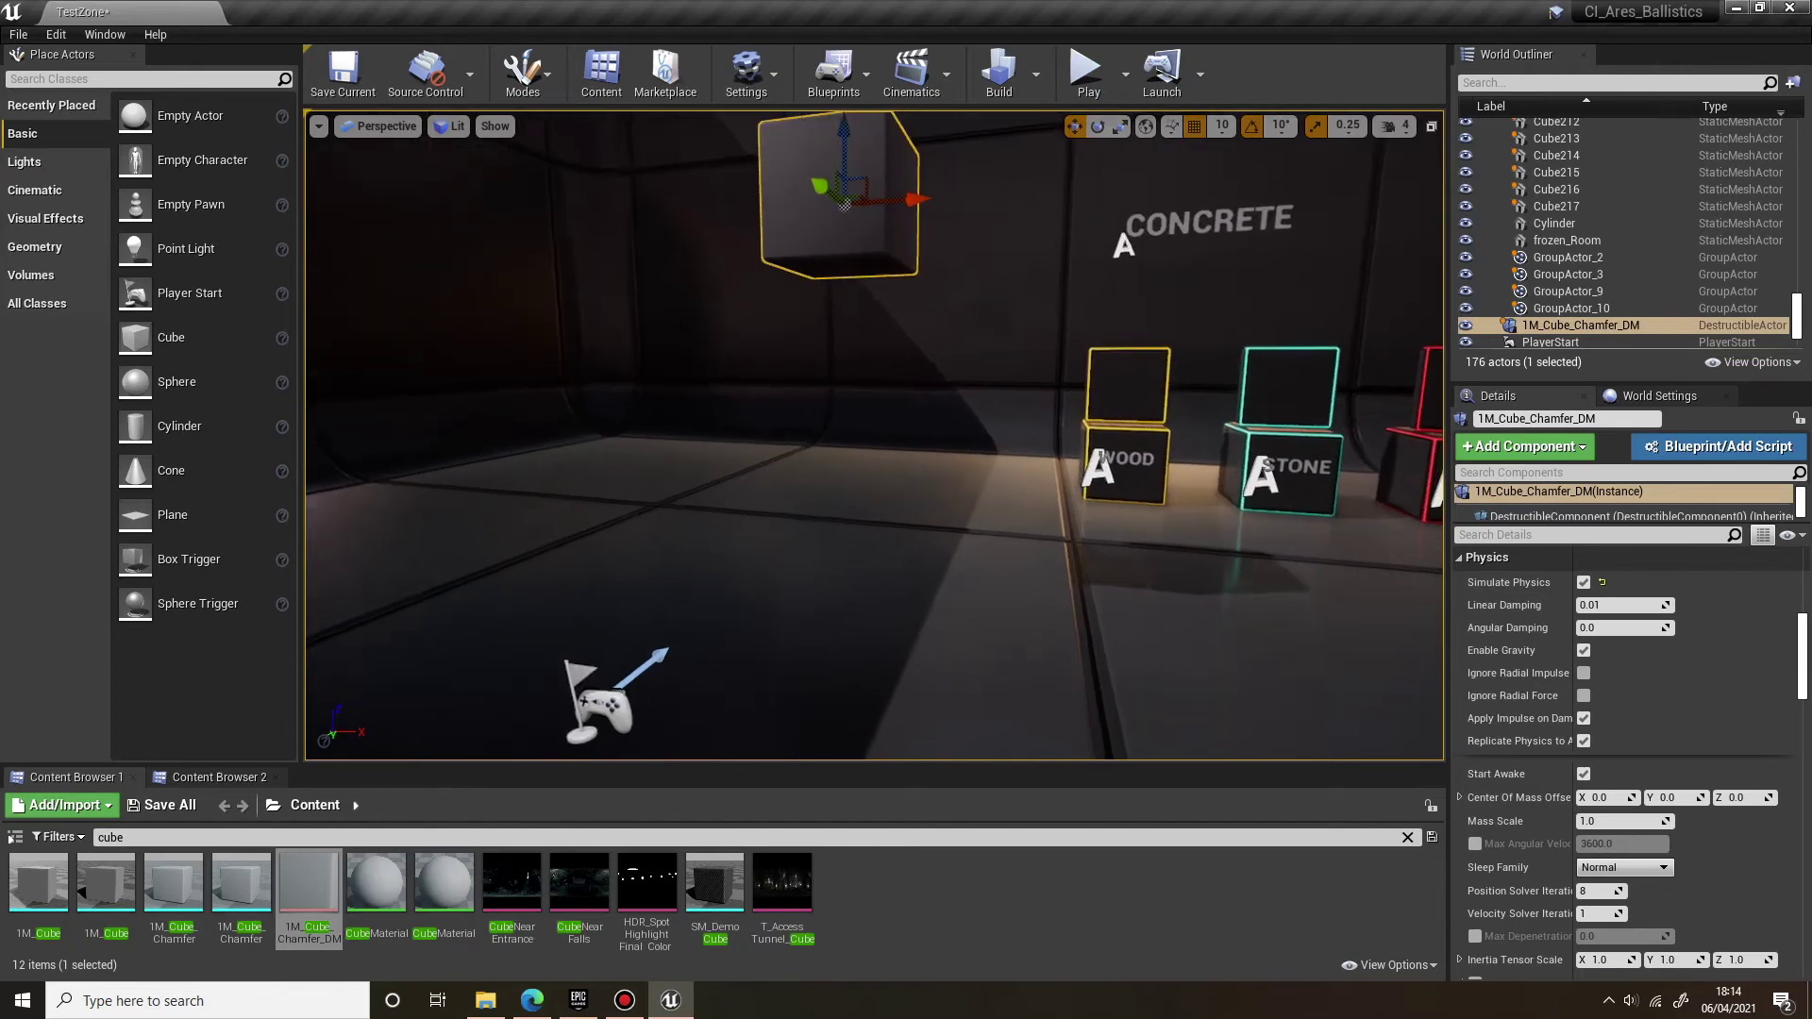
left_click_drag(845, 155, 845, 126)
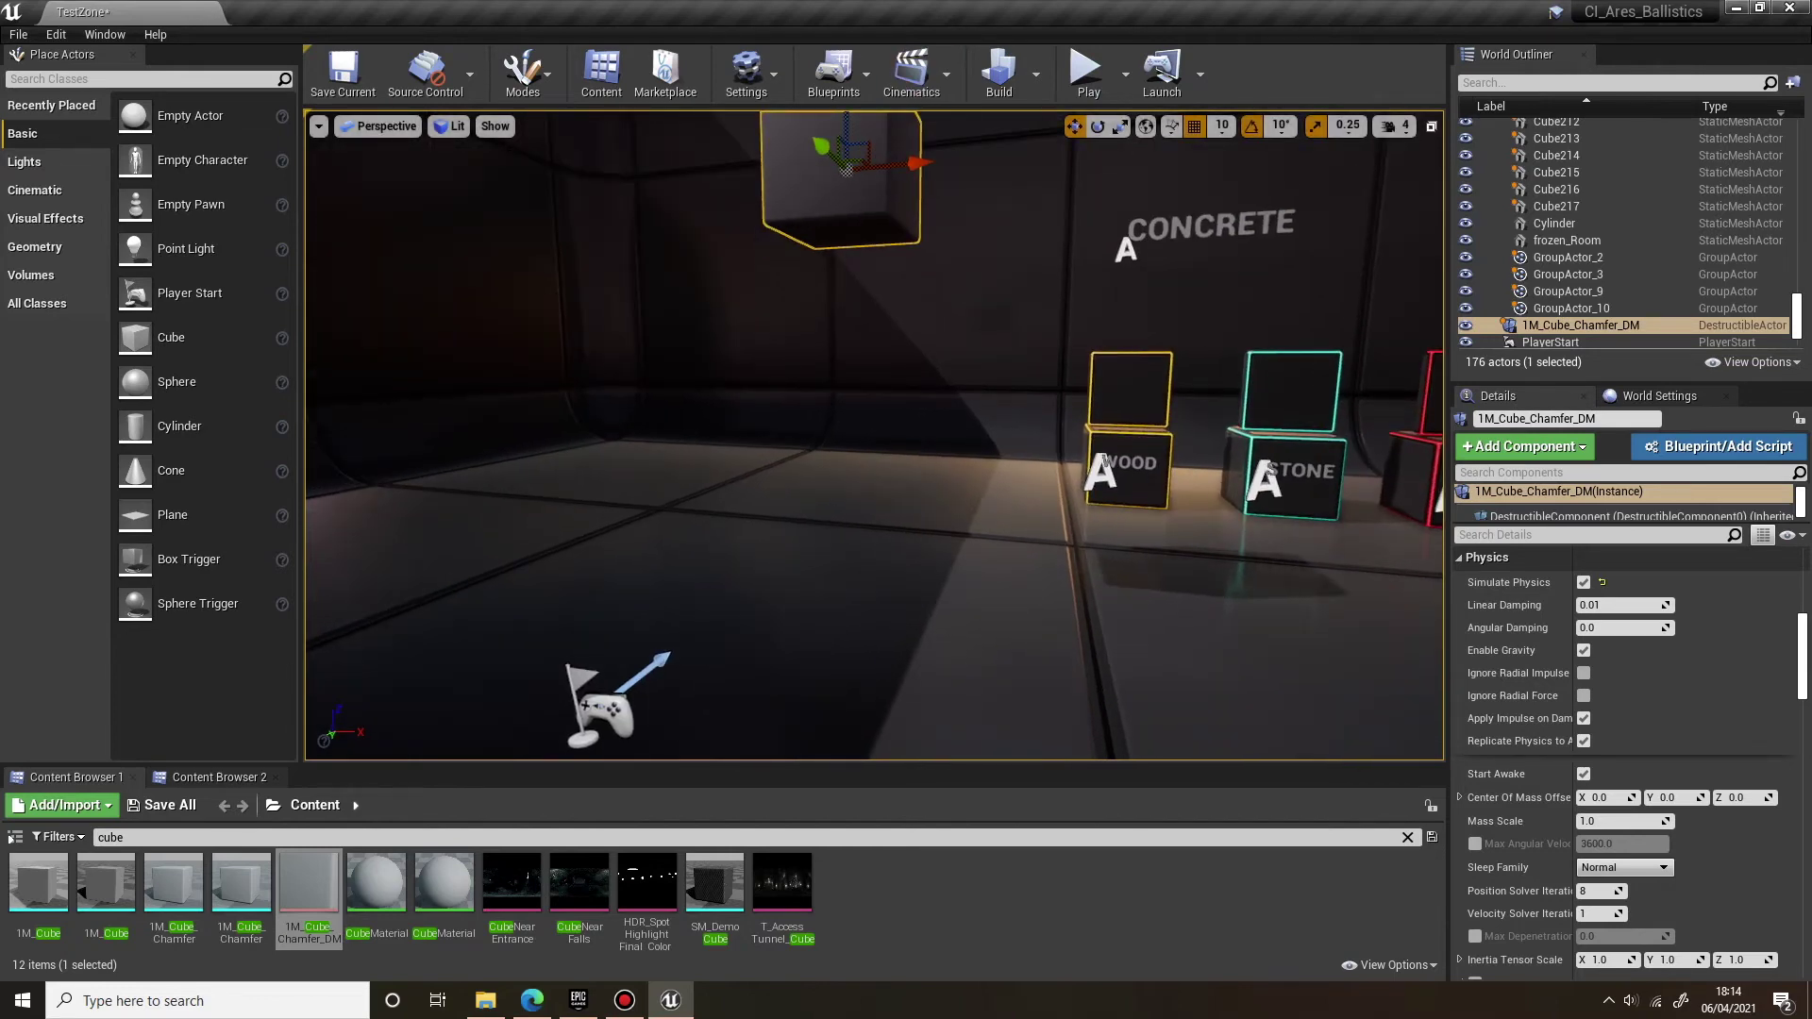
left_click(1085, 71)
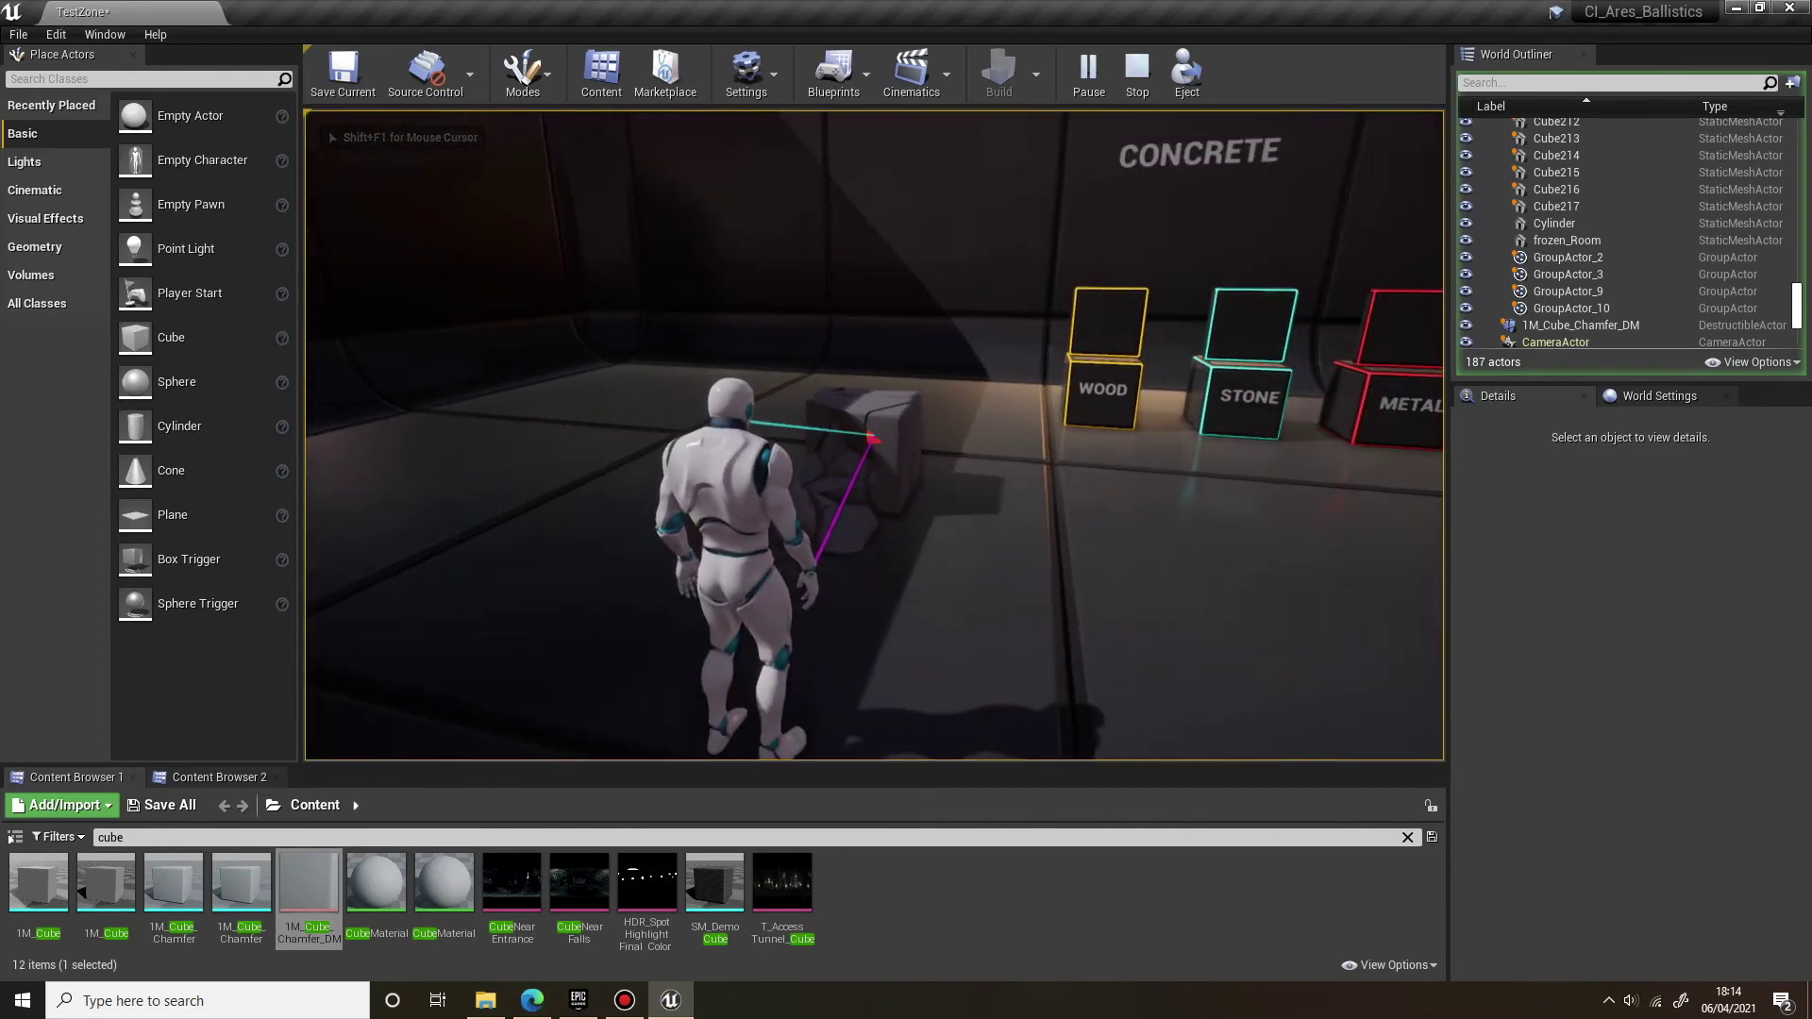
key("Escape")
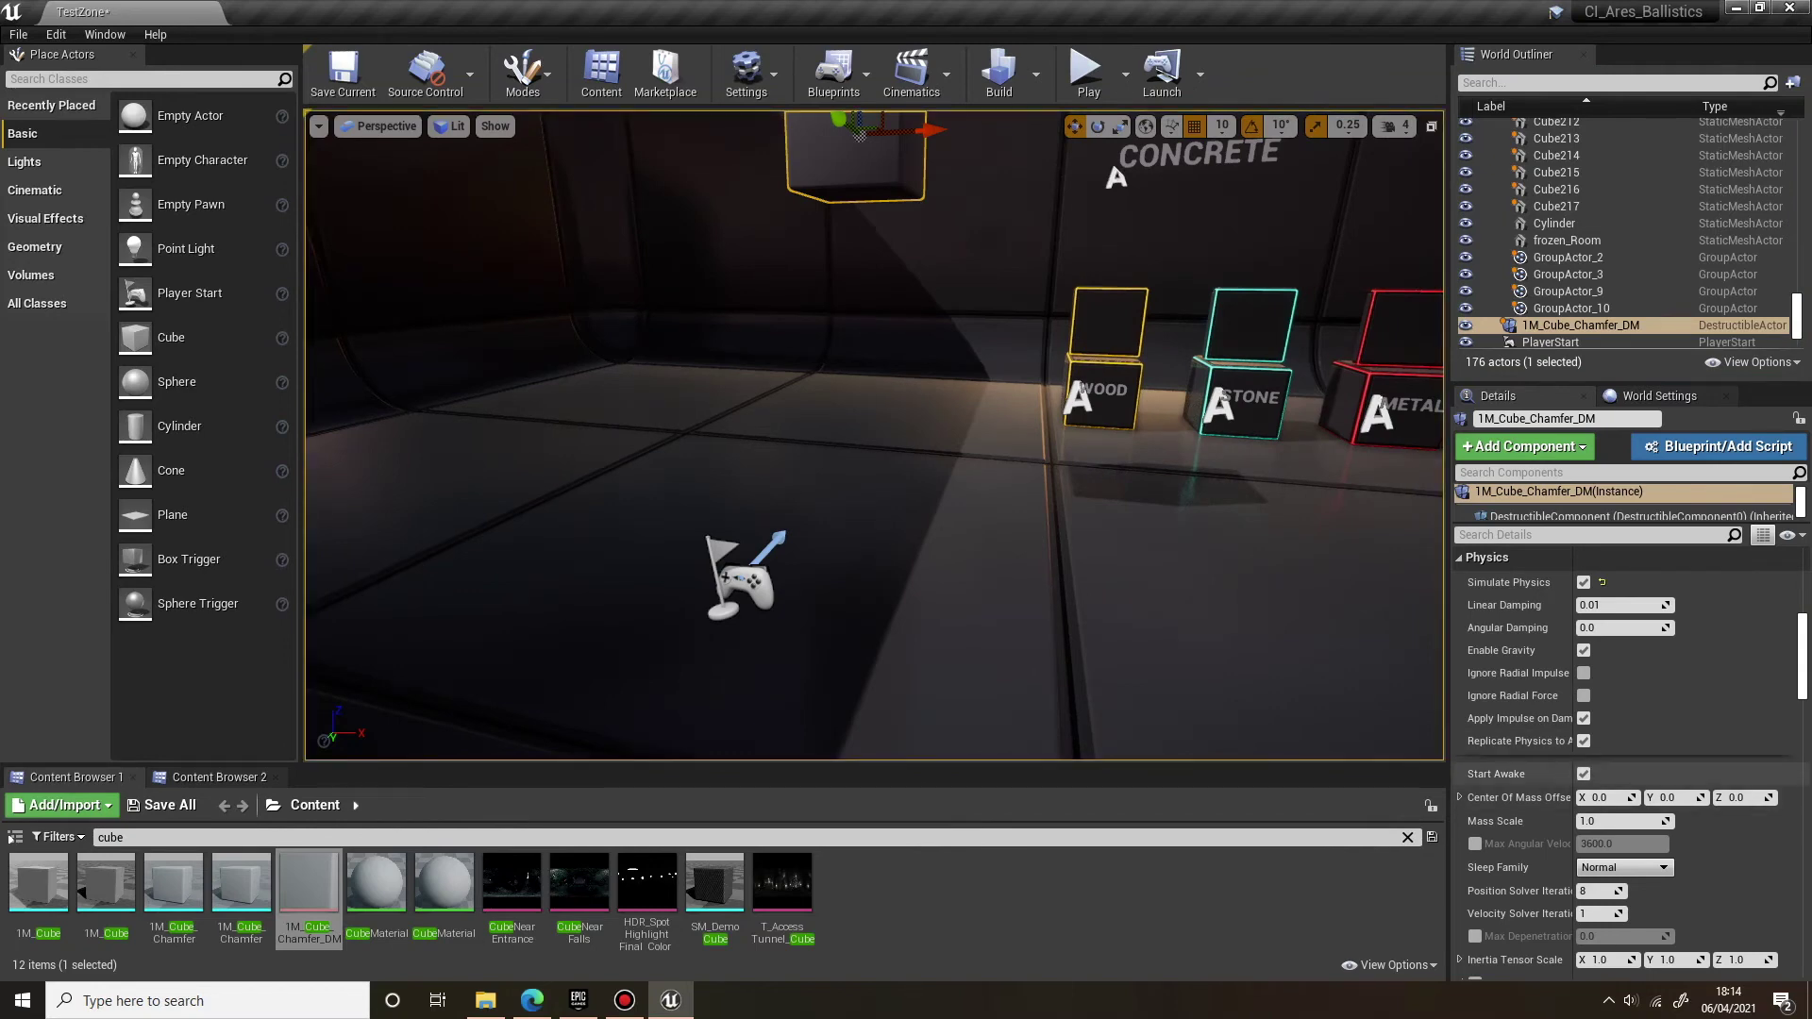
- Turn off Start Awake on the raised destructible cube, and play the level to shoot it in mid-air
right_click_drag(1160, 453, 1161, 401)
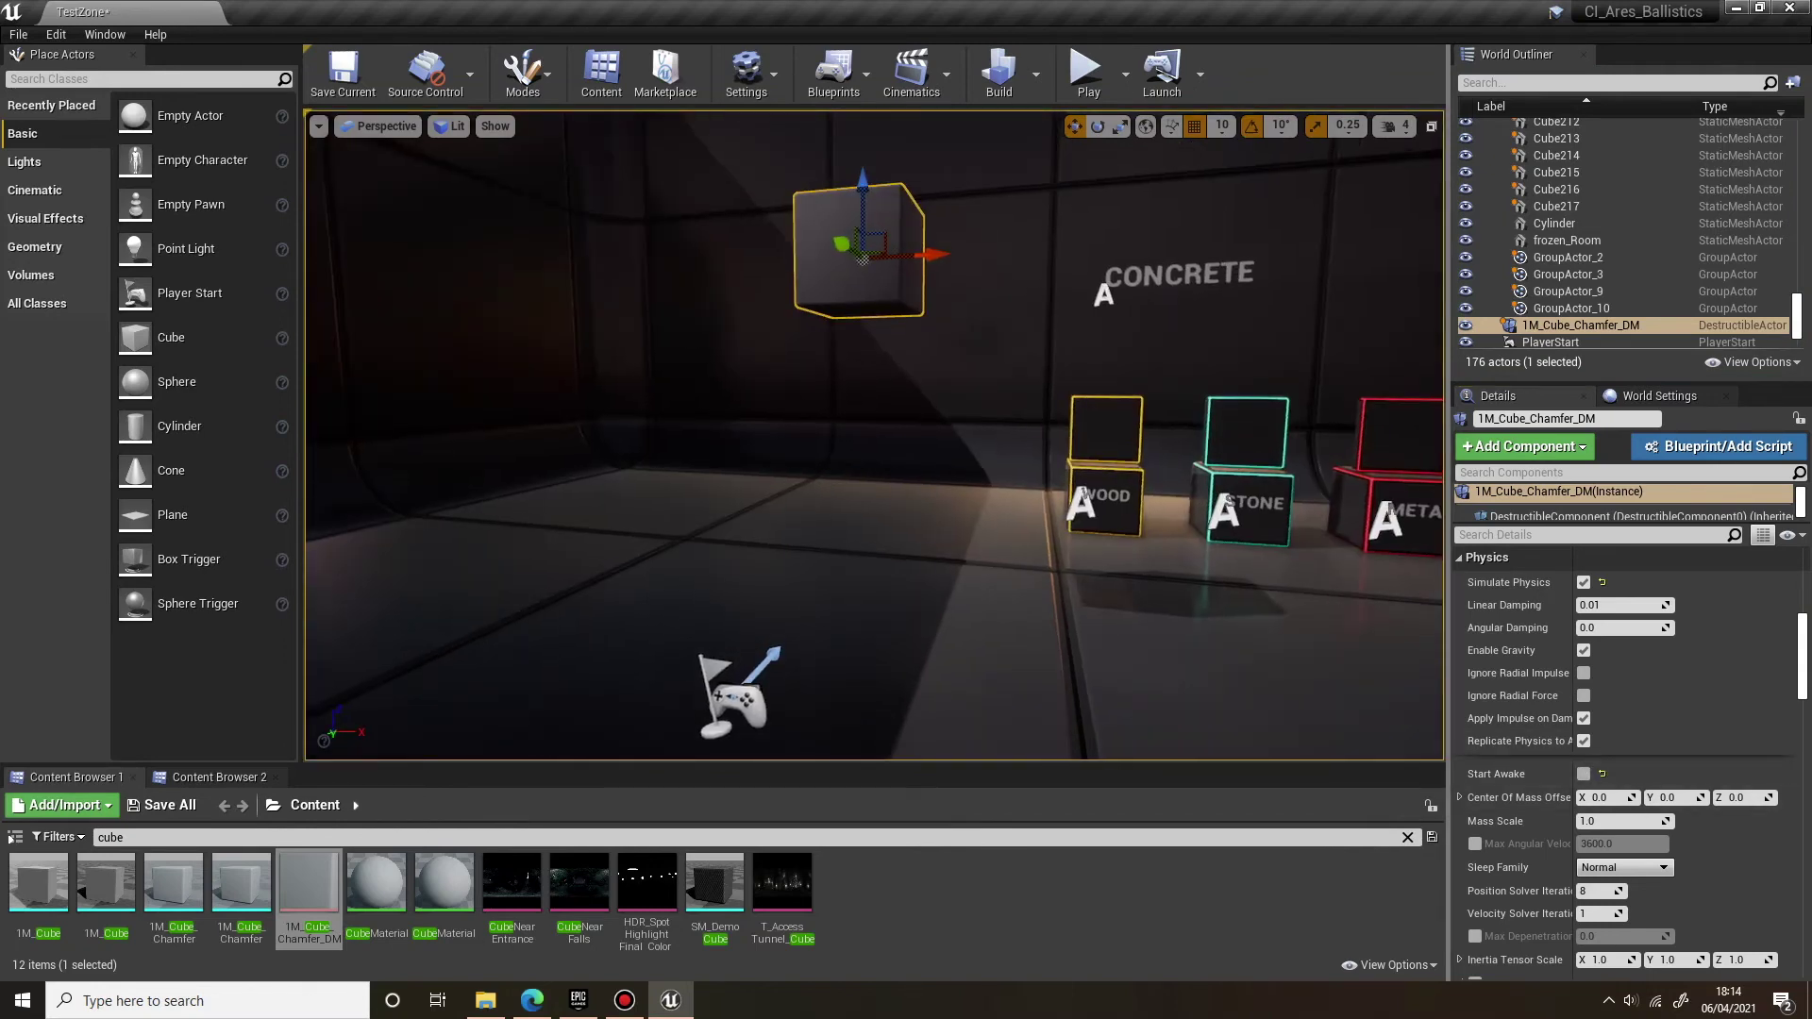
left_click(1087, 76)
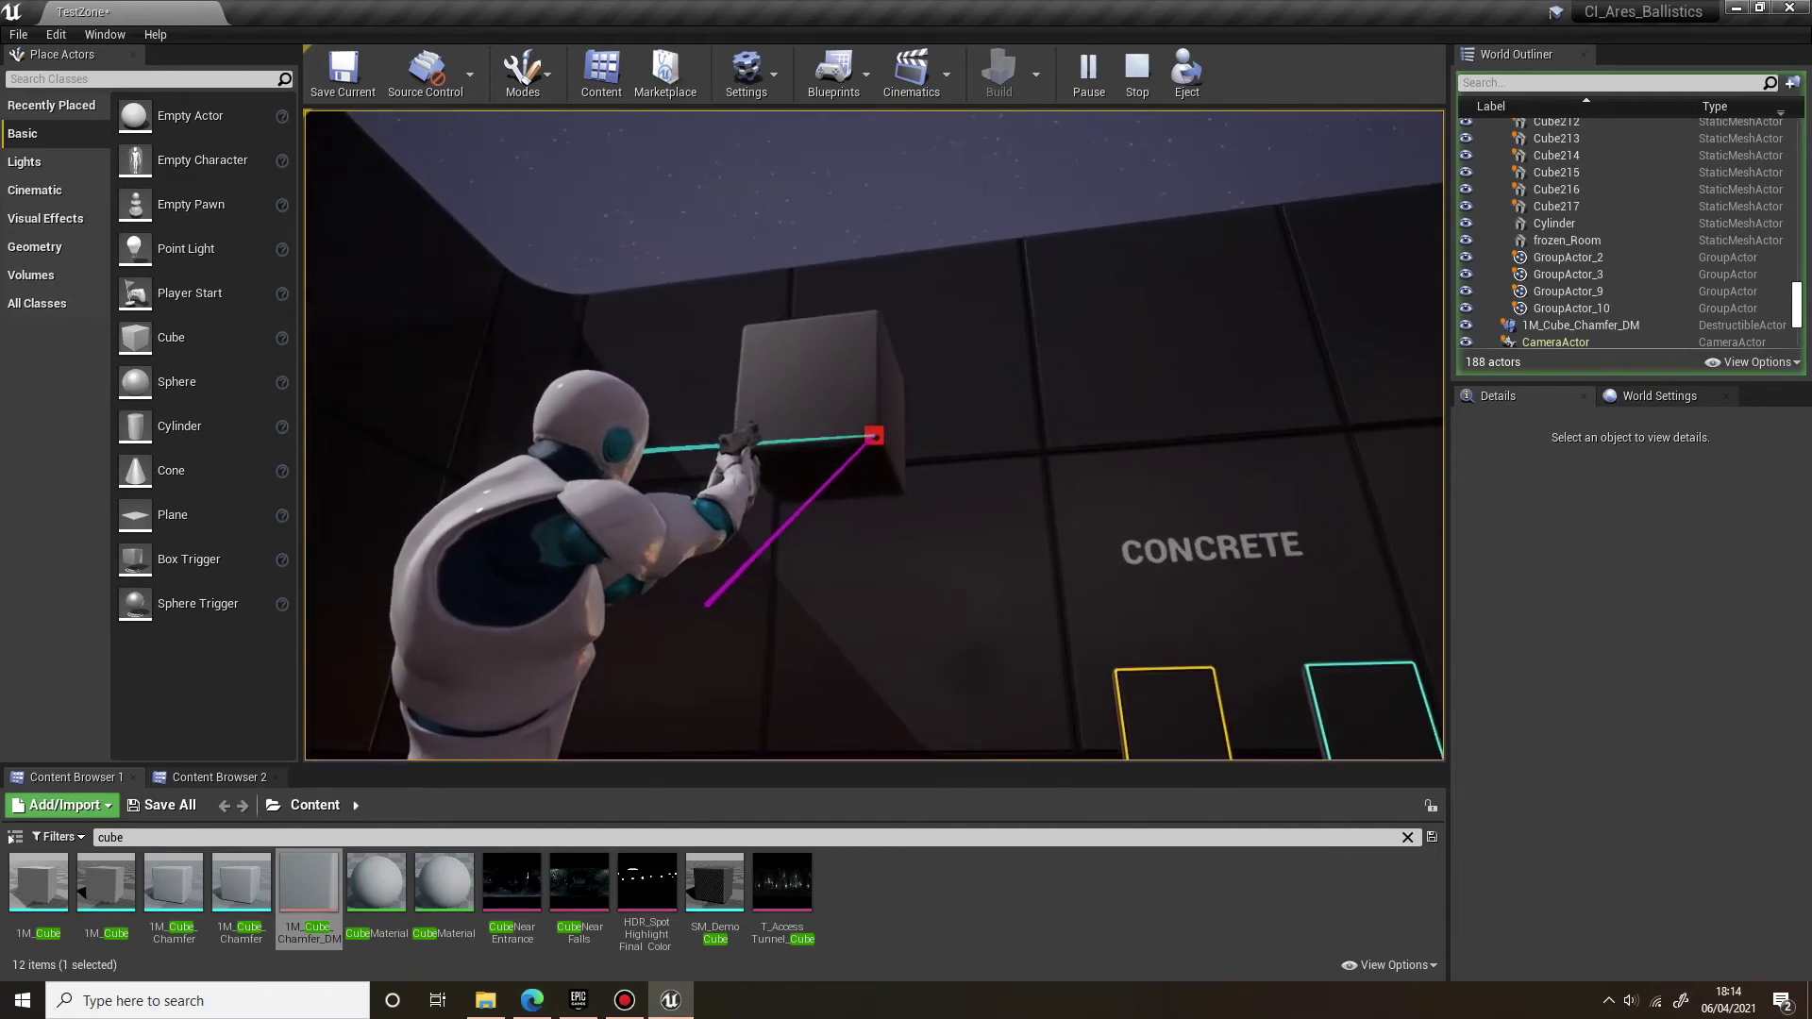
left_click(873, 435)
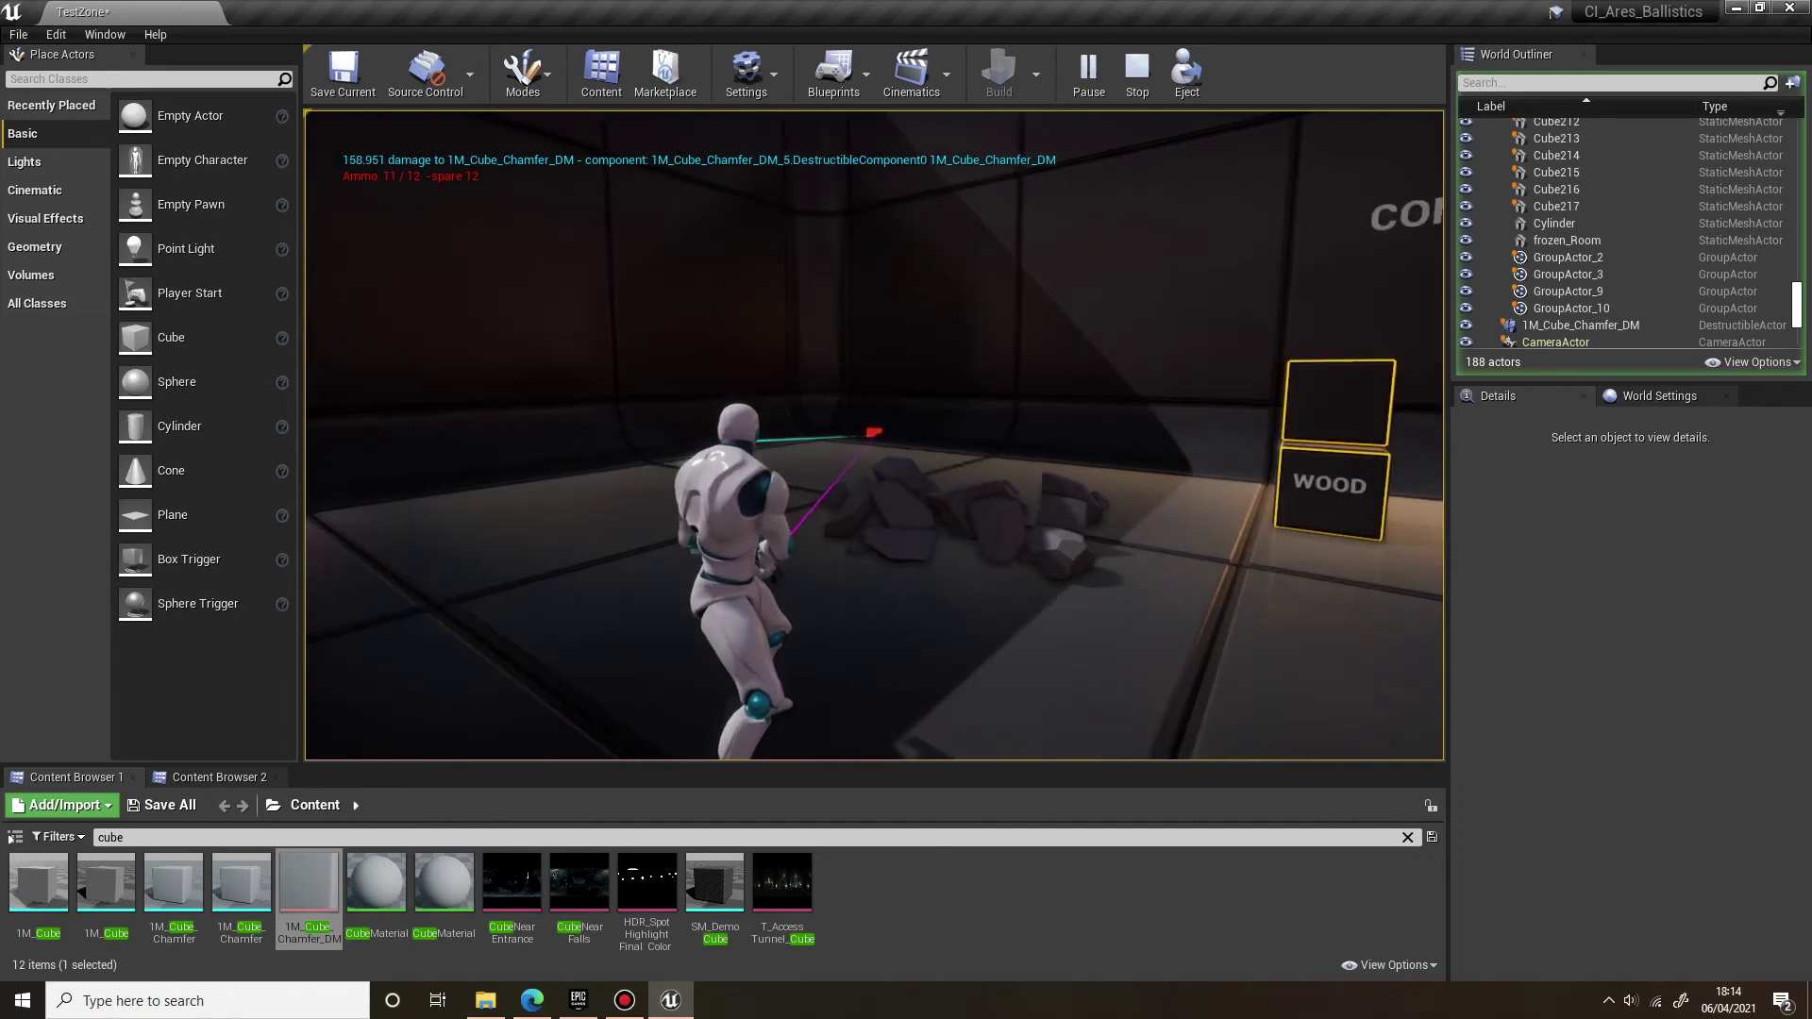
key("Escape")
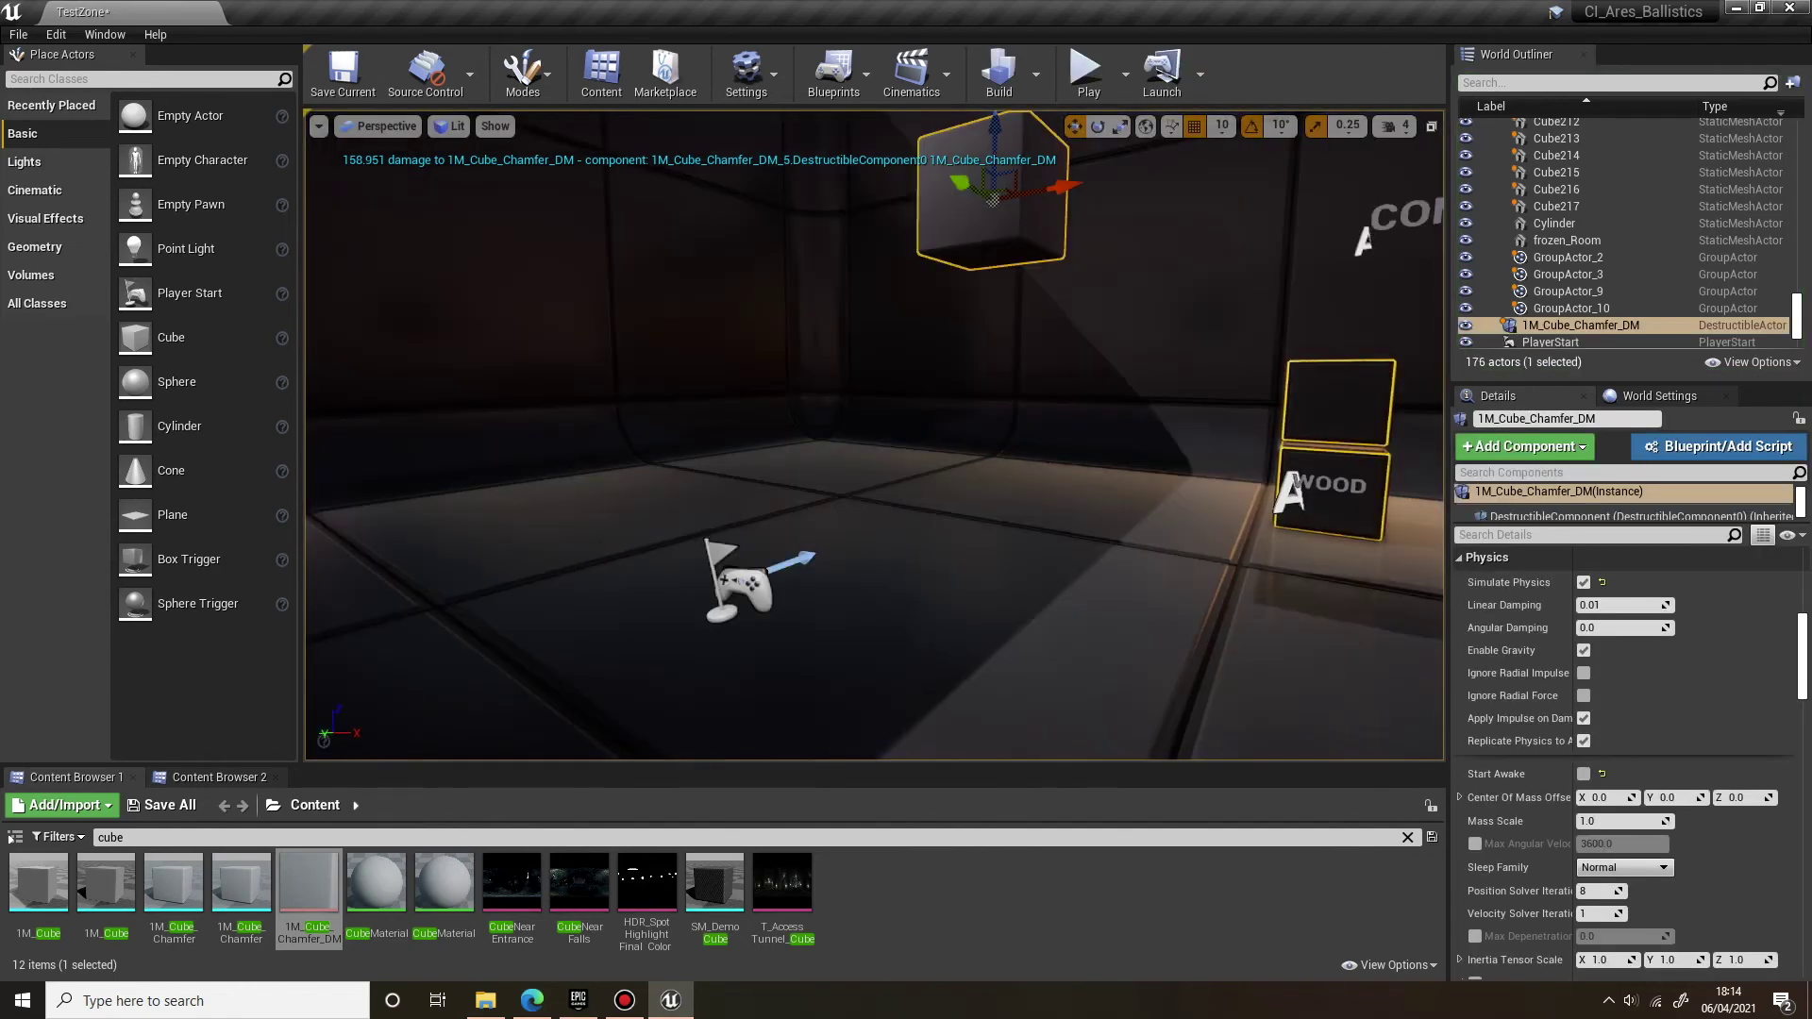
- Lower the destructible cube close to the floor, and save and close its mesh with Enable Impact Damage on
left_click_drag(993, 200, 974, 394)
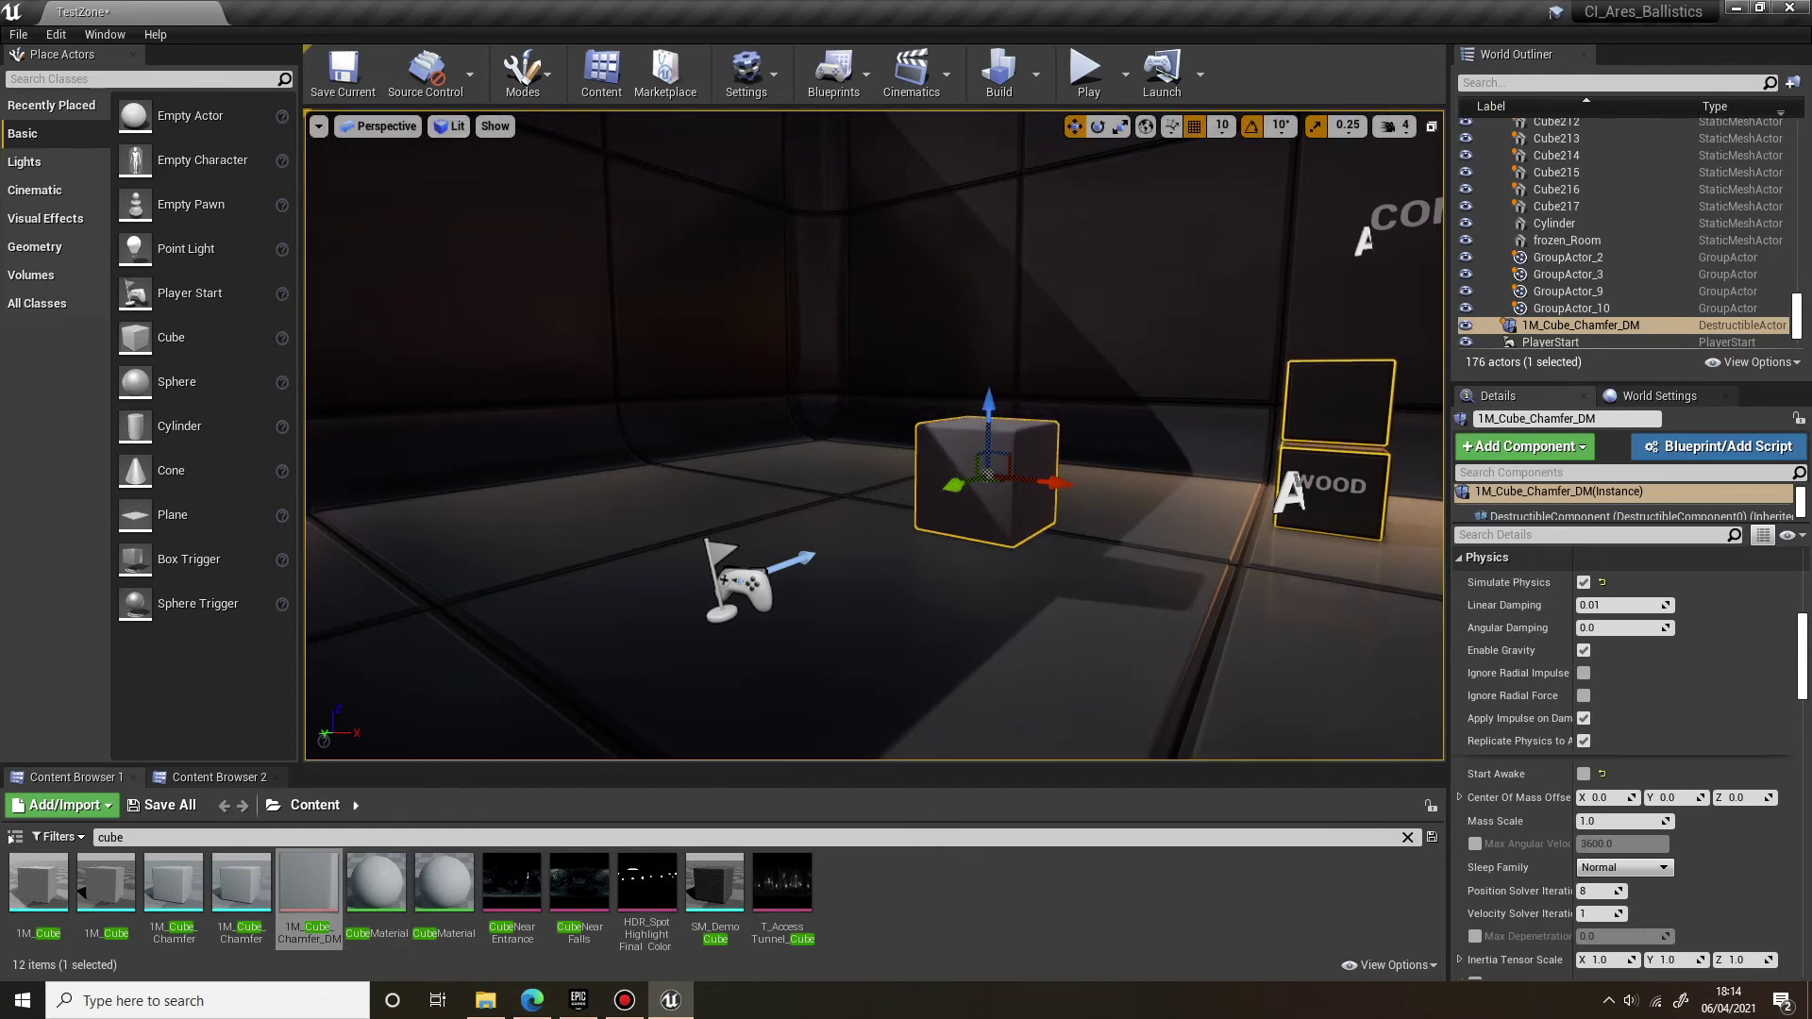
double_click(309, 882)
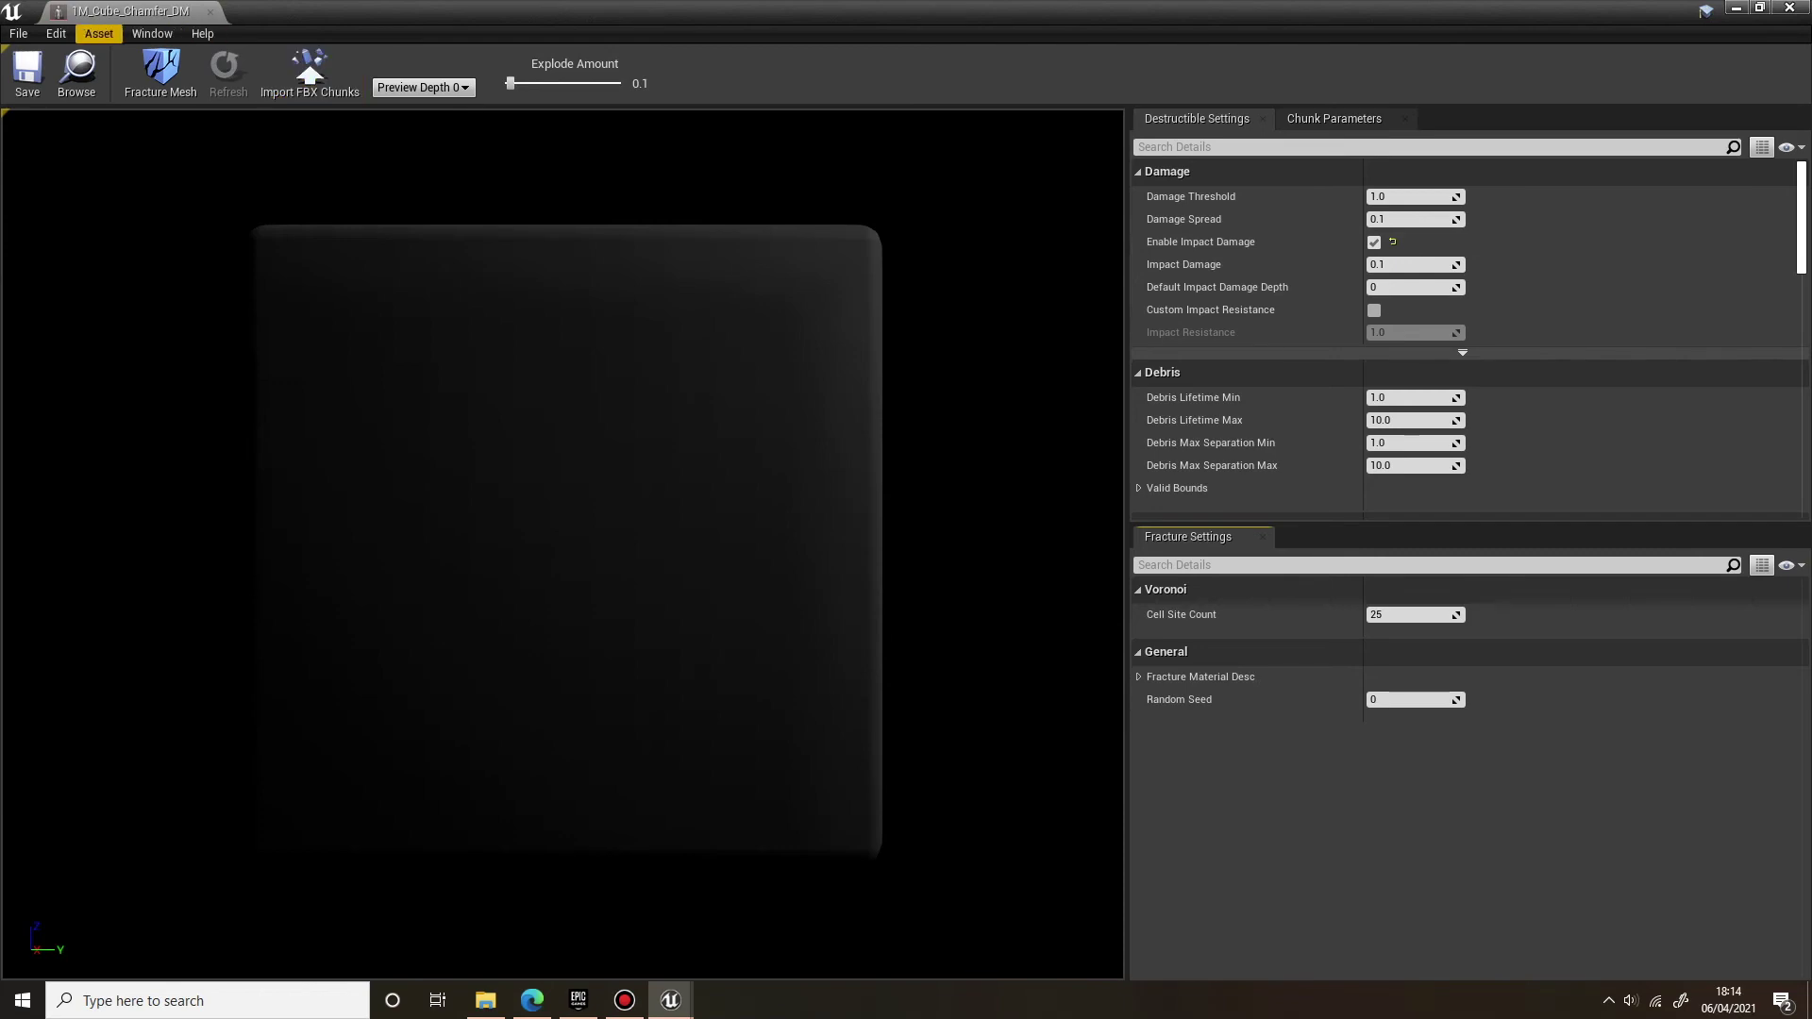
key("ctrl+s")
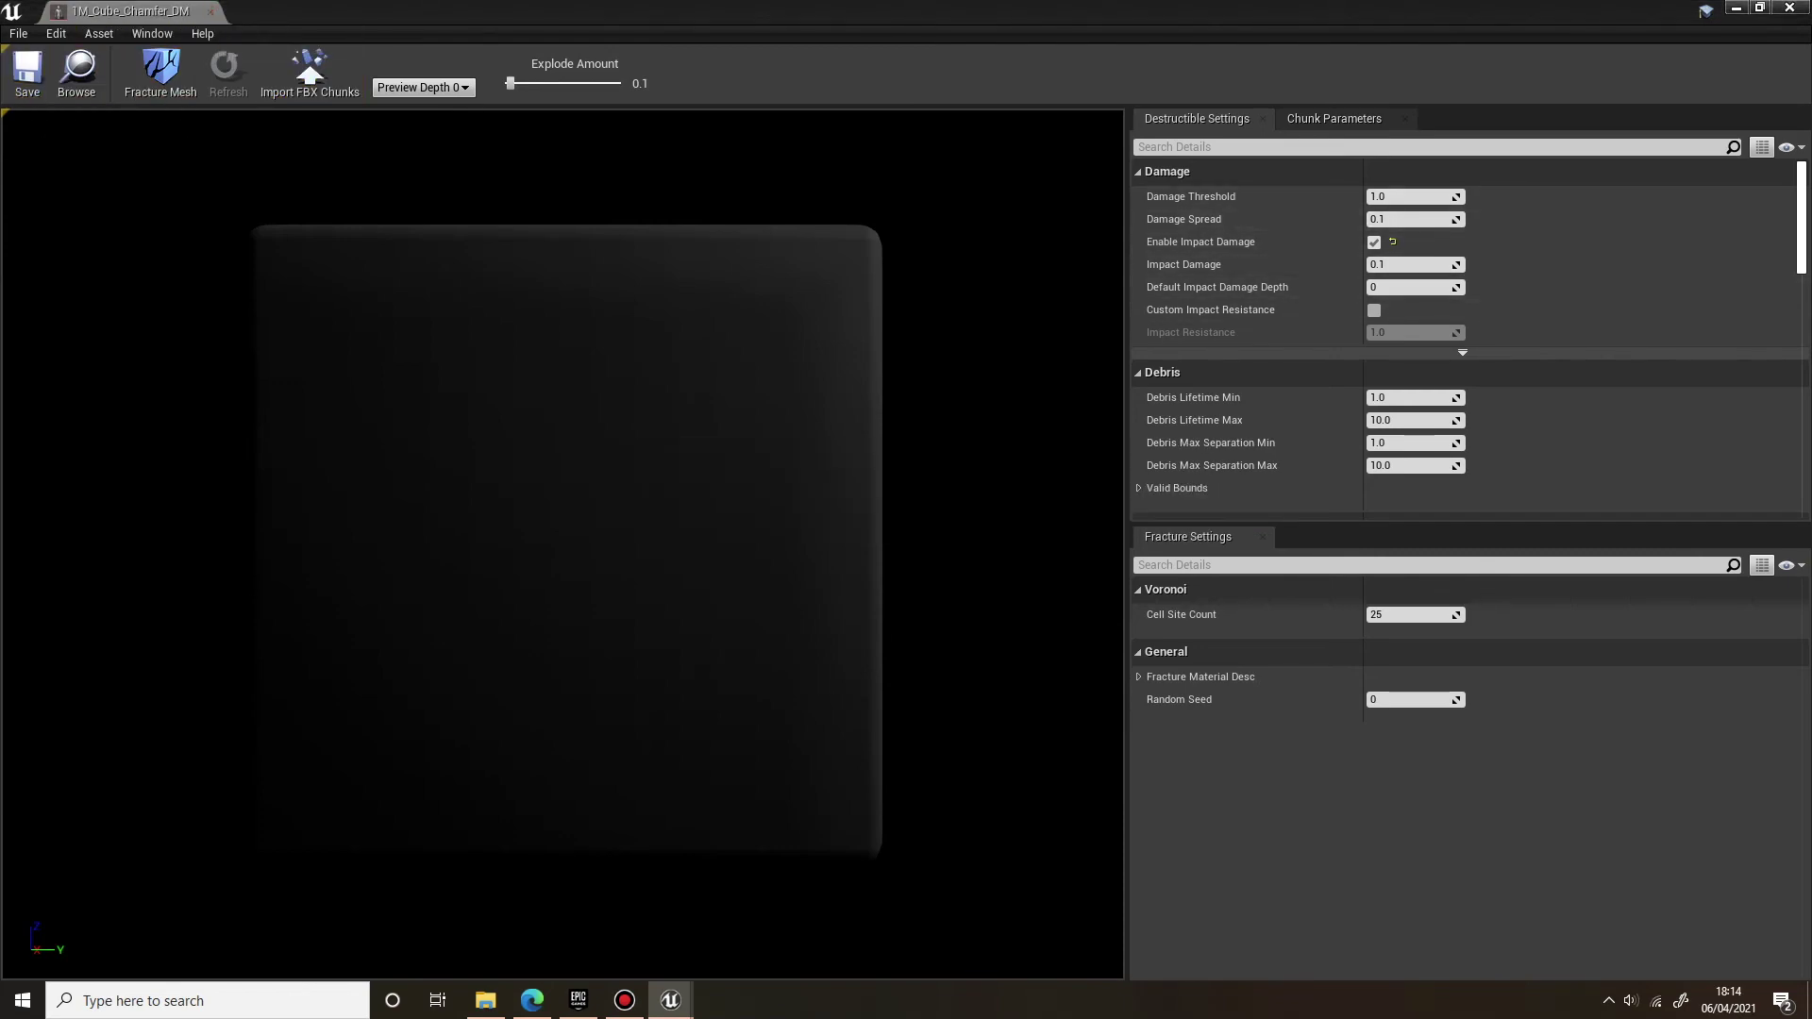
left_click(209, 11)
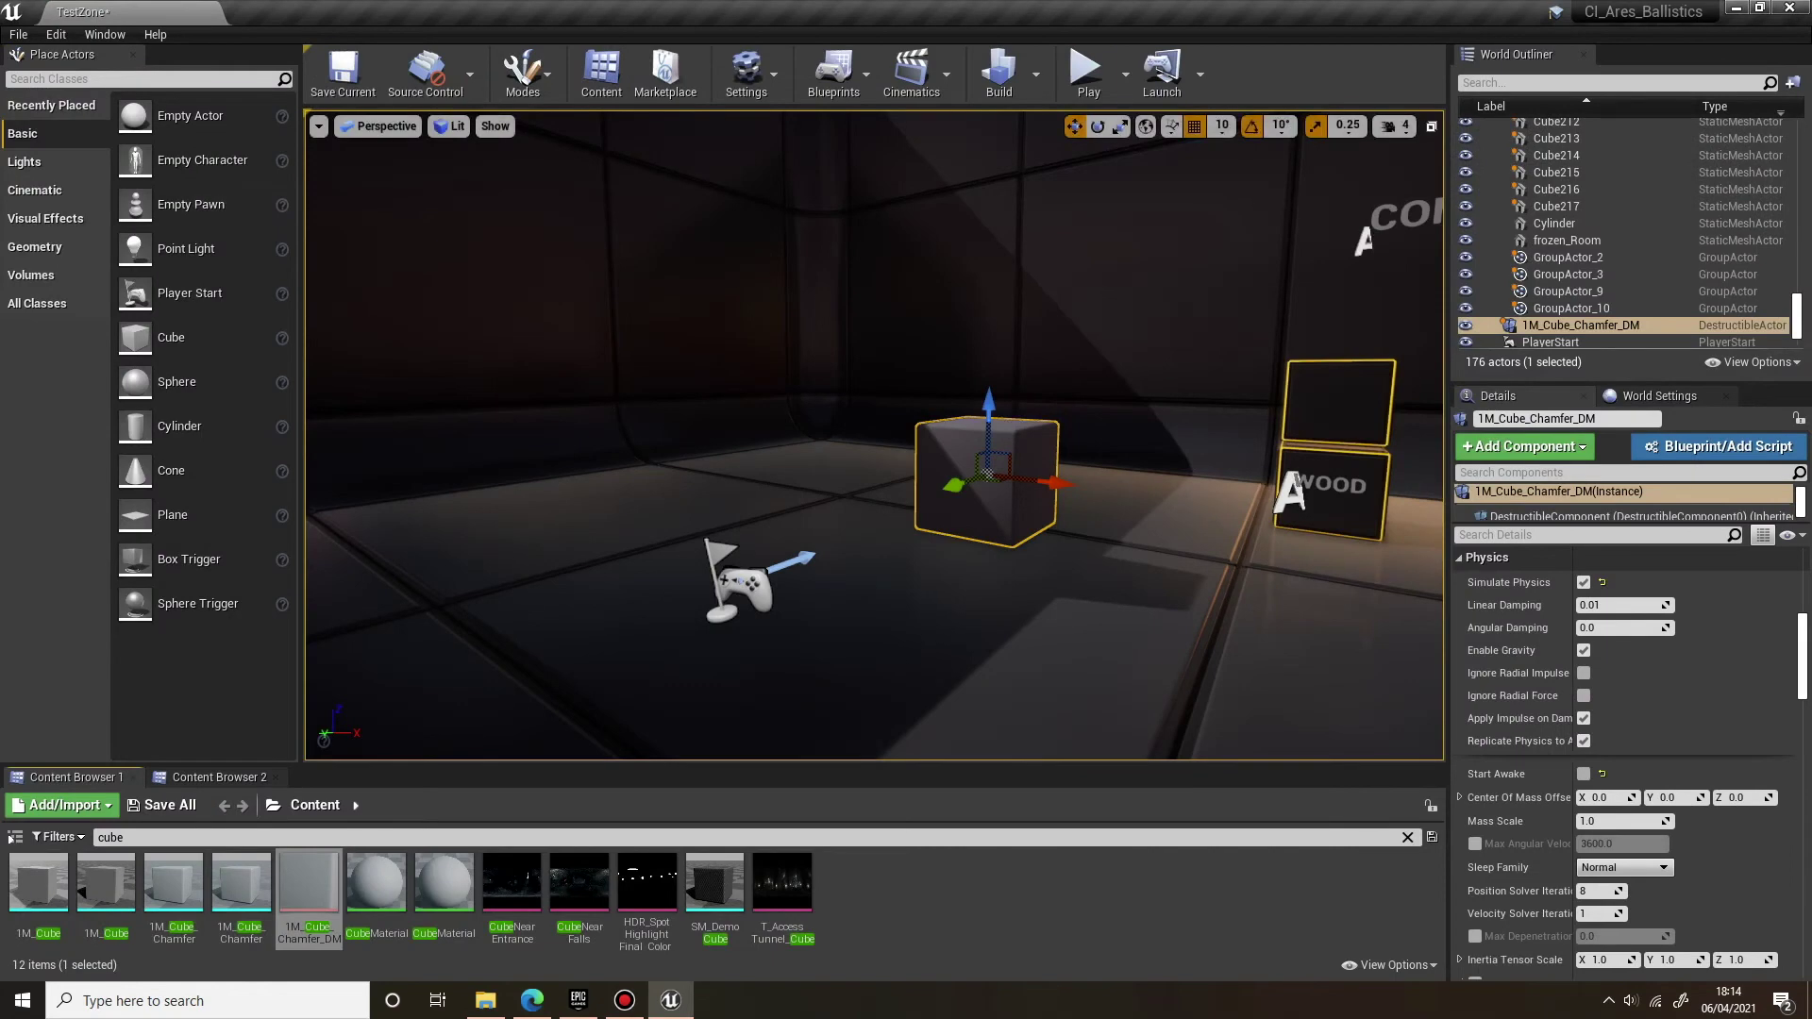
- Play the level and walk the character into the cube to test whether contact breaks it
left_click(1085, 71)
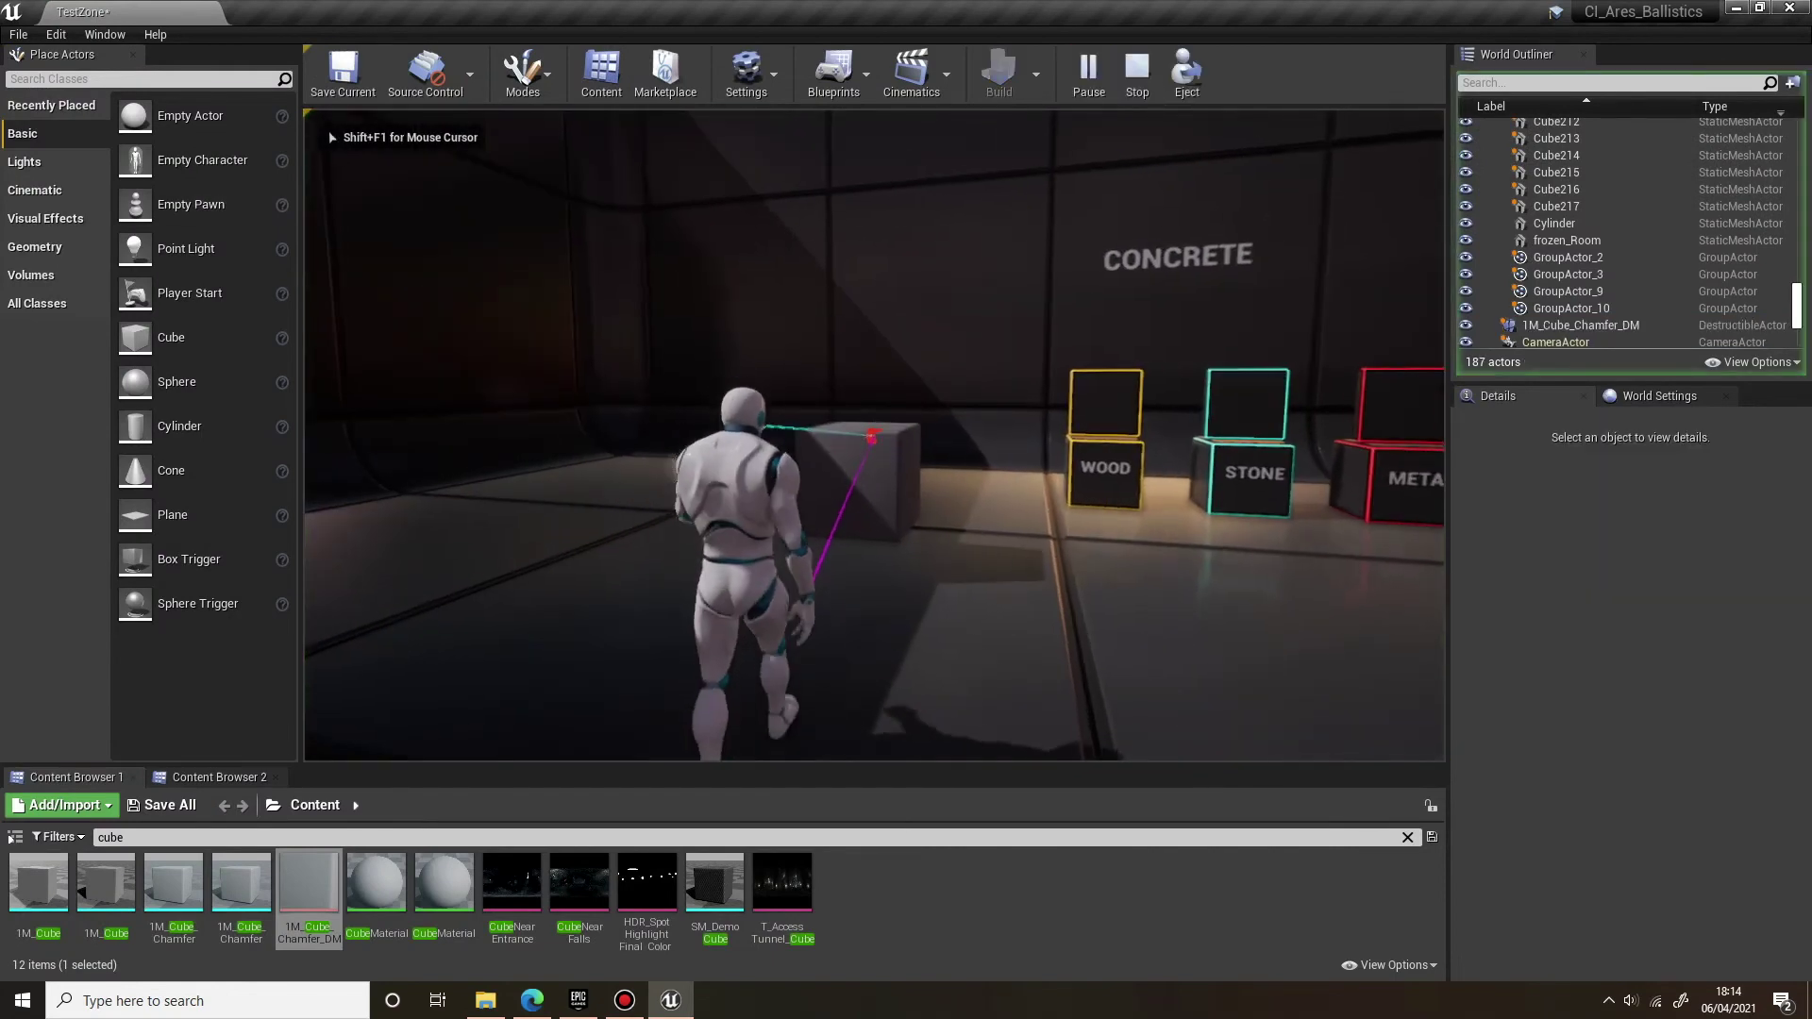
key("w")
left_click(874, 436)
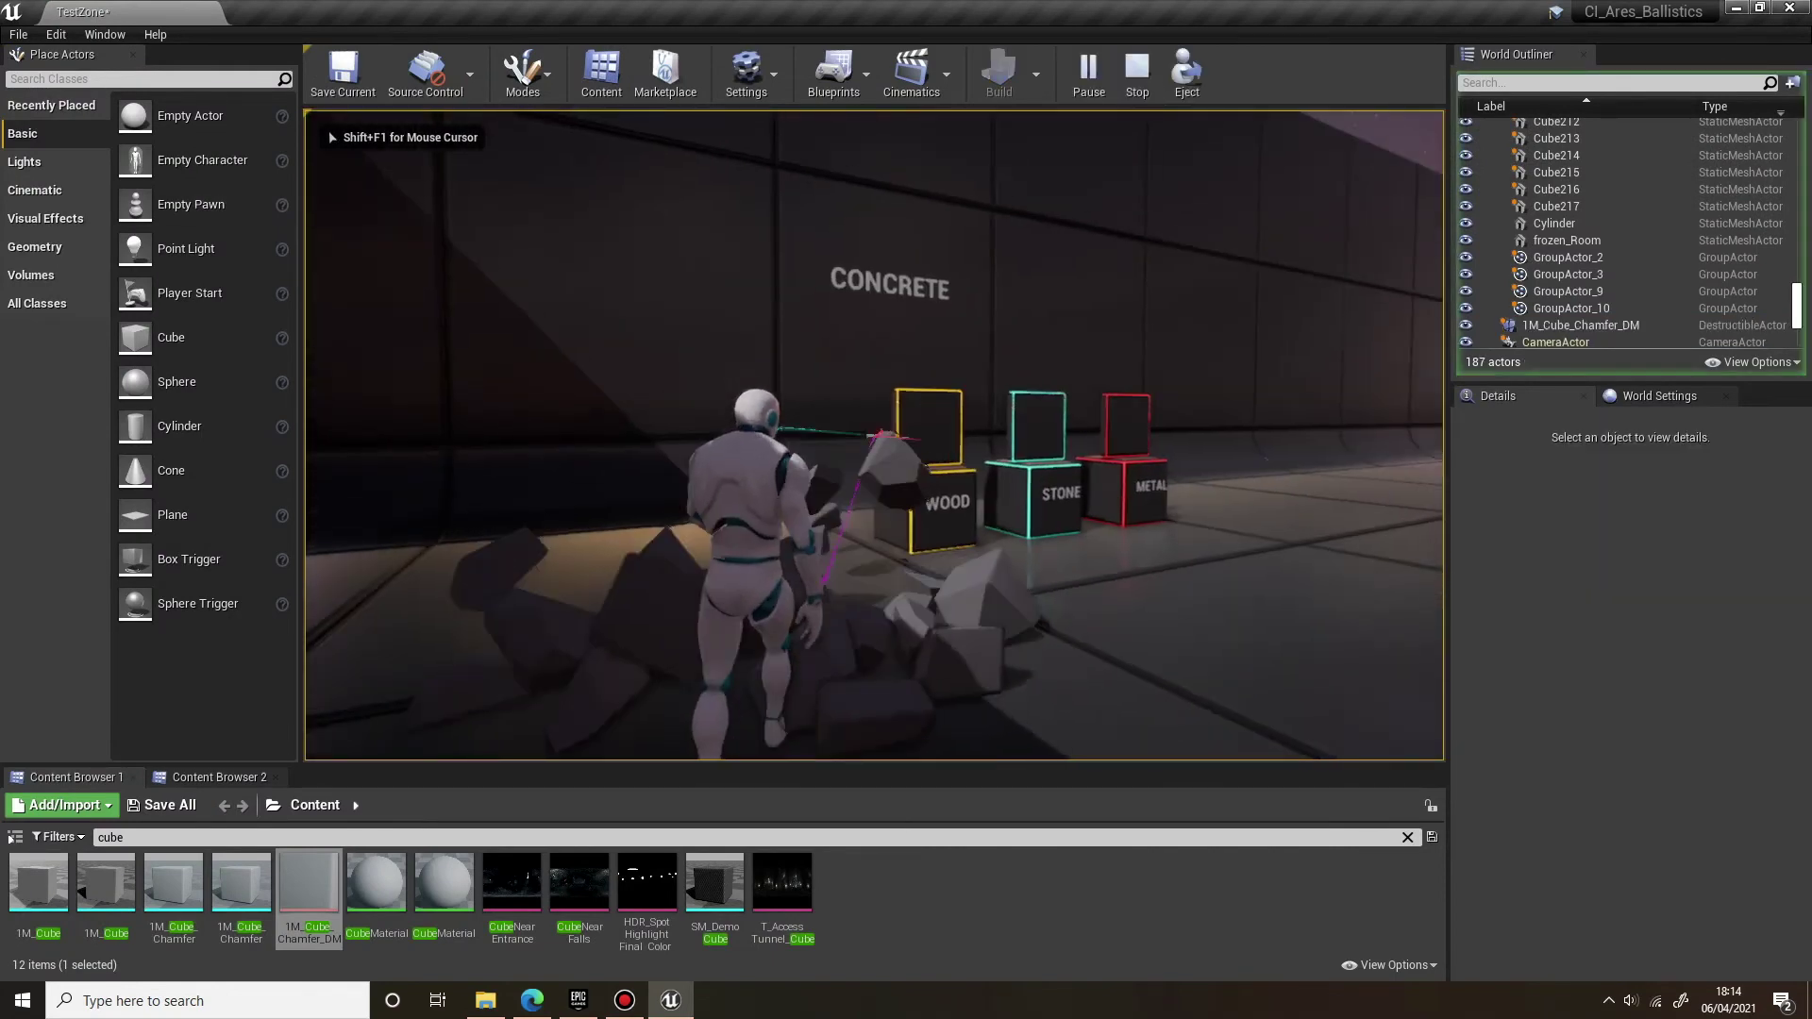
key("w")
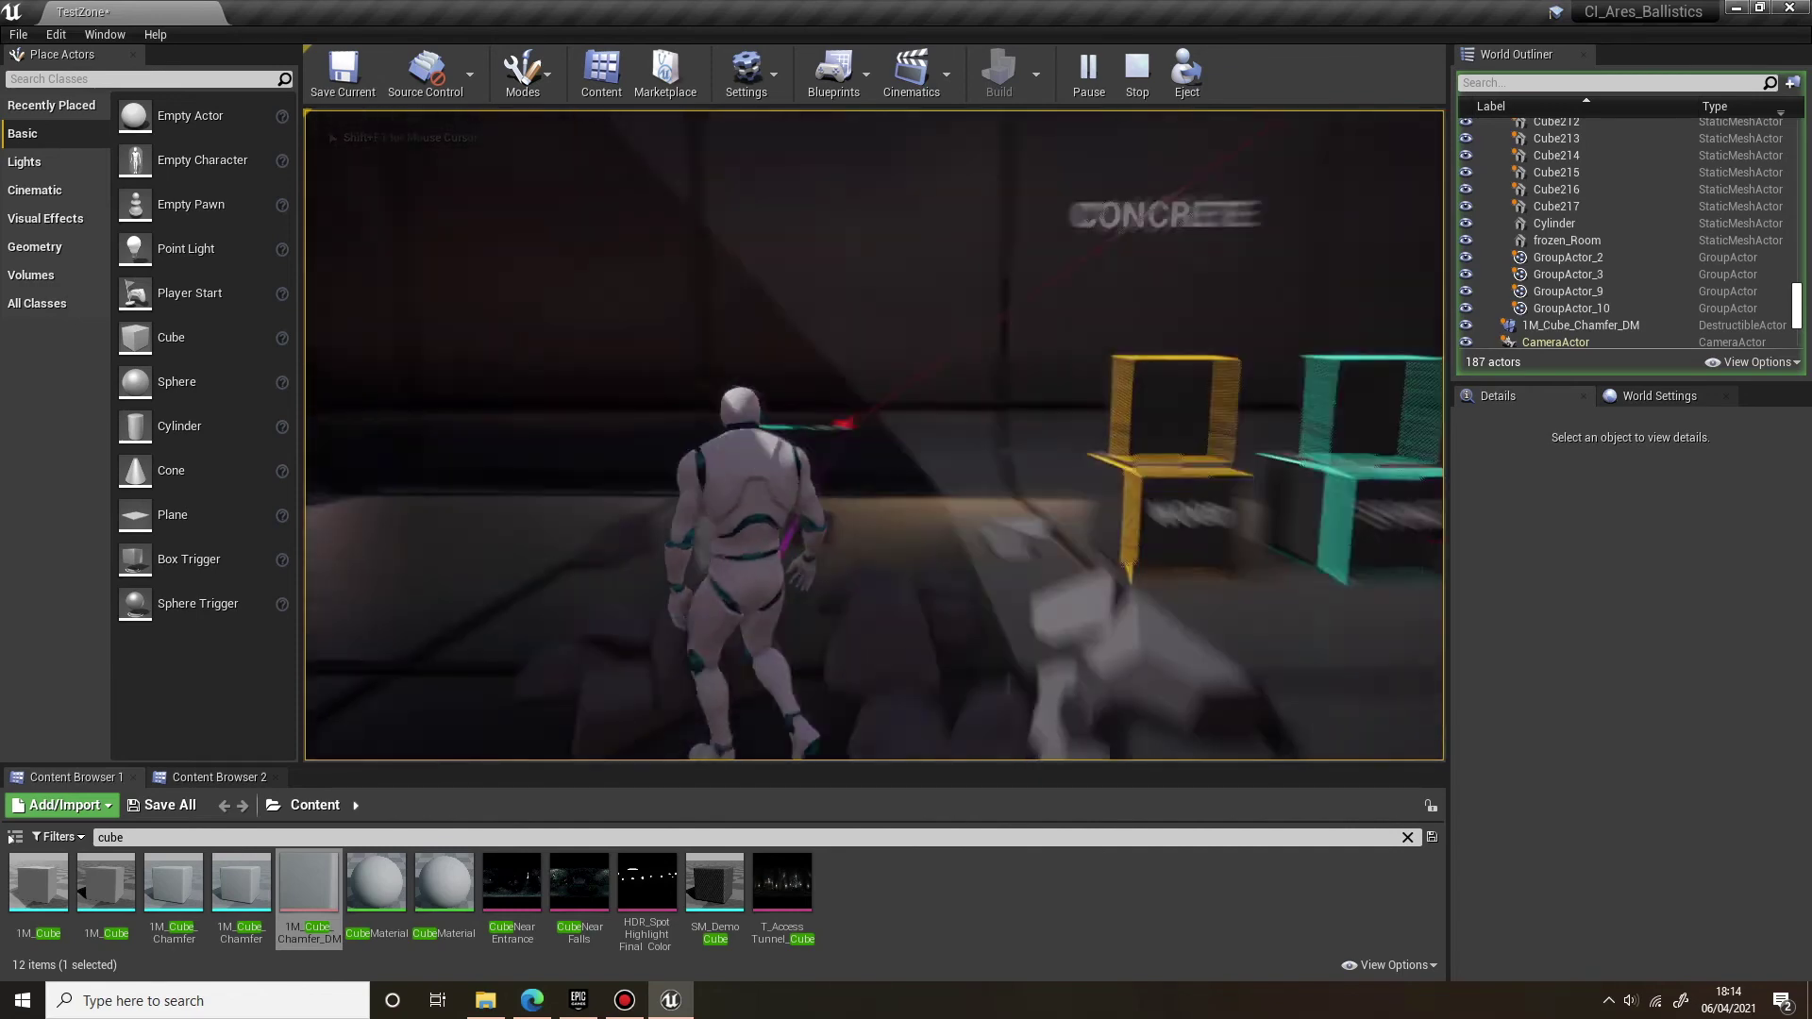
key("w")
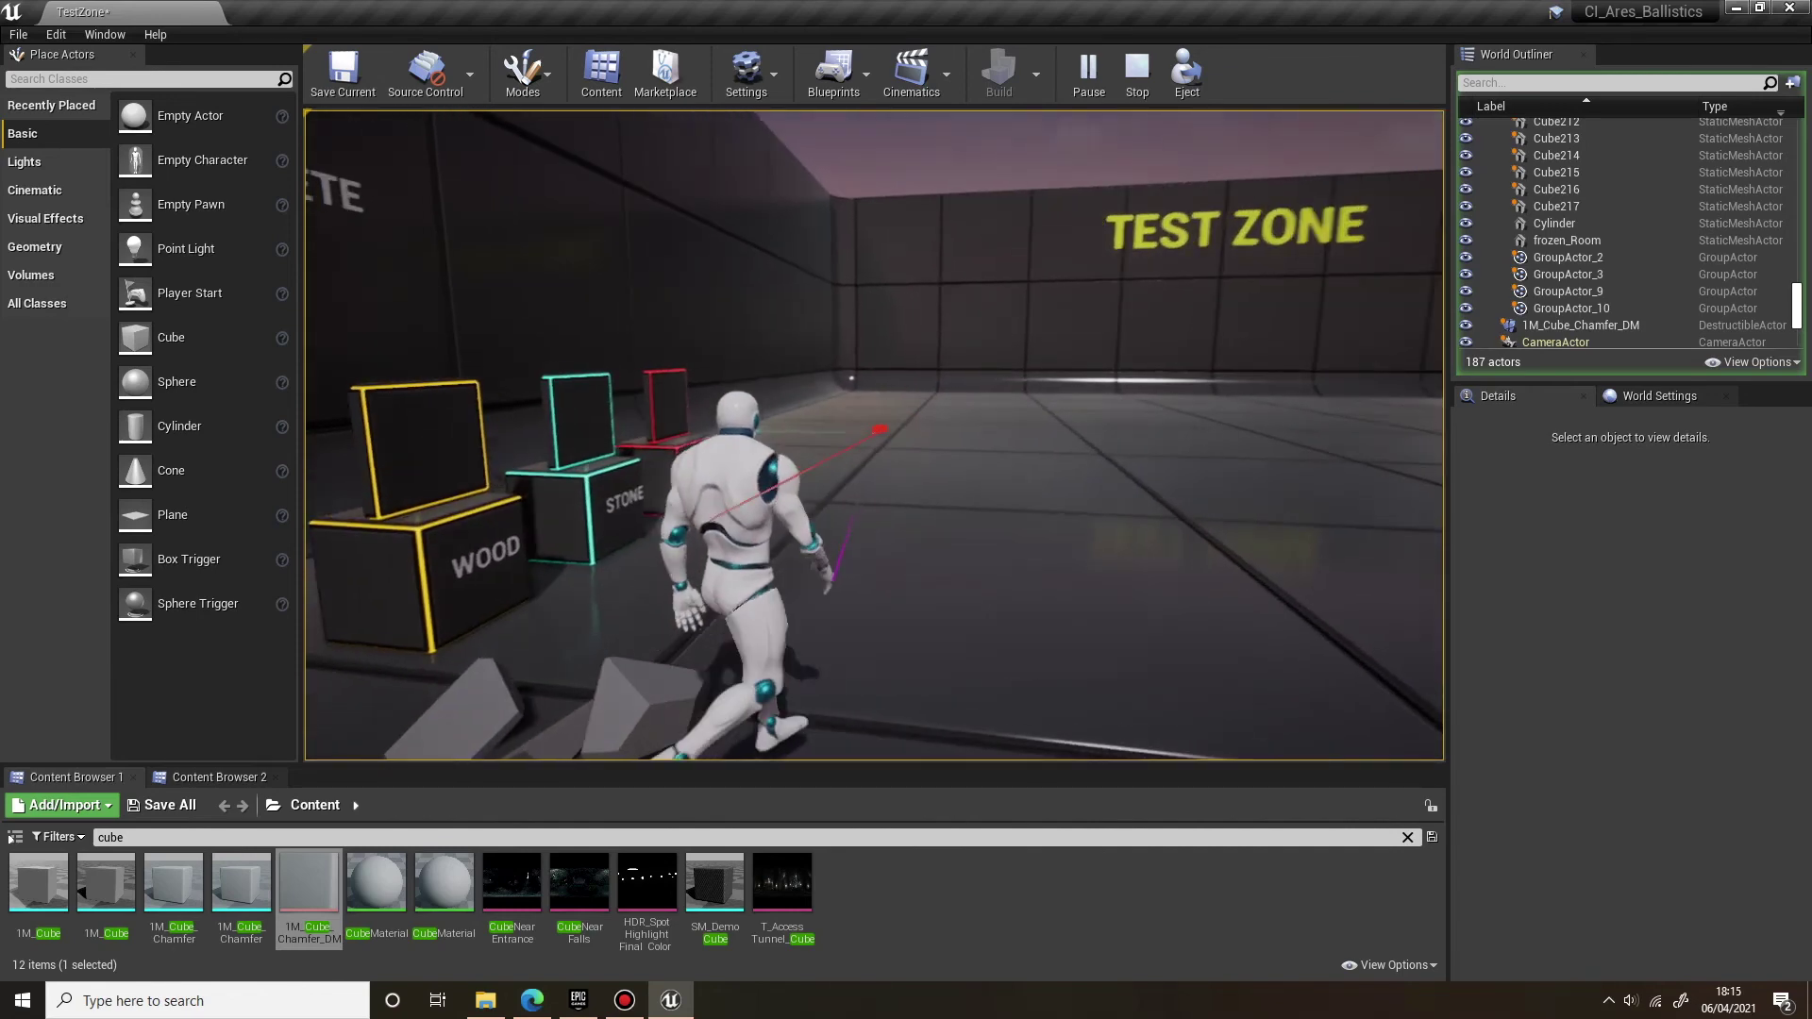
key("Escape")
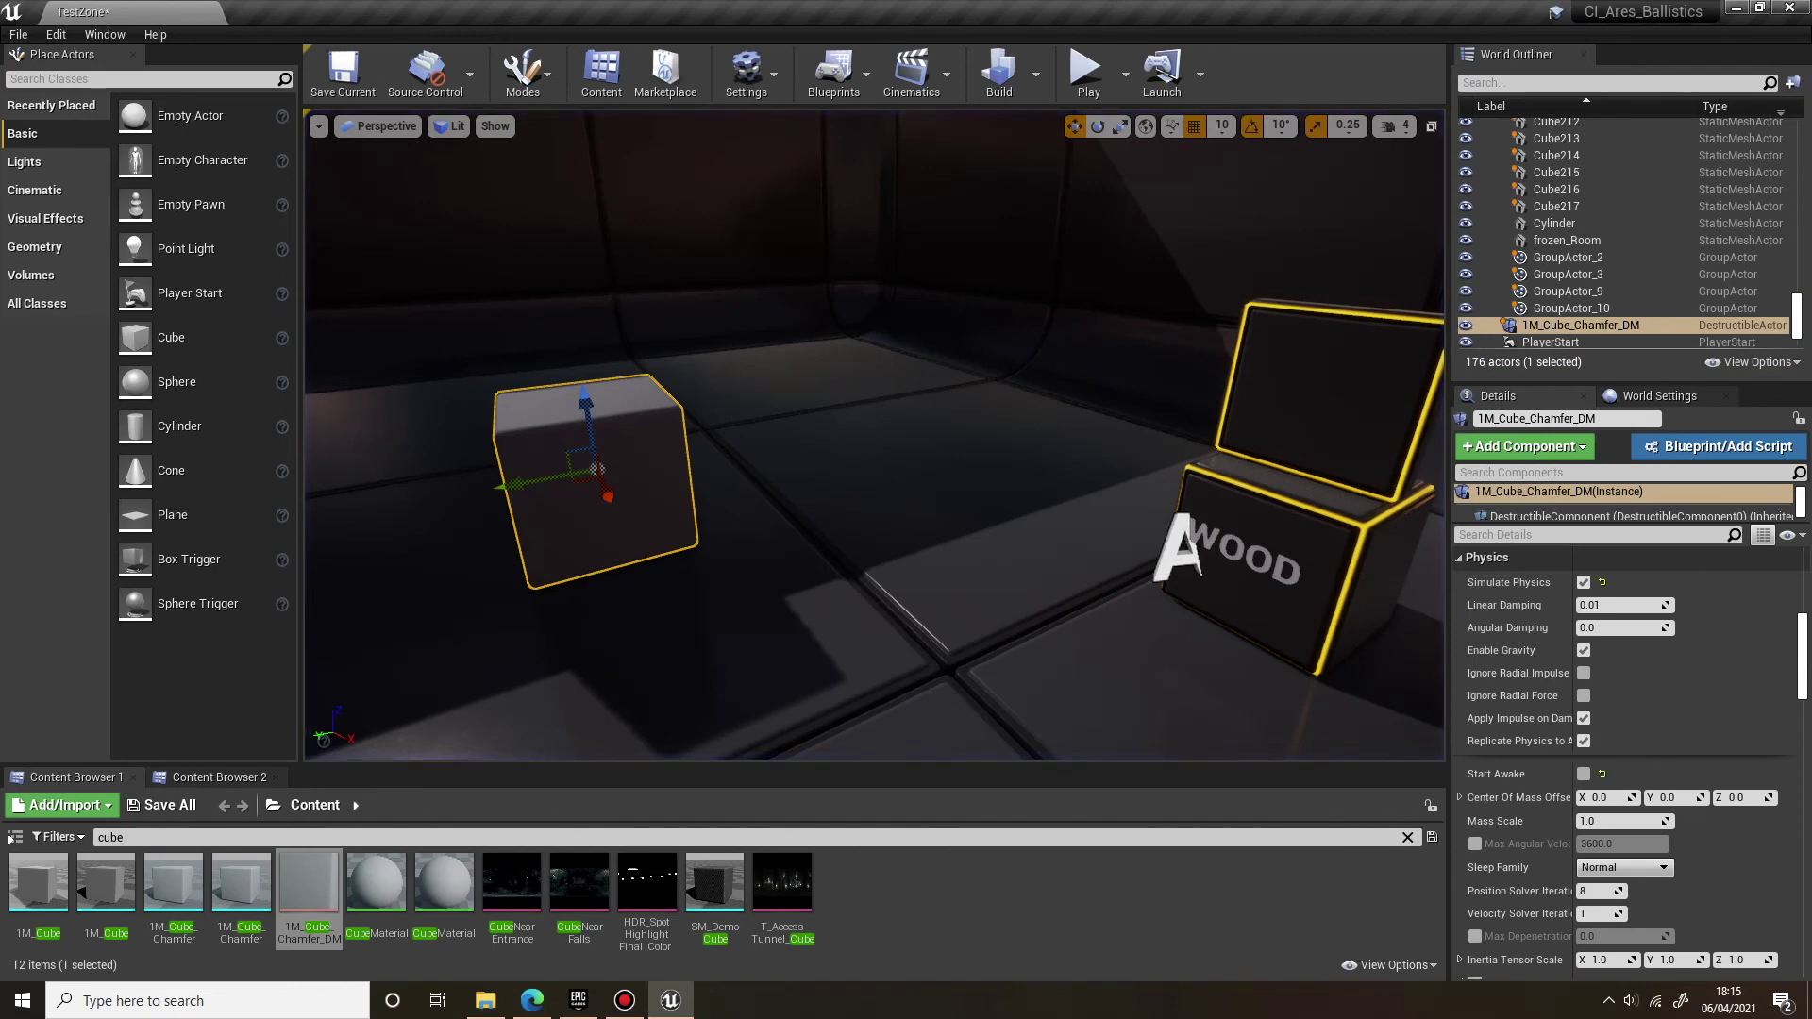
- Disable Enable Impact Damage on the 1M_Cube_Chamfer_DM mesh, and save and close it
double_click(309, 885)
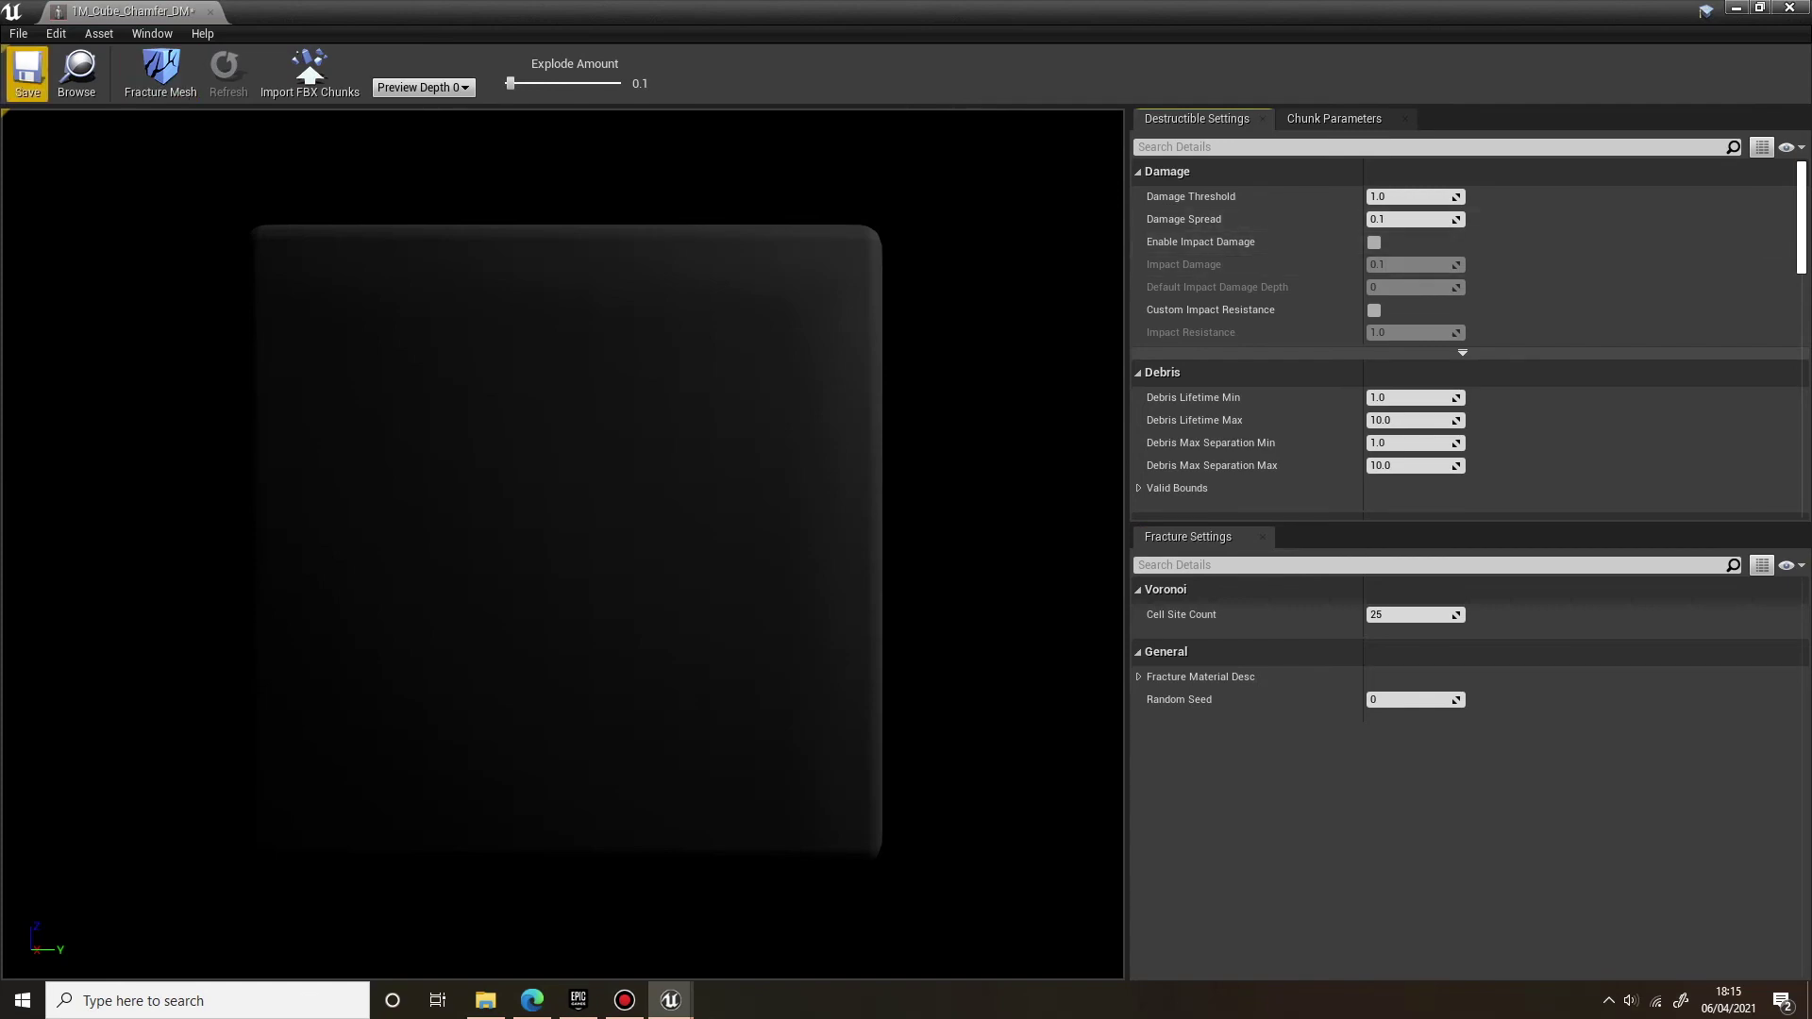
left_click(27, 74)
left_click(210, 12)
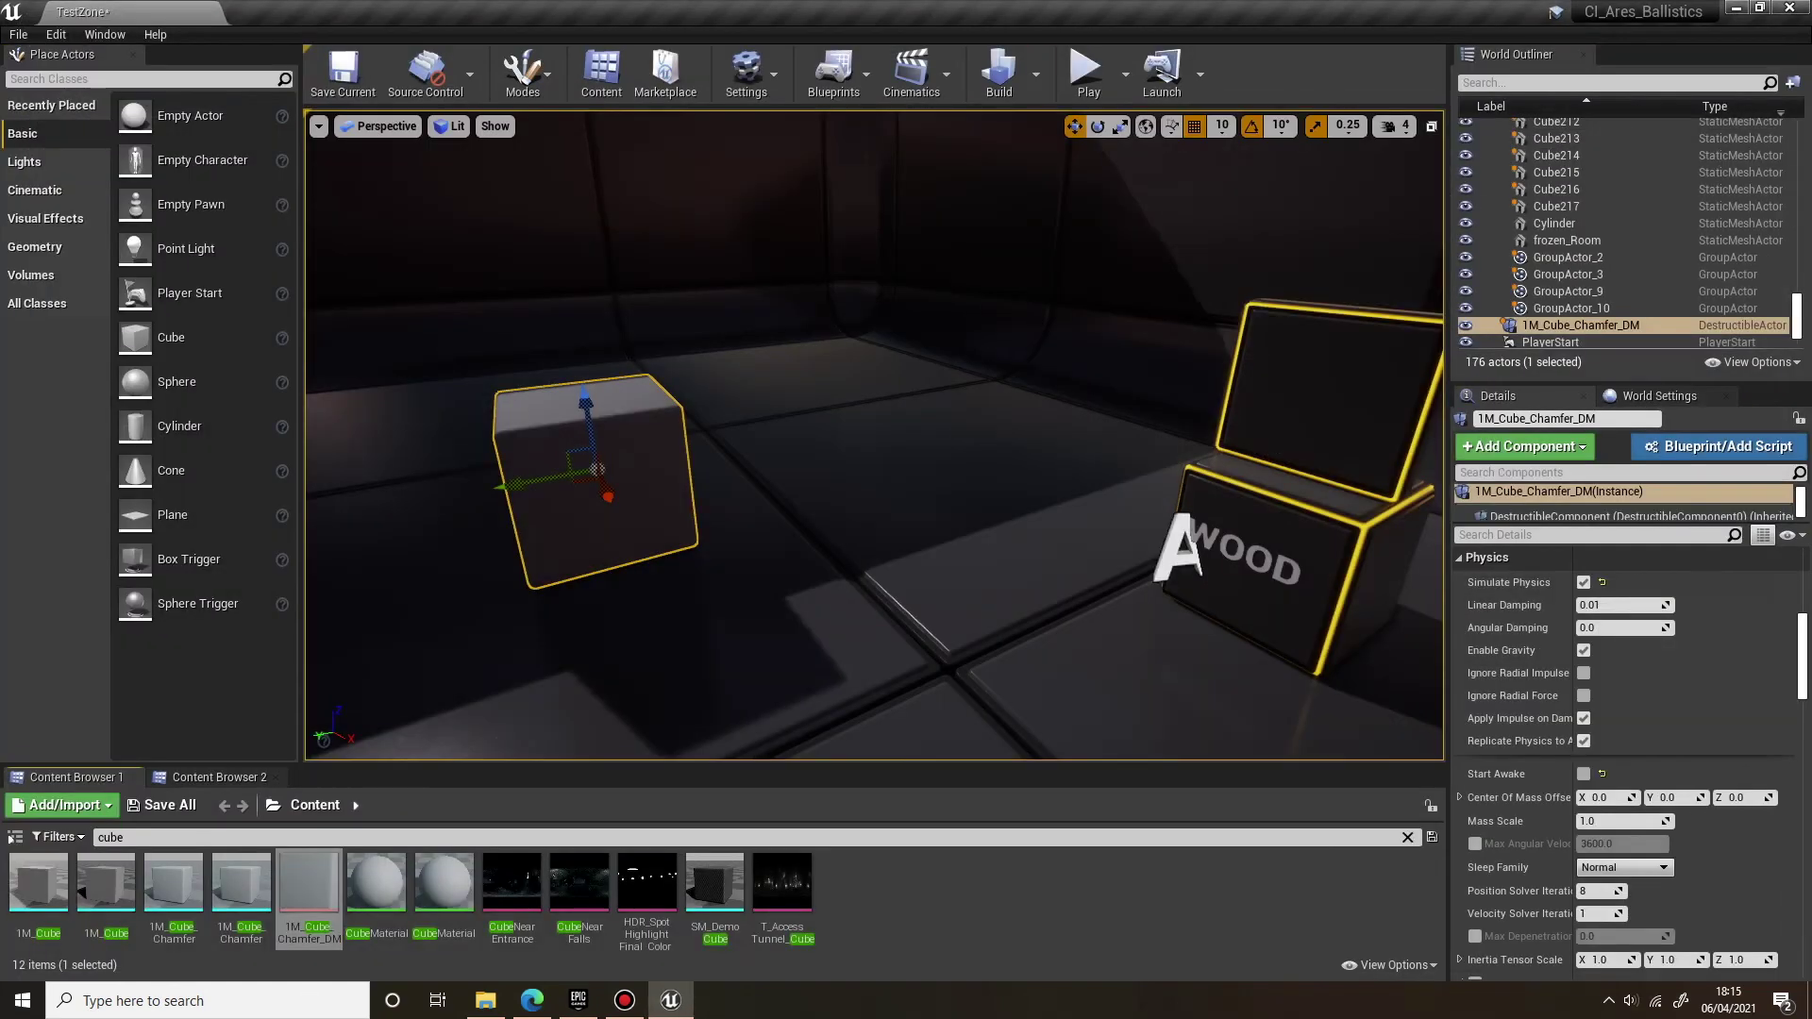
- Play the level and push the cube with the character past the wood, stone and metal blocks
left_click(1089, 74)
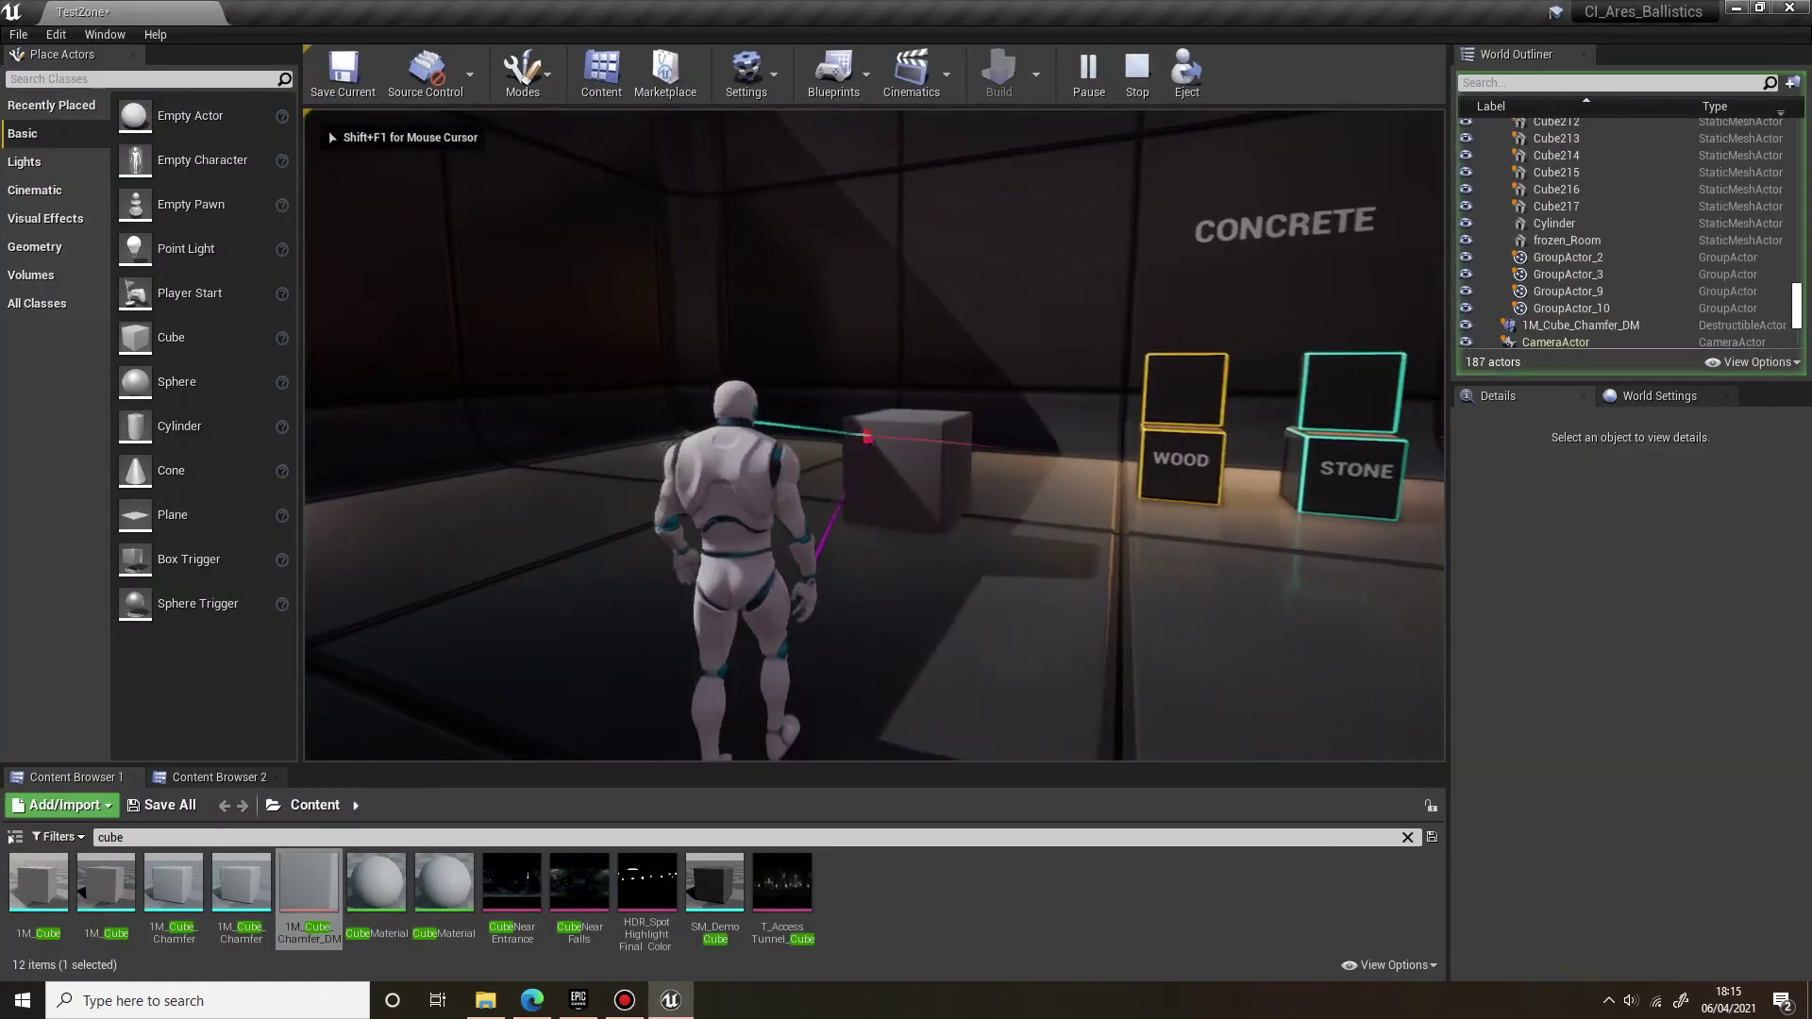
key("w")
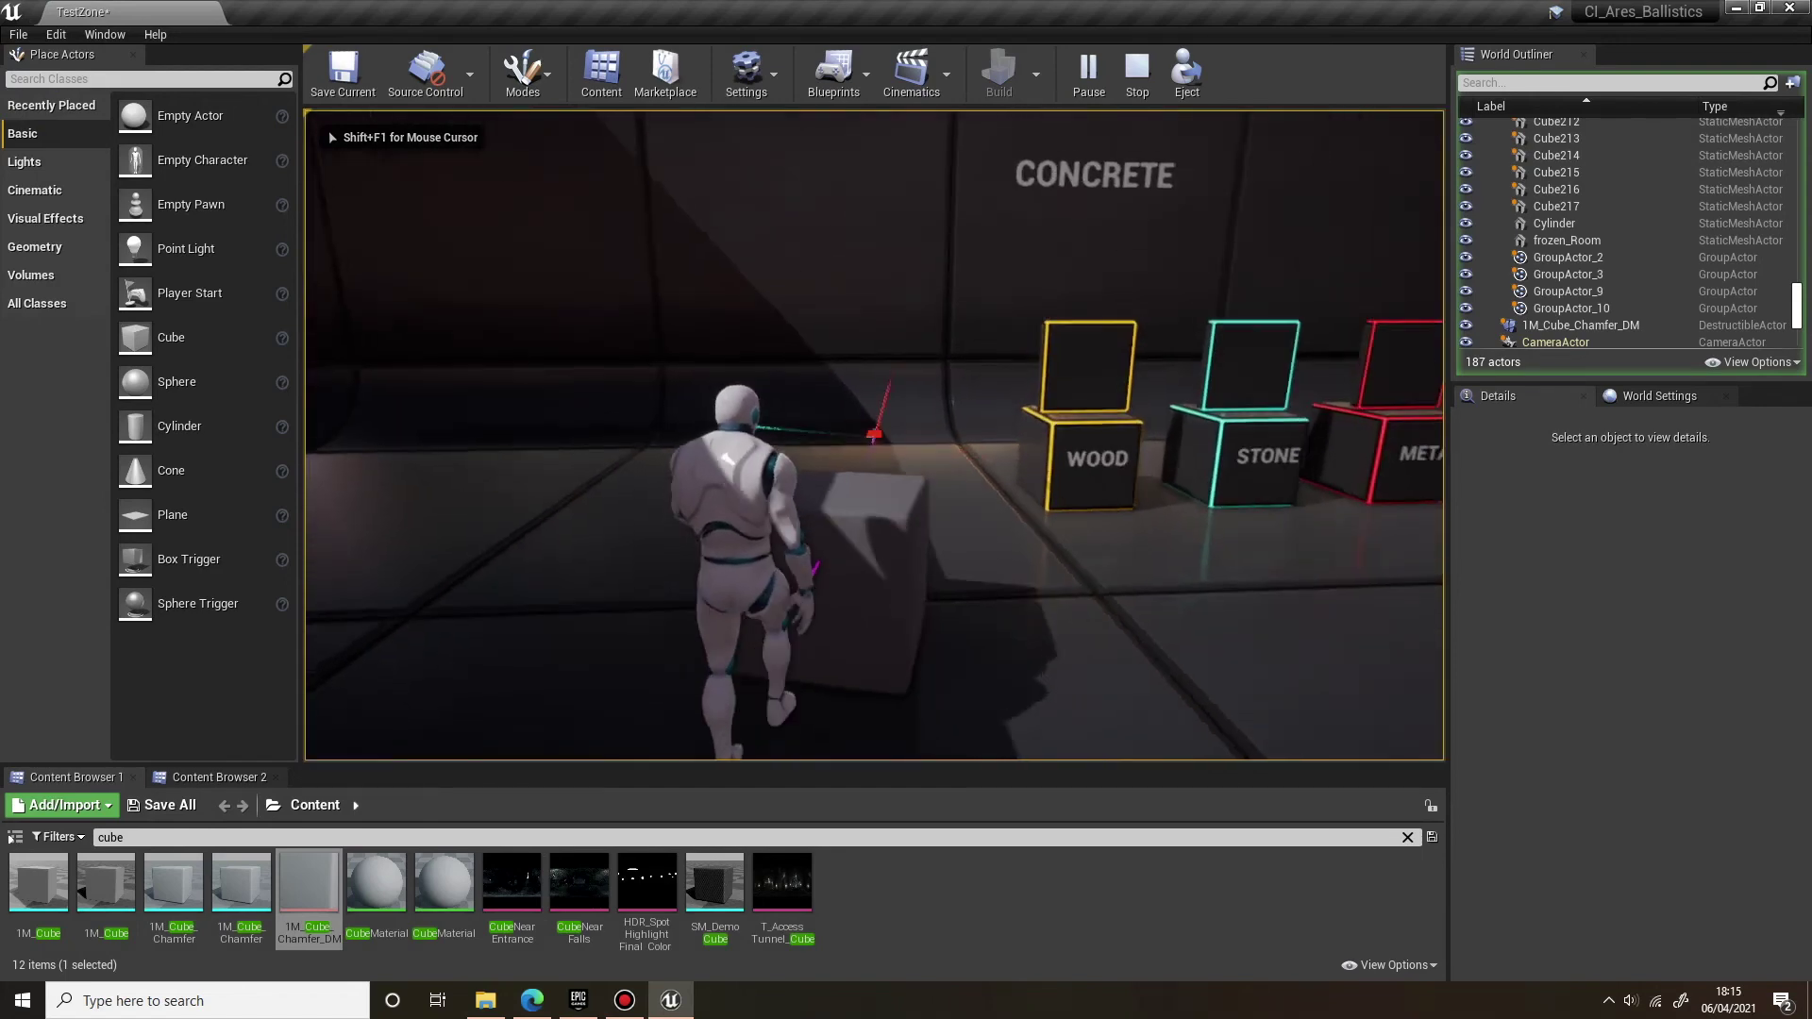
key("w")
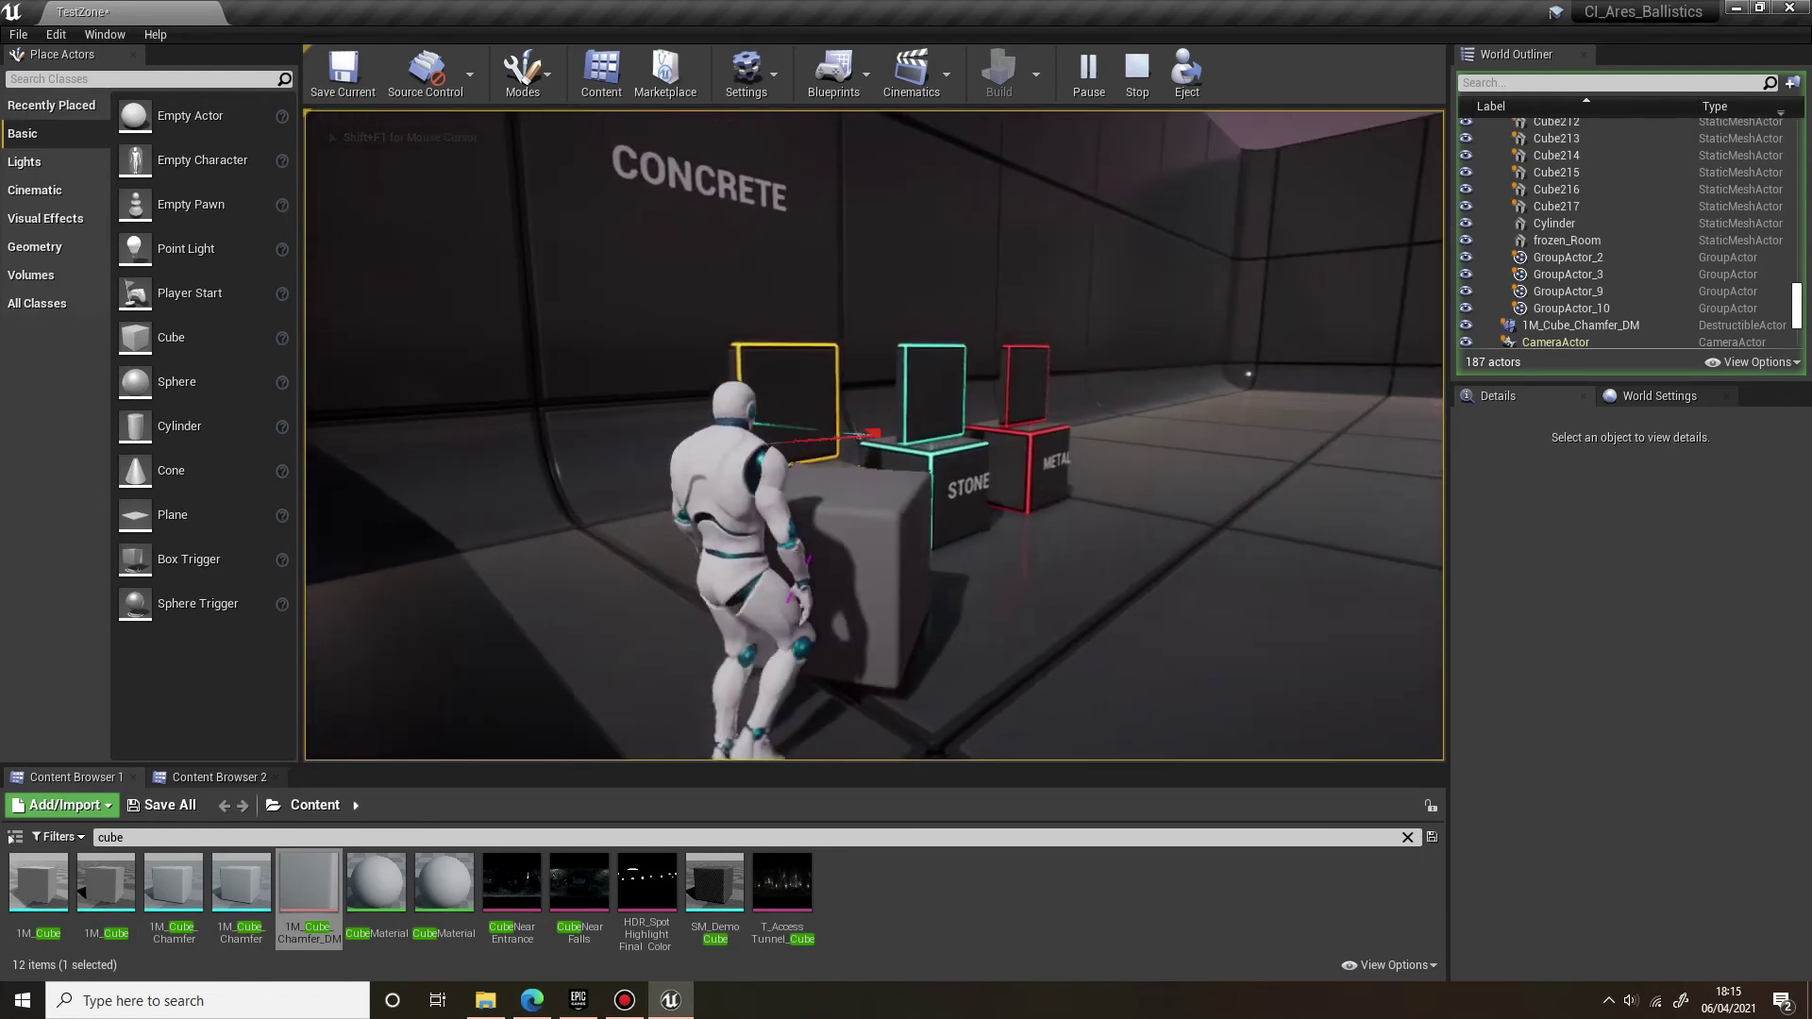
key("w")
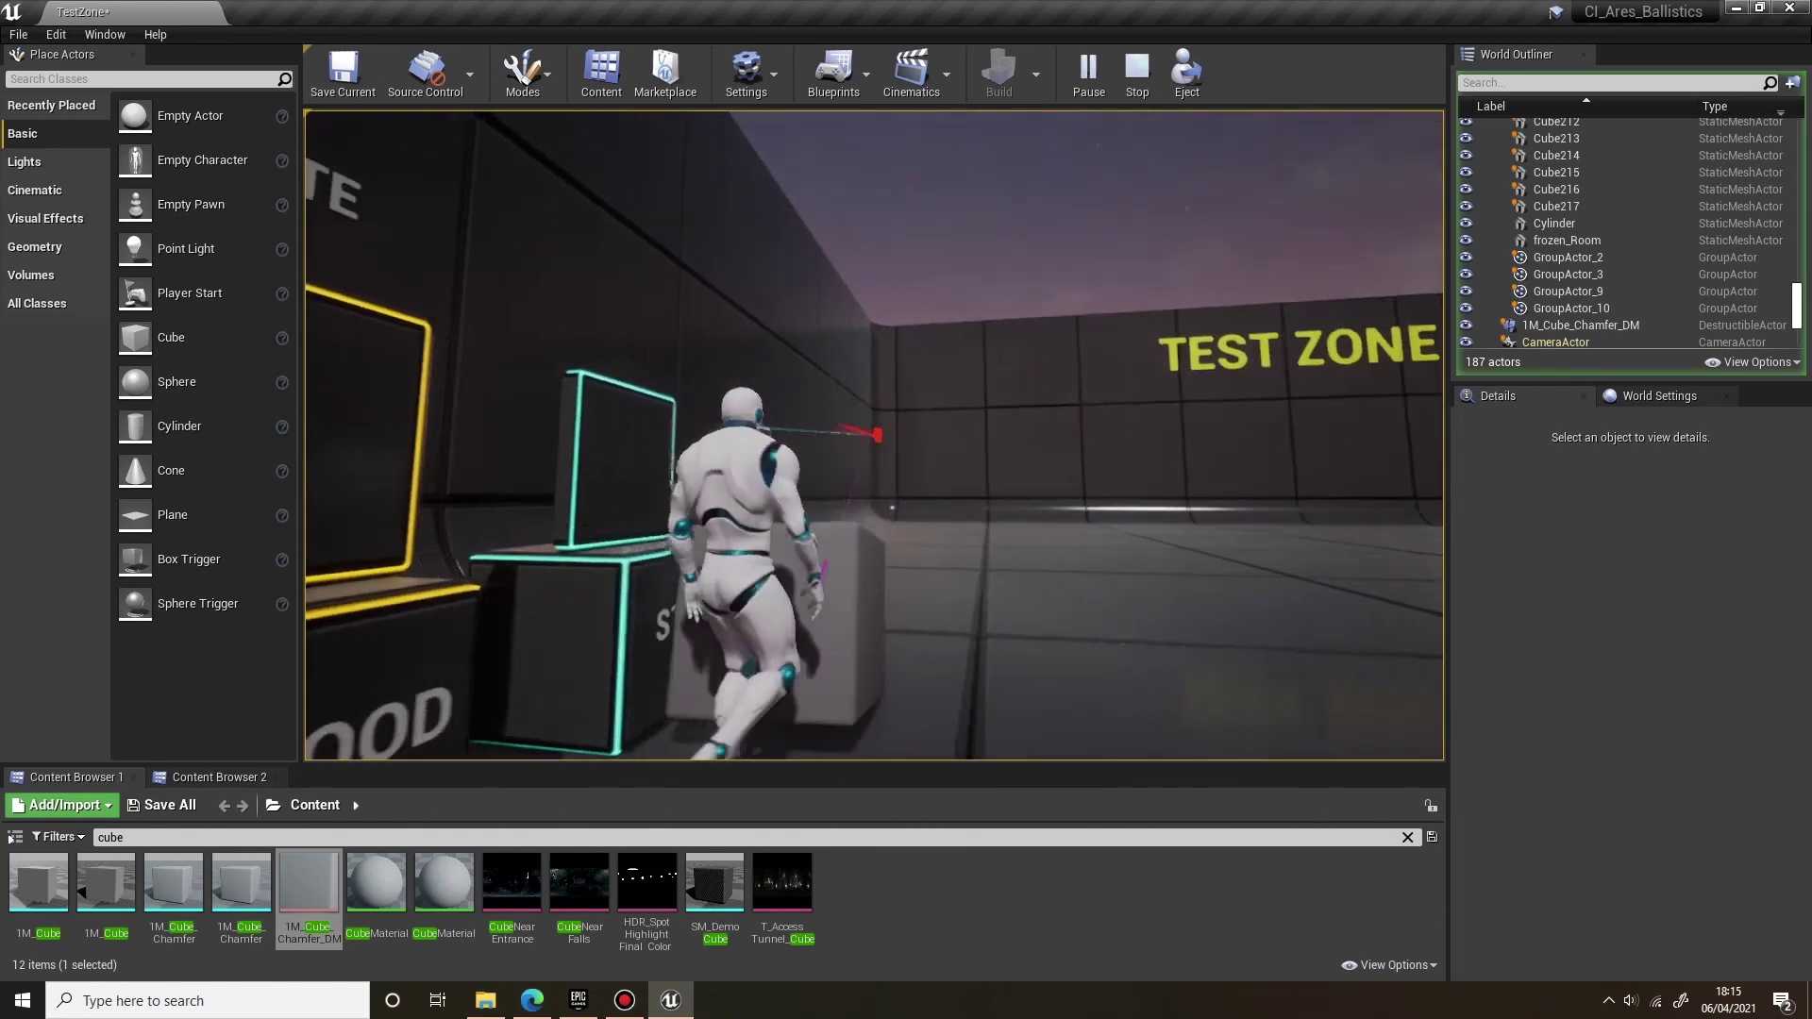
key("w")
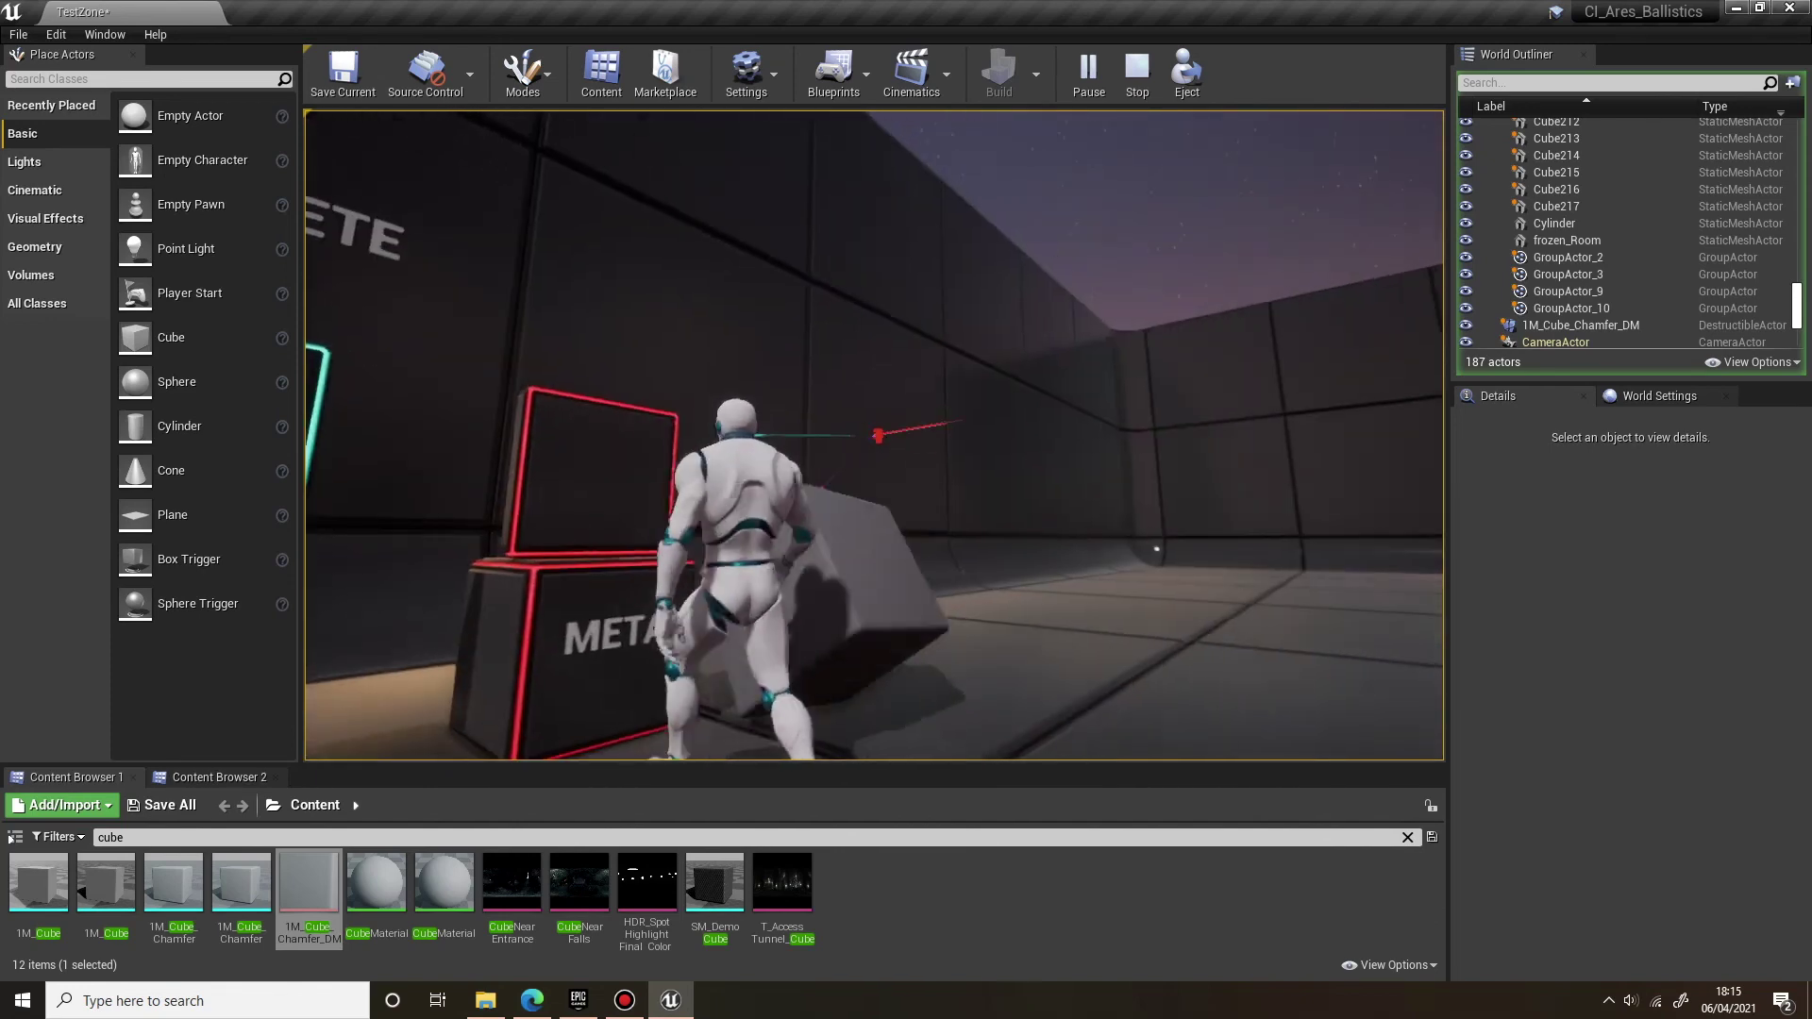
key("w")
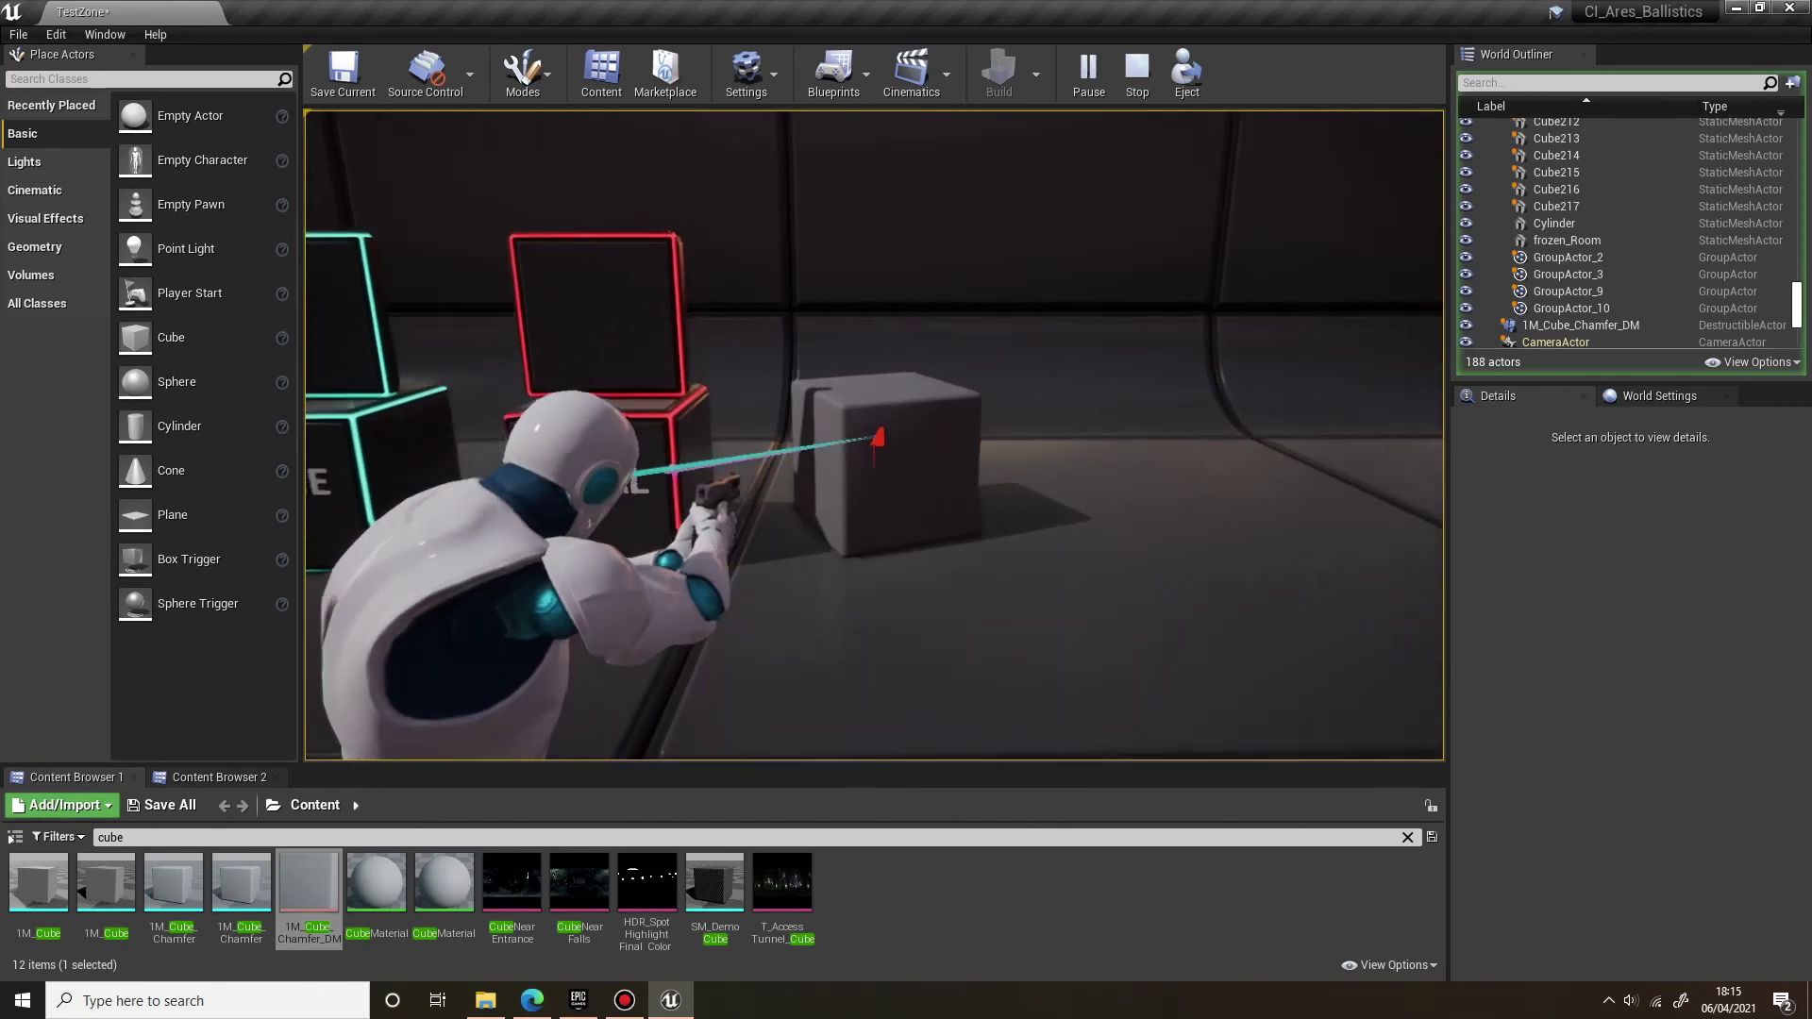
- Shoot the pushed cube twice to test its breaking behaviour, and stop the play session
left_click(875, 435)
left_click(875, 435)
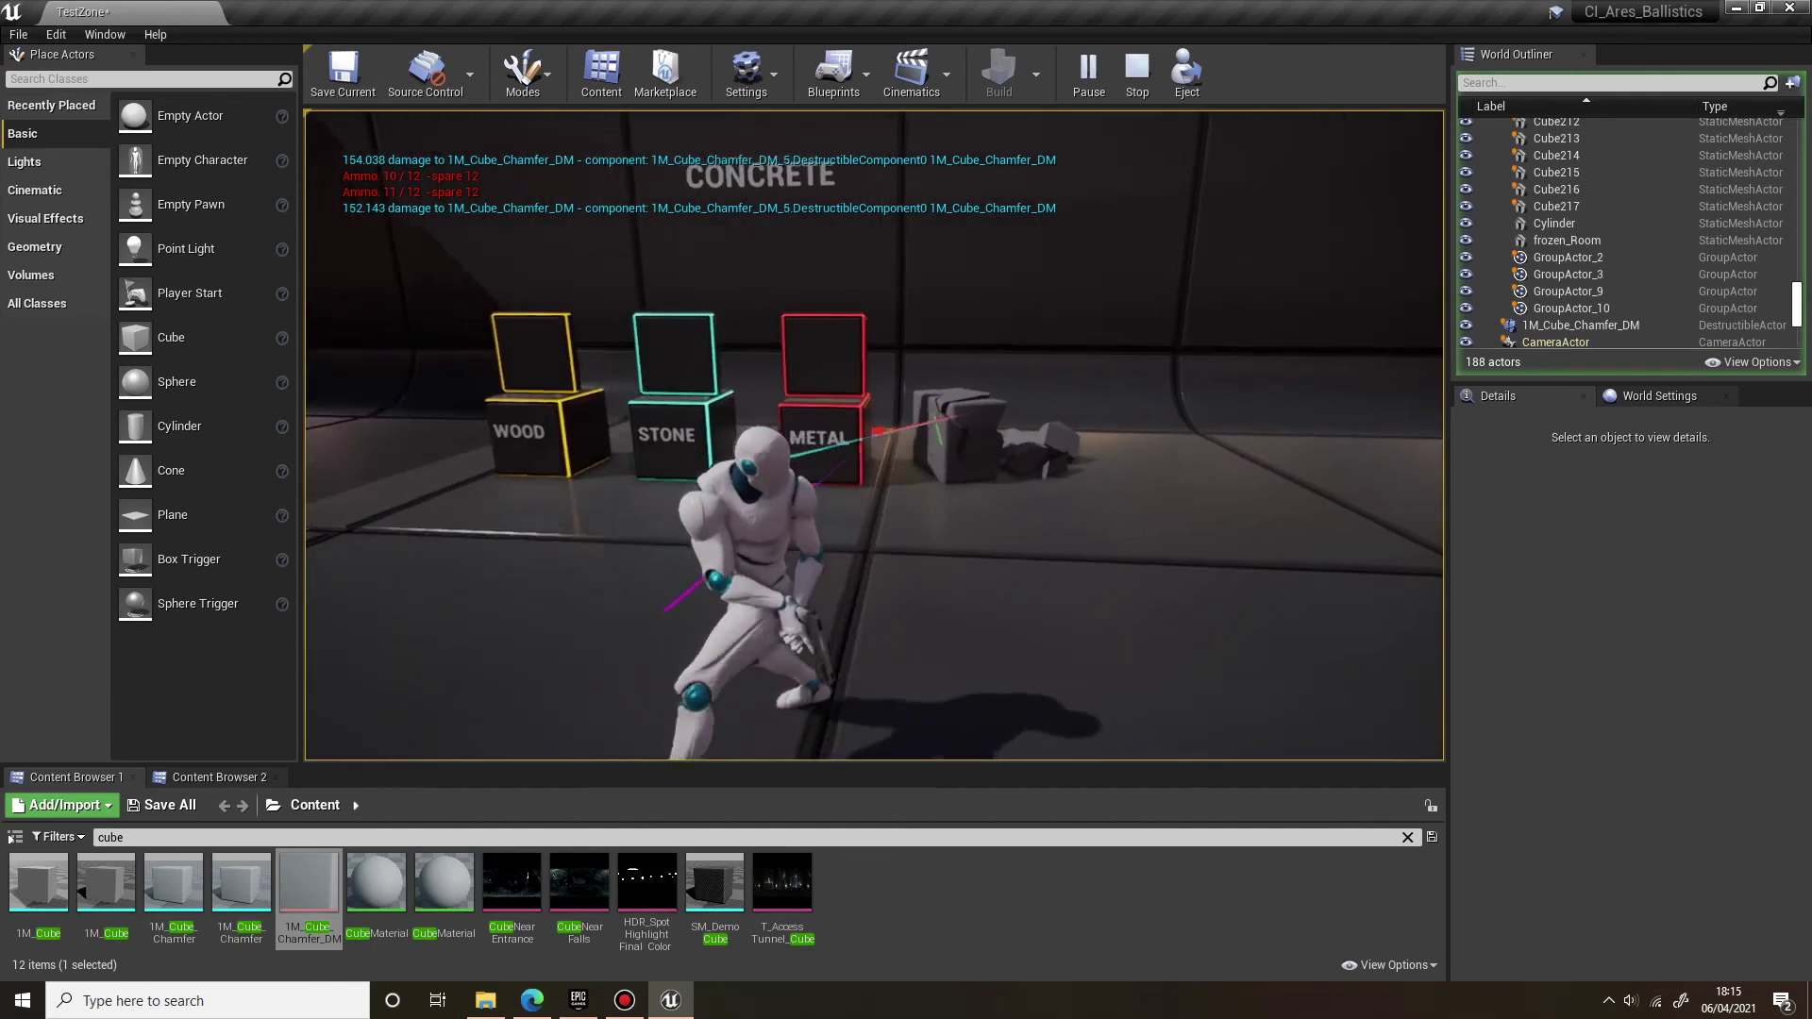
key("a")
key("Escape")
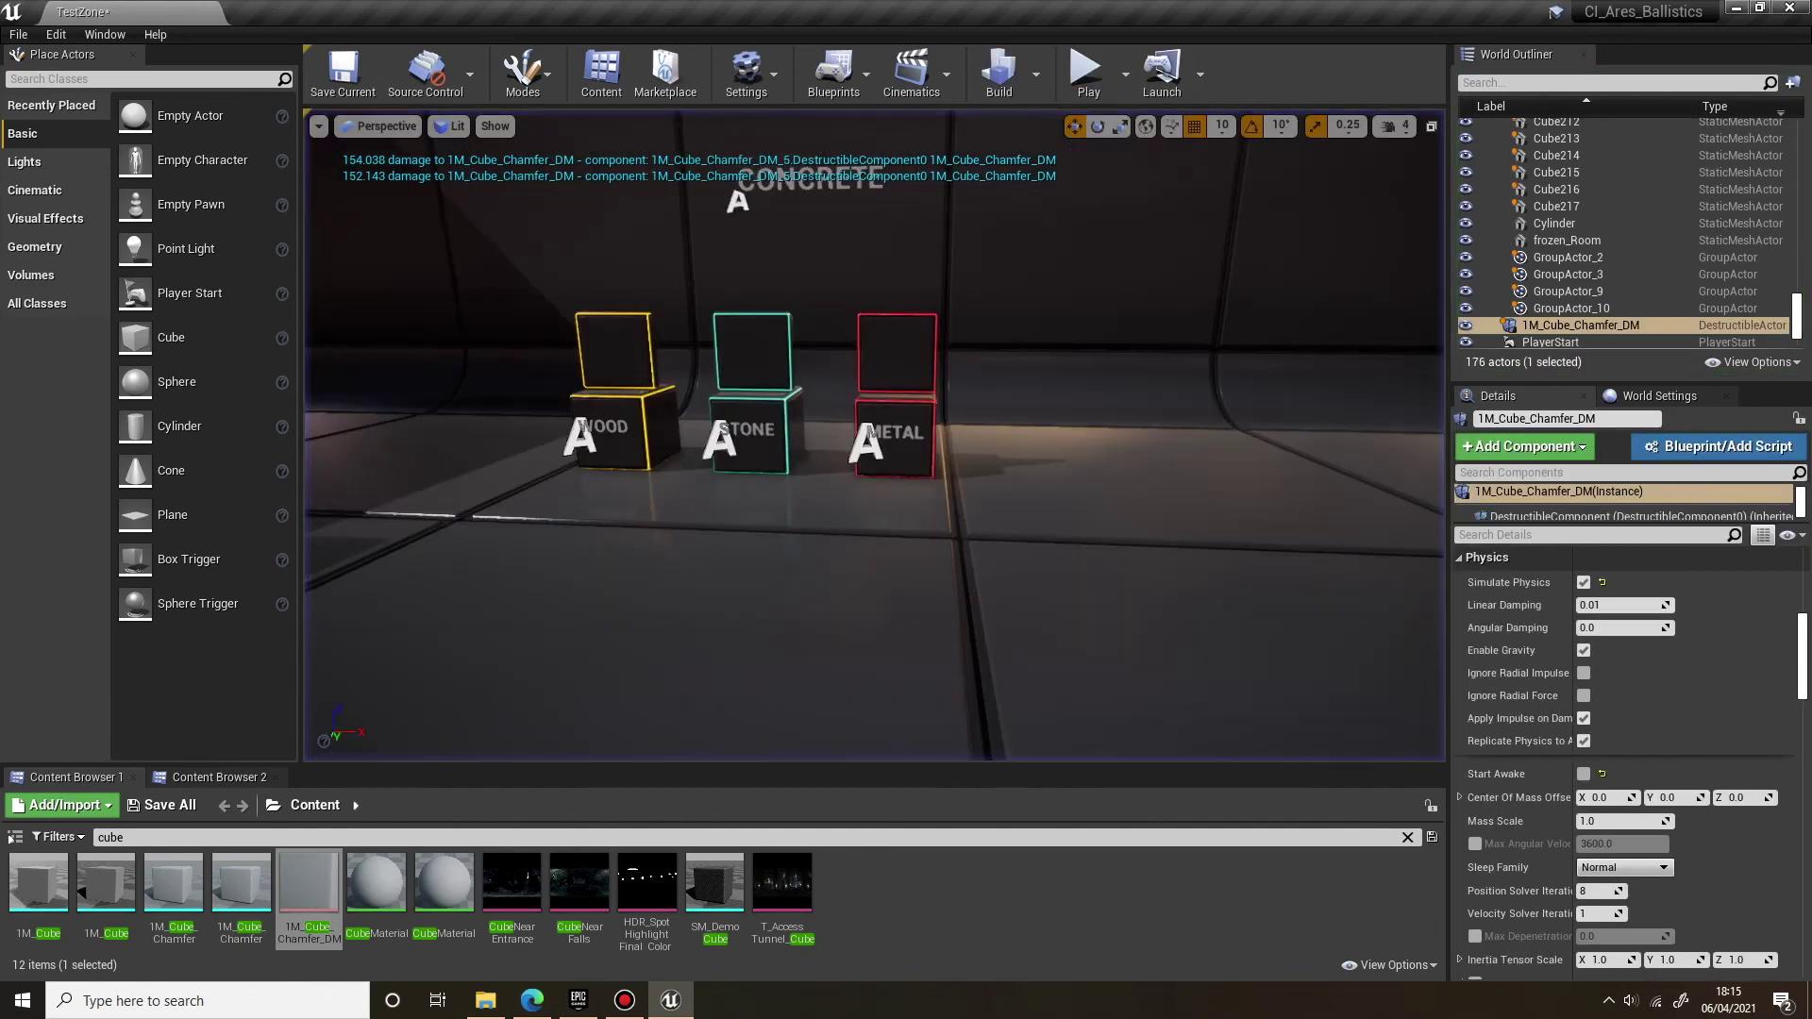
- Return to the cube in the level and review its mesh's damage, debris and fracture settings
right_click_drag(875, 435, 698, 425)
key("a")
key("w")
key("a")
key("s")
key("d")
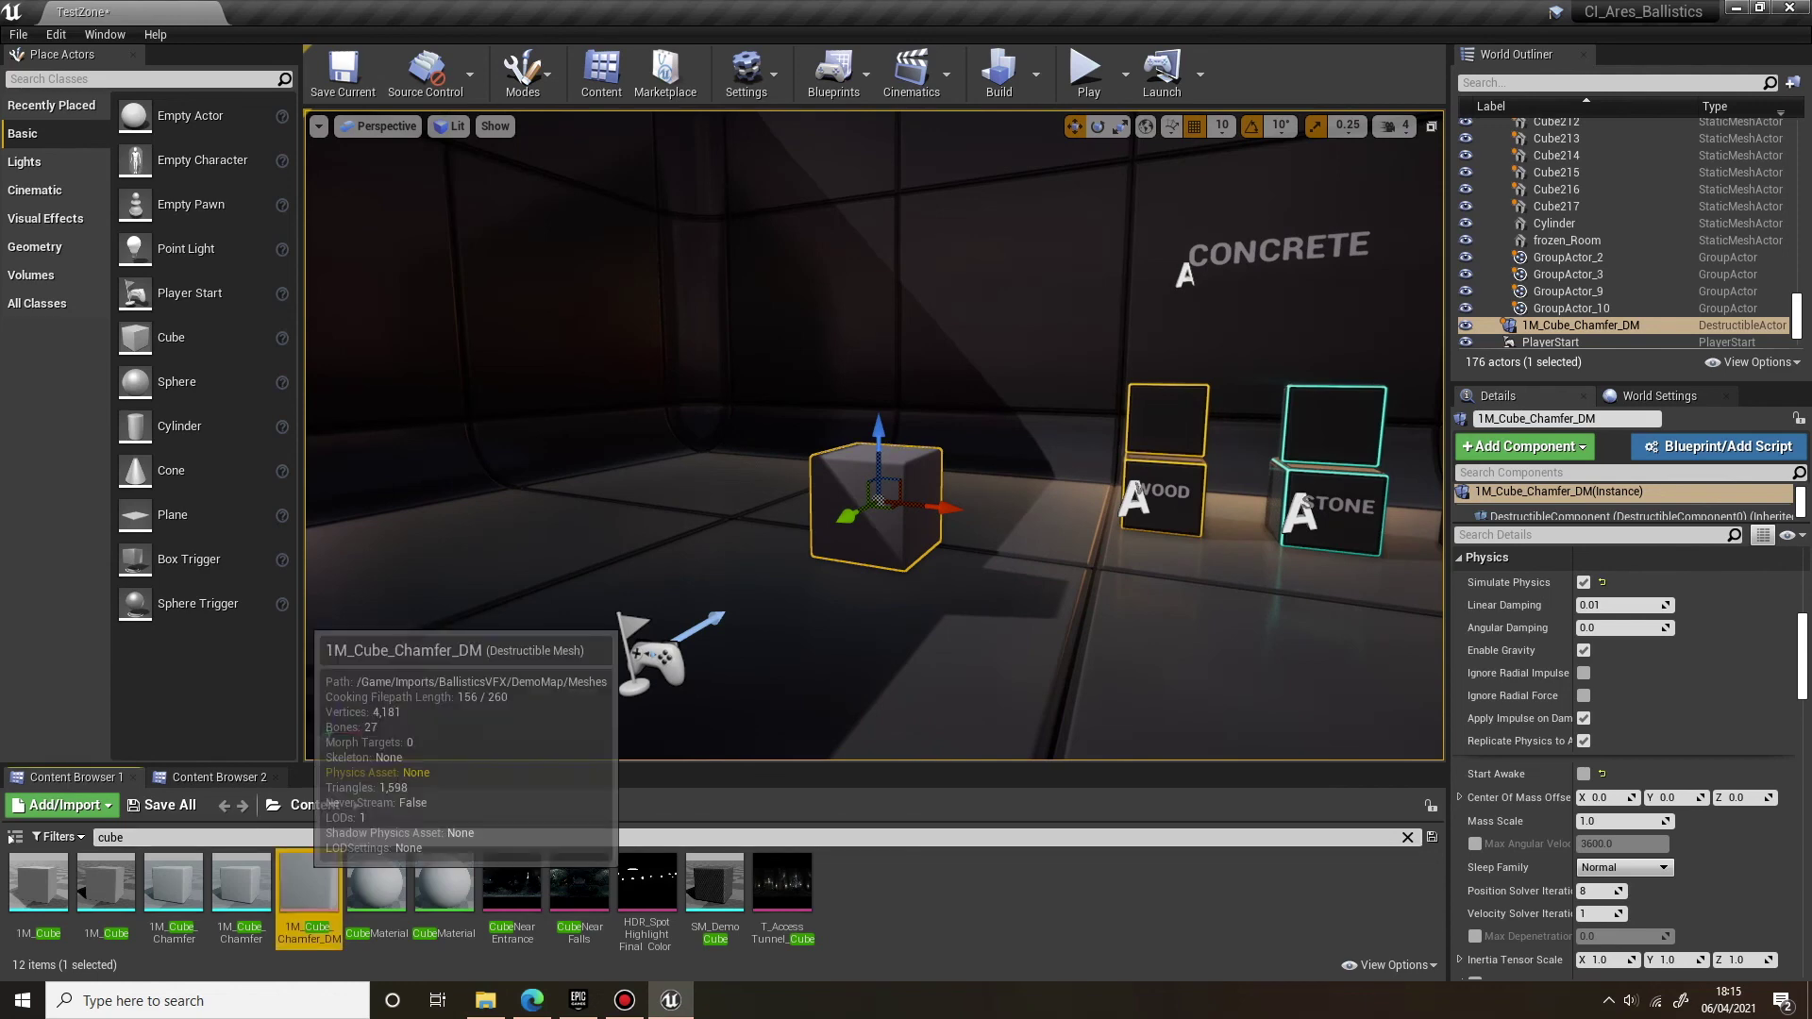
double_click(309, 892)
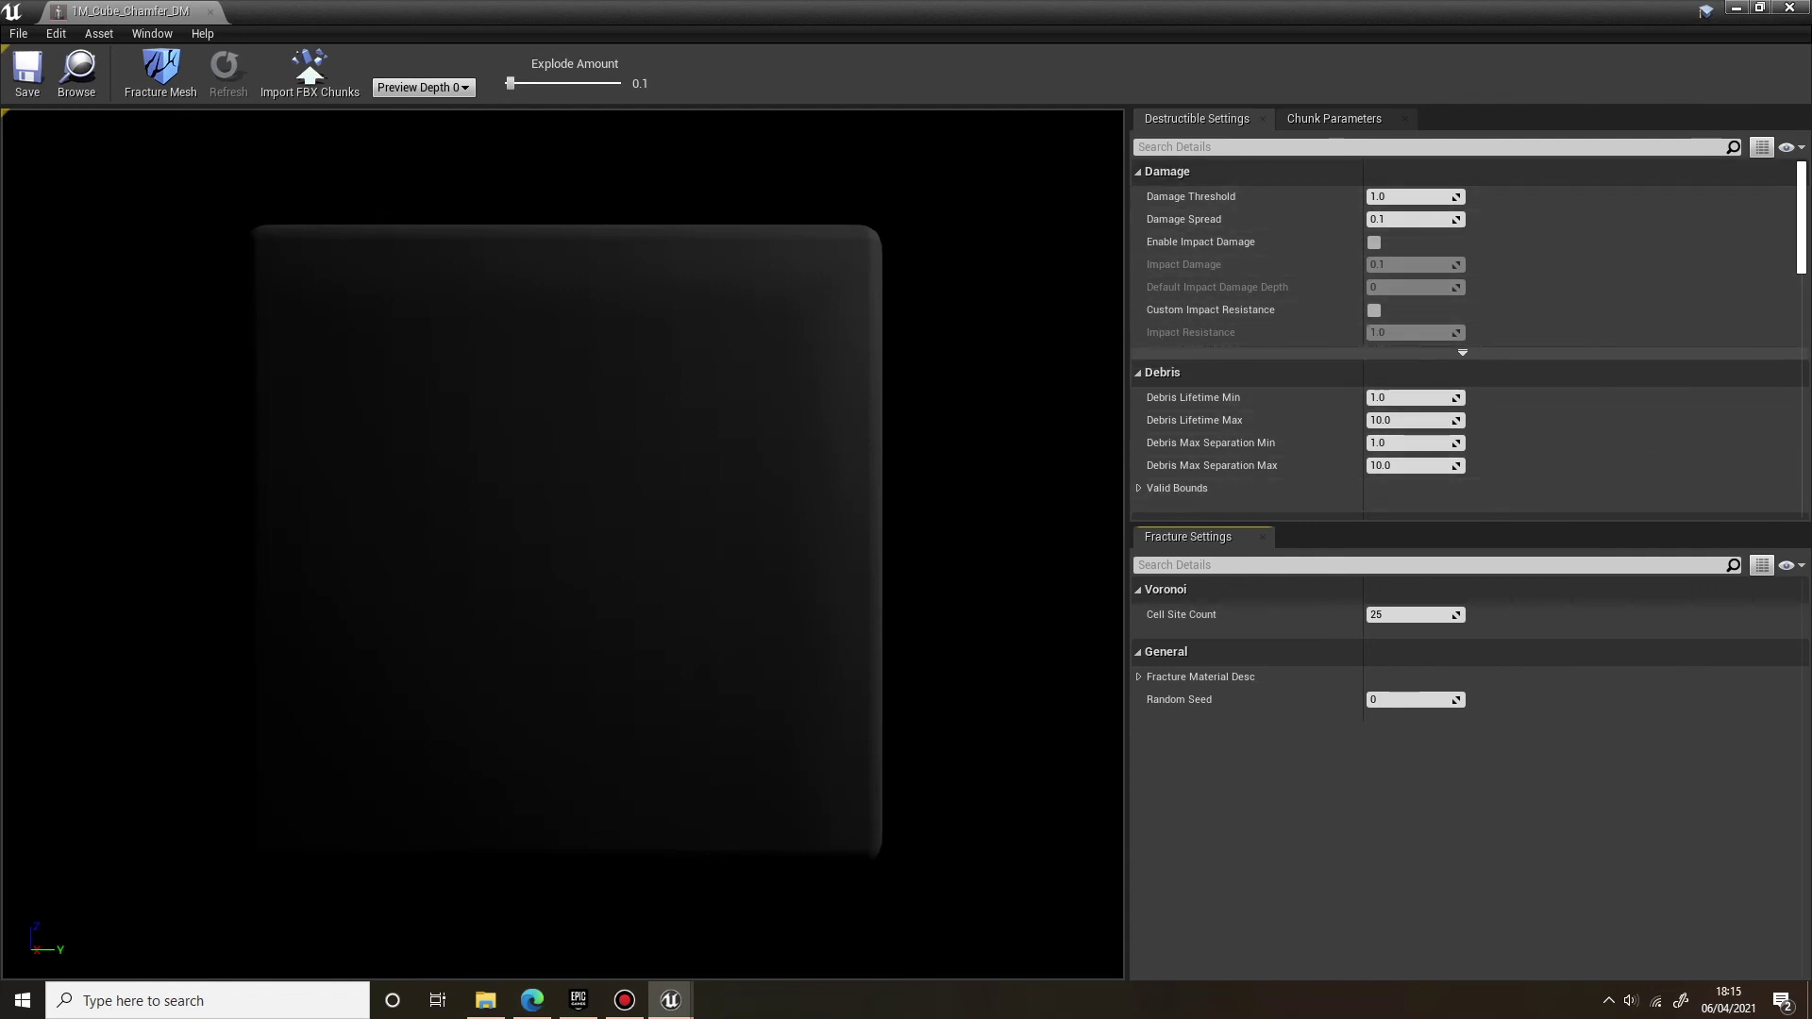
left_click(210, 10)
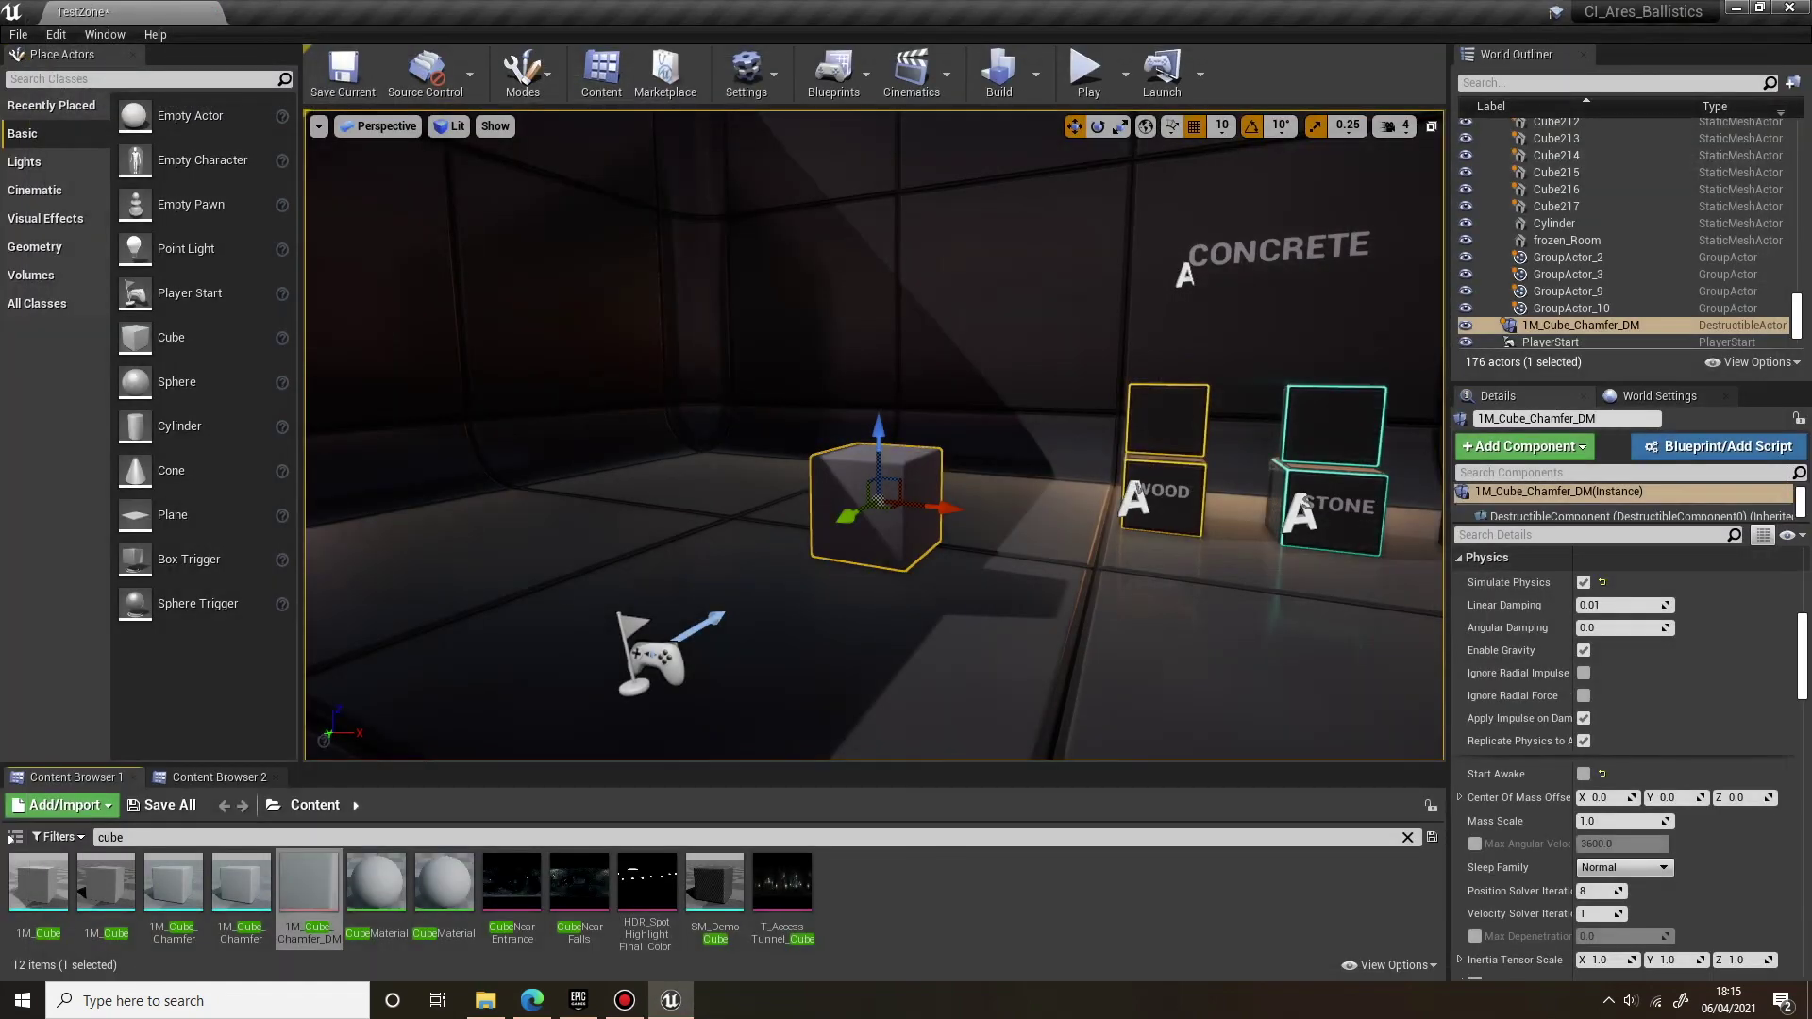
right_click_drag(874, 435, 757, 368)
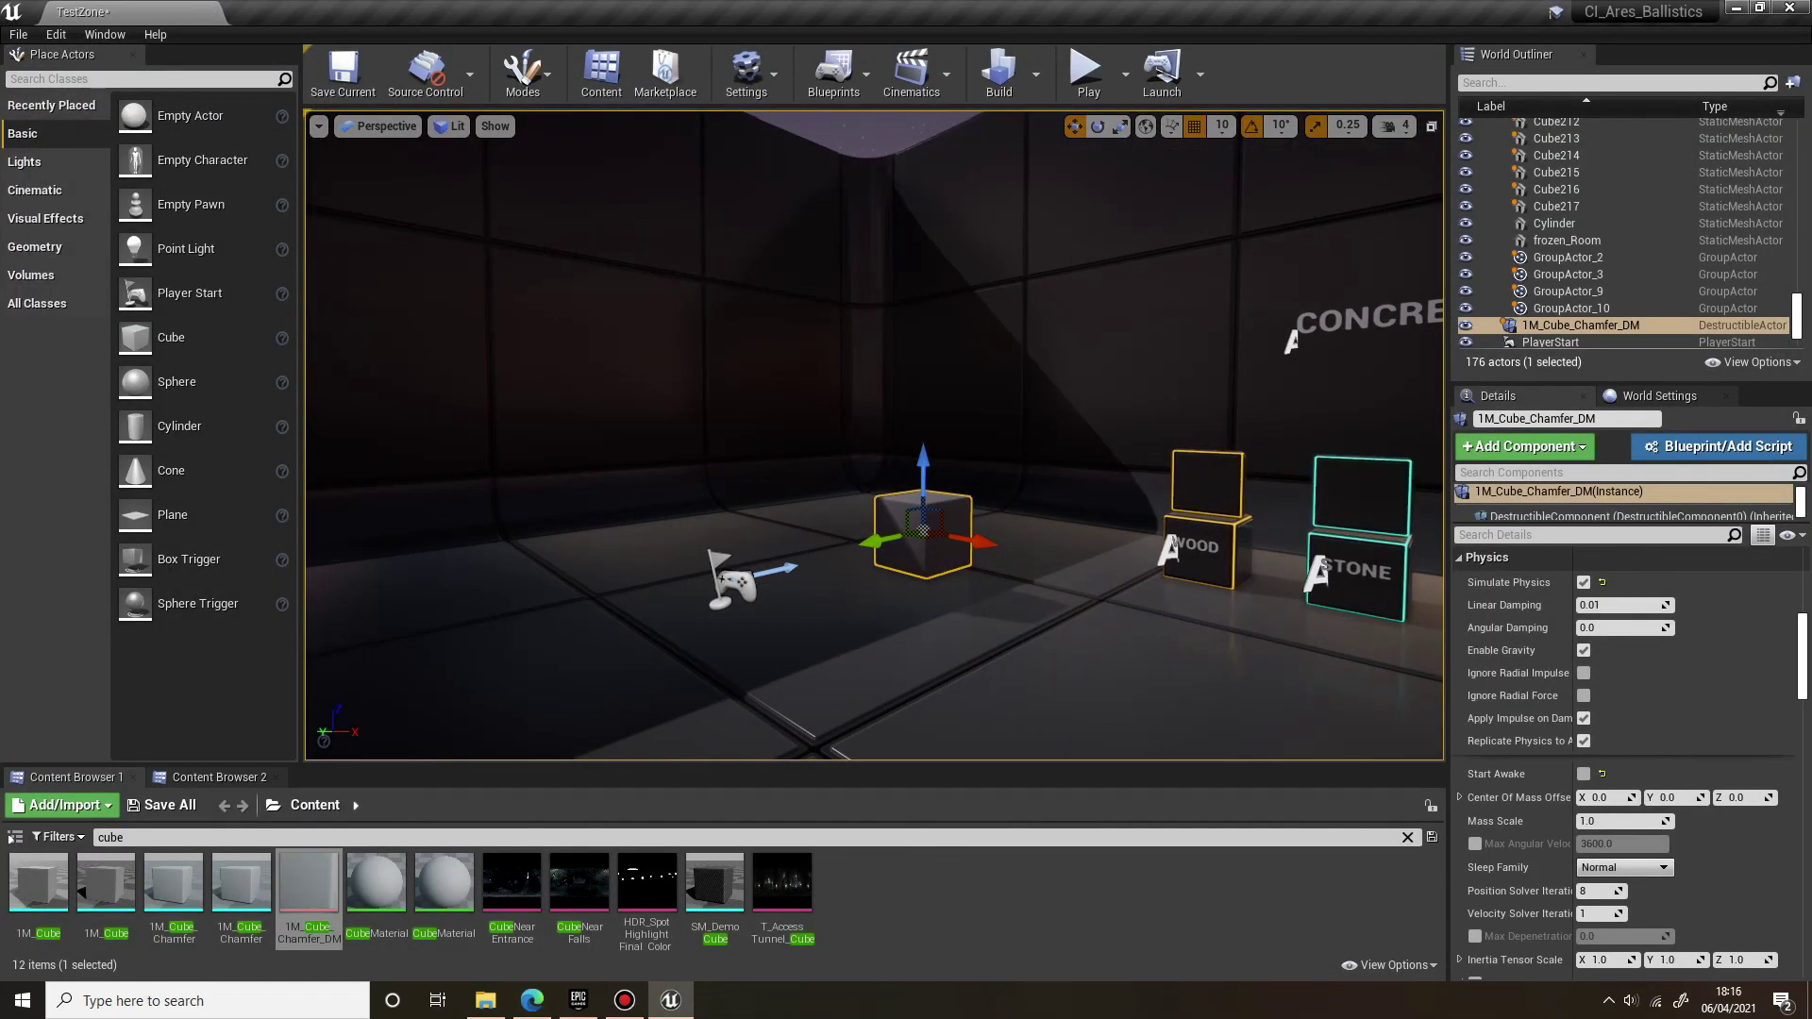